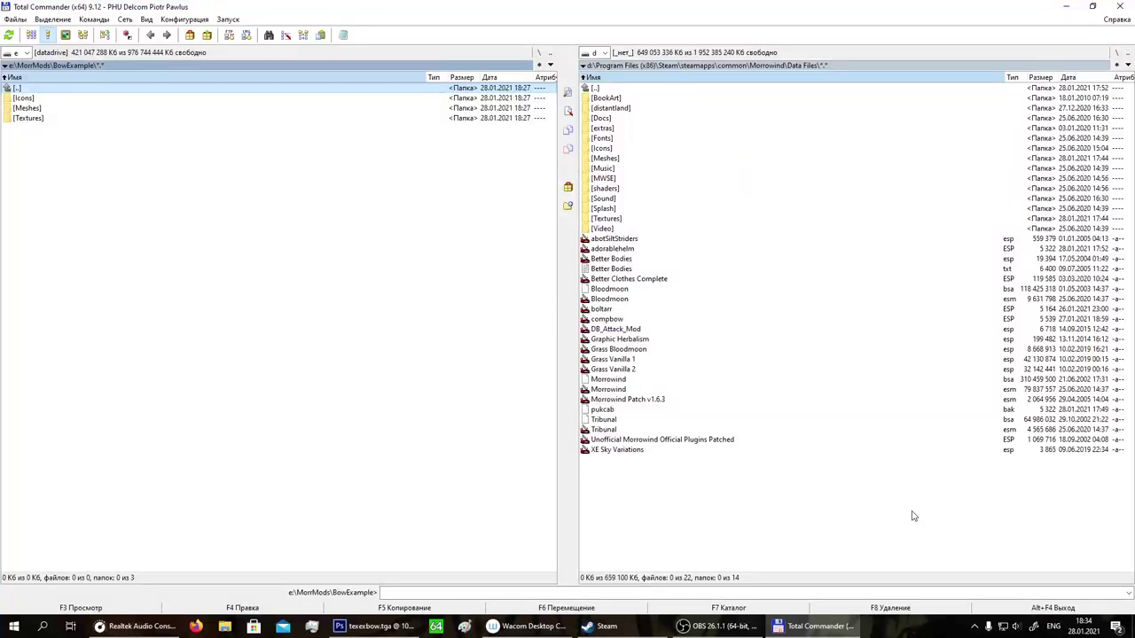
Launch Blender through Steam and dismiss the splash screen to get an empty scene.
click(974, 626)
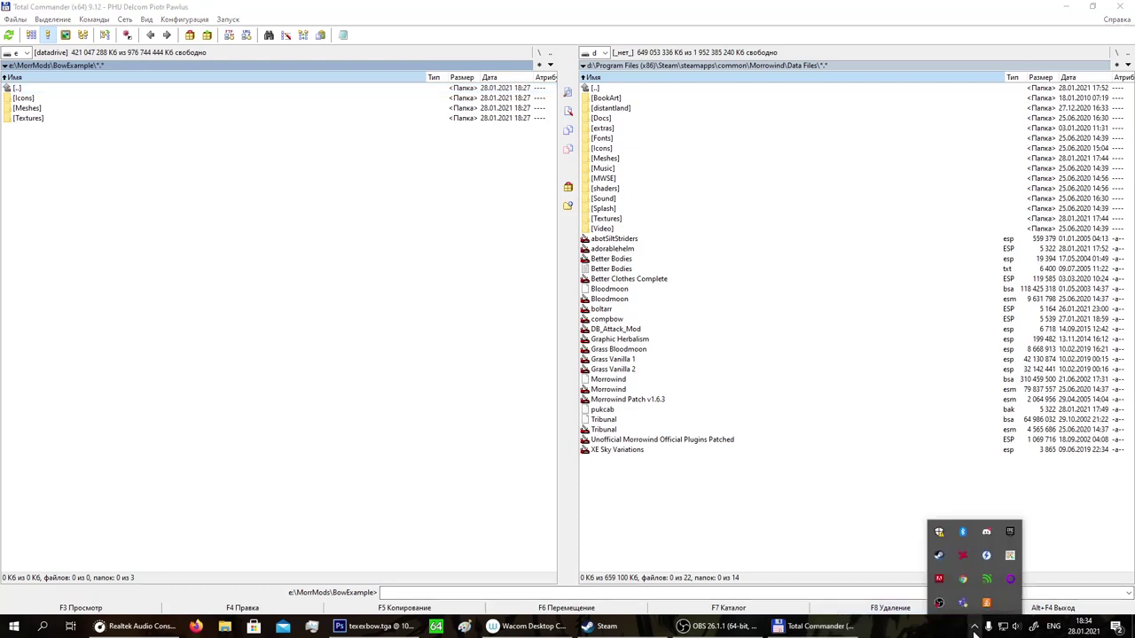
right_click(938, 556)
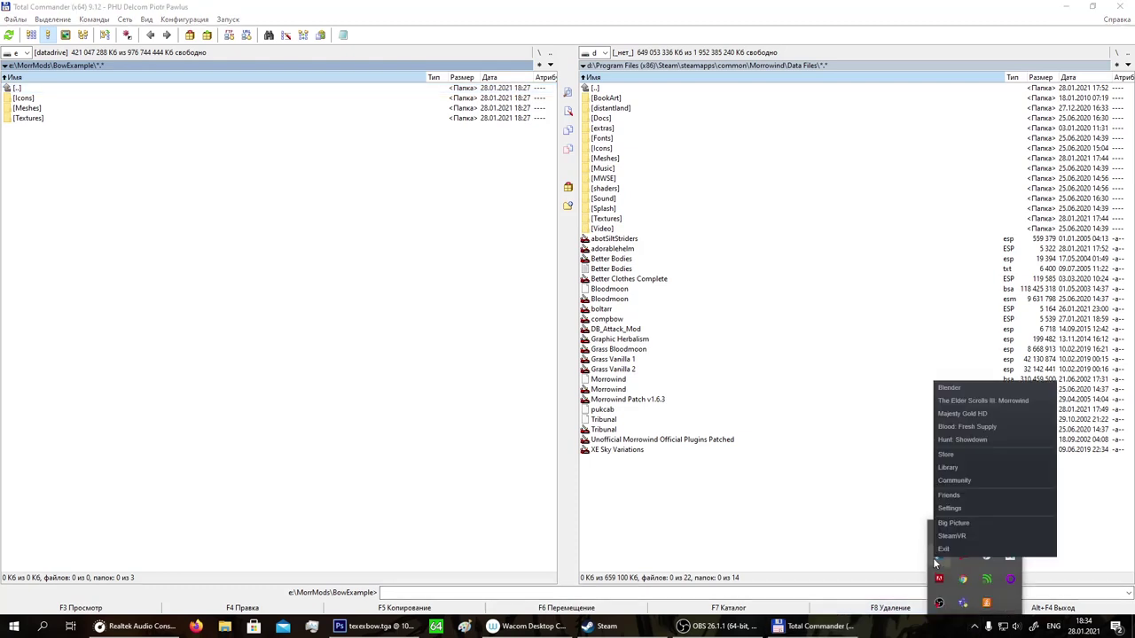
click(954, 389)
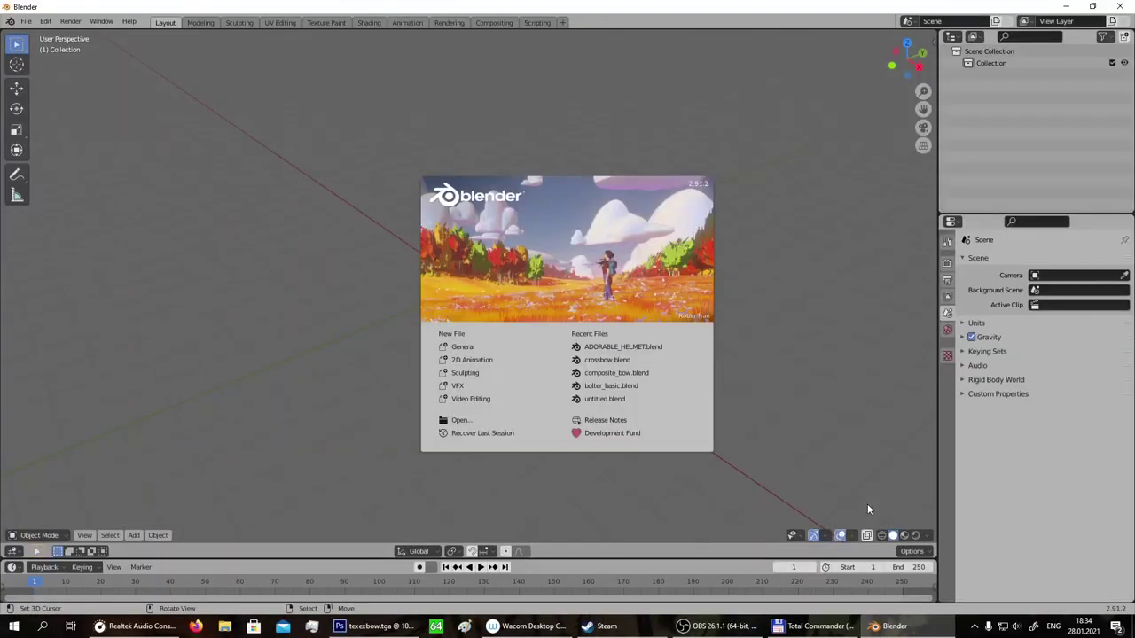
click(855, 449)
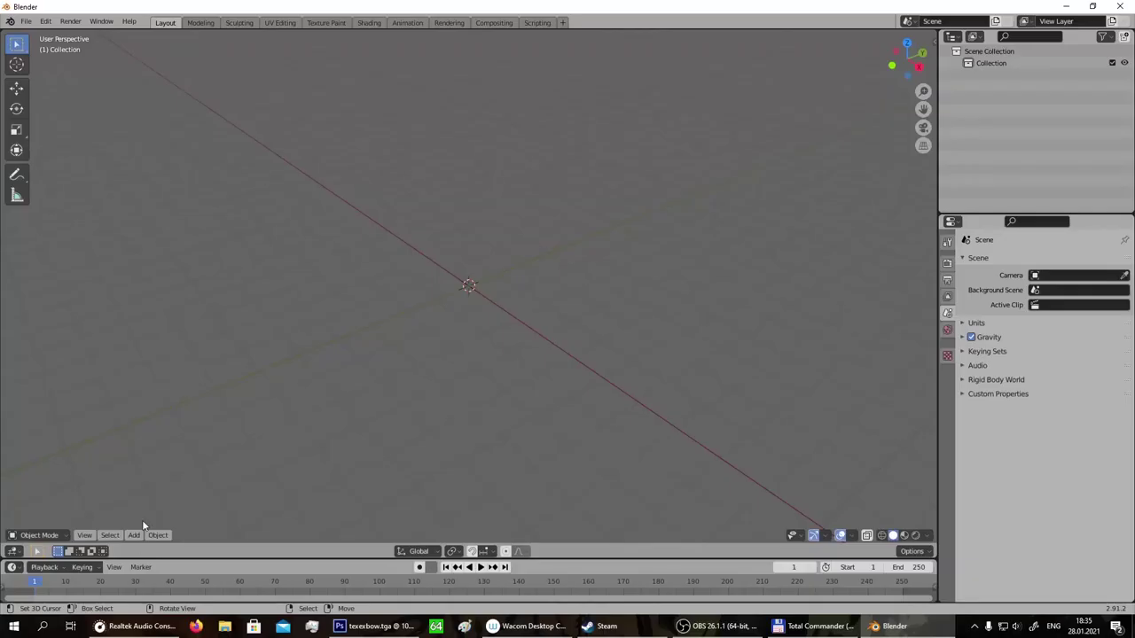
Add a cube to the scene and scale its mesh along Z in Edit Mode.
key(shift+a)
click(266, 496)
middle_drag(505, 347, 579, 355)
key(Tab)
key(s)
key(z)
click(469, 188)
Extrude the end of the block and scale the new section.
key(e)
key(s)
click(633, 332)
Add a loop cut to the block, then select a face loop and delete it.
key(ctrl+r)
key(3)
alt+click(474, 357)
middle_drag(473, 357, 502, 337)
key(x)
click(526, 315)
Extrude further sections and rotate them about X to form the curved upper limb, tip and bowstring.
key(e)
middle_drag(540, 258, 656, 360)
key(r)
key(x)
click(512, 386)
key(e)
scroll(487, 395, down, 4)
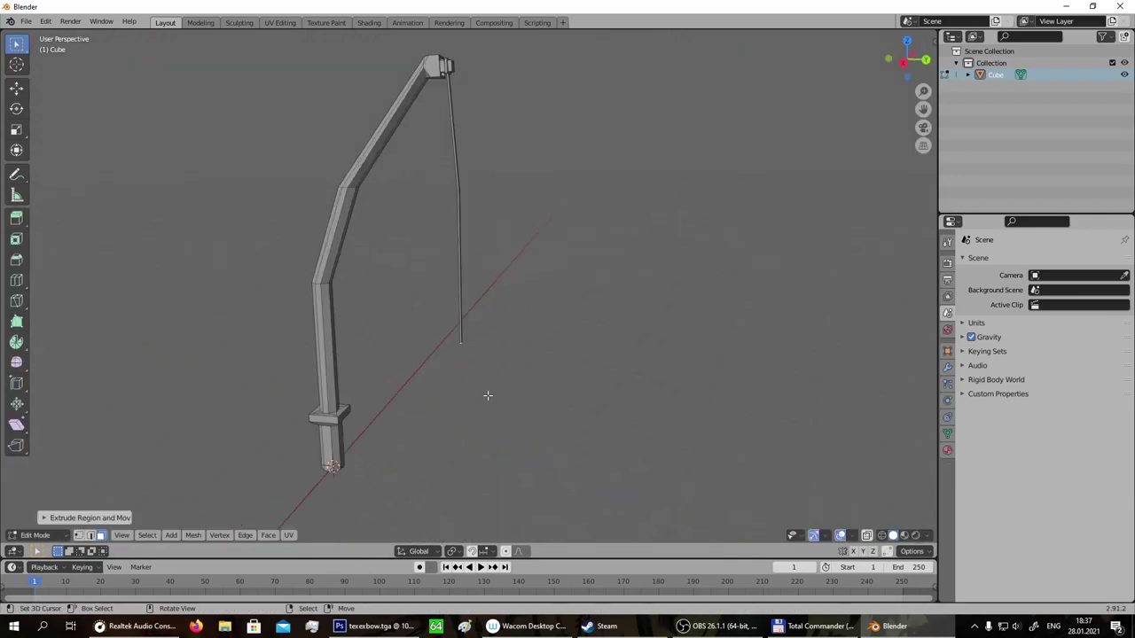
Add a modifier that mirrors the half bow.
key(n)
click(947, 368)
click(1044, 261)
click(1099, 299)
Create a material for the bow and link its color to the texexbow.tga image texture.
click(947, 450)
click(1043, 312)
click(1087, 464)
click(762, 500)
In the UV Editing workspace, select the bowstring faces and unwrap them onto the texexbow.tga texture.
click(279, 22)
alt+click(664, 354)
scroll(141, 411, up, 4)
middle_drag(664, 354, 641, 208)
click(634, 185)
key(u)
click(681, 375)
click(682, 463)
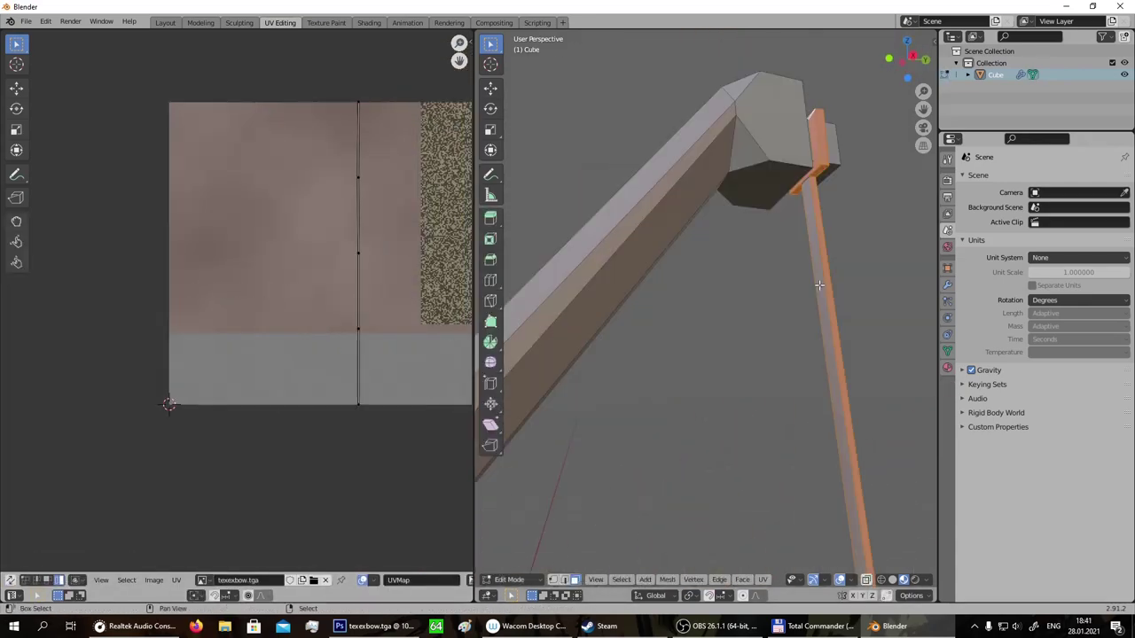
Select an edge loop on the bow mesh and apply an edge command to it.
key(alt+z)
key(a)
scroll(688, 354, down, 5)
key(alt+z)
scroll(673, 354, up, 5)
alt+click(700, 337)
key(ctrl+e)
click(621, 507)
click(715, 274)
Apply the bow's mirroring modifier in Object Mode and inspect the complete textured bow.
key(Tab)
middle_drag(715, 274, 742, 318)
key(Tab)
click(947, 285)
key(Tab)
key(ctrl+a)
key(Tab)
key(Tab)
click(800, 370)
middle_drag(478, 232, 718, 222)
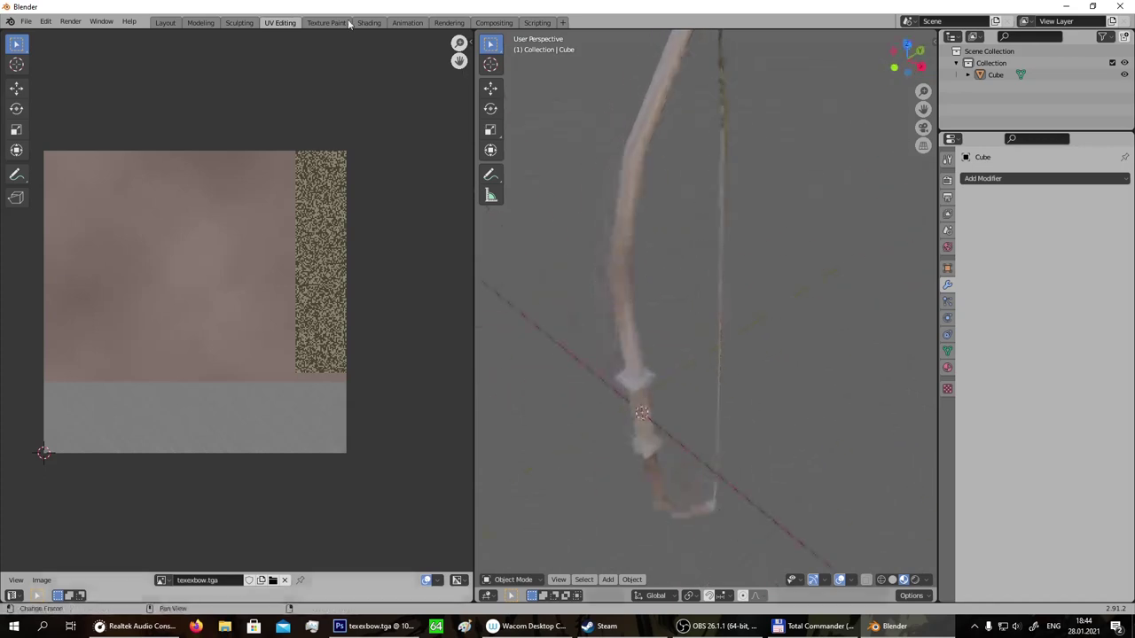
Save the scene as bow_example_base.blend in the folder E:\MorrMods\BowExample\.
click(26, 21)
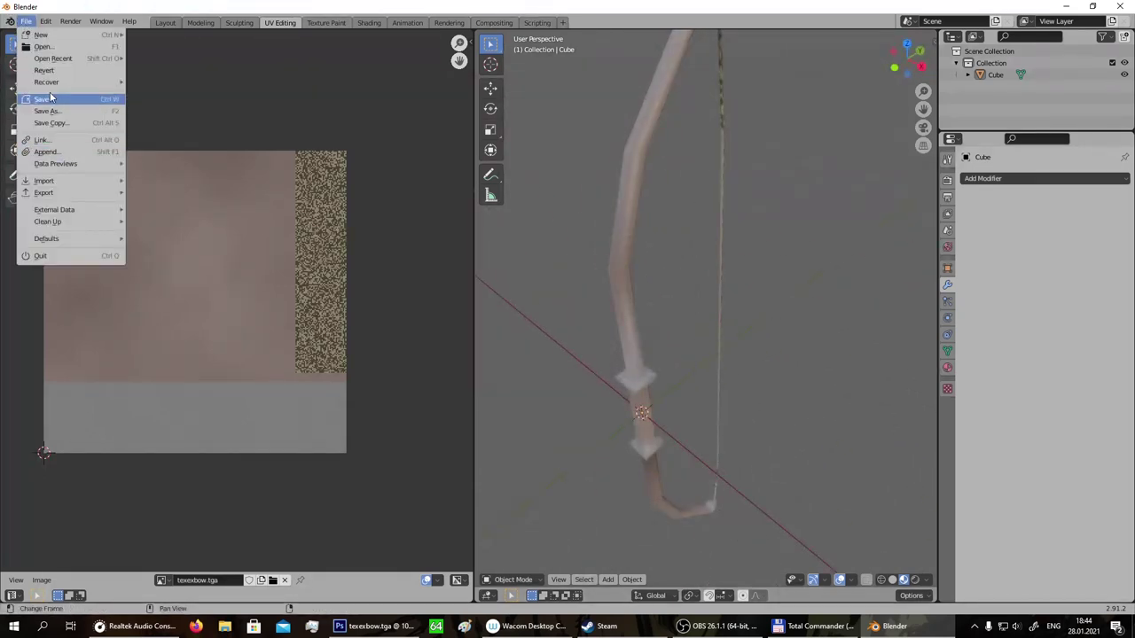
click(52, 96)
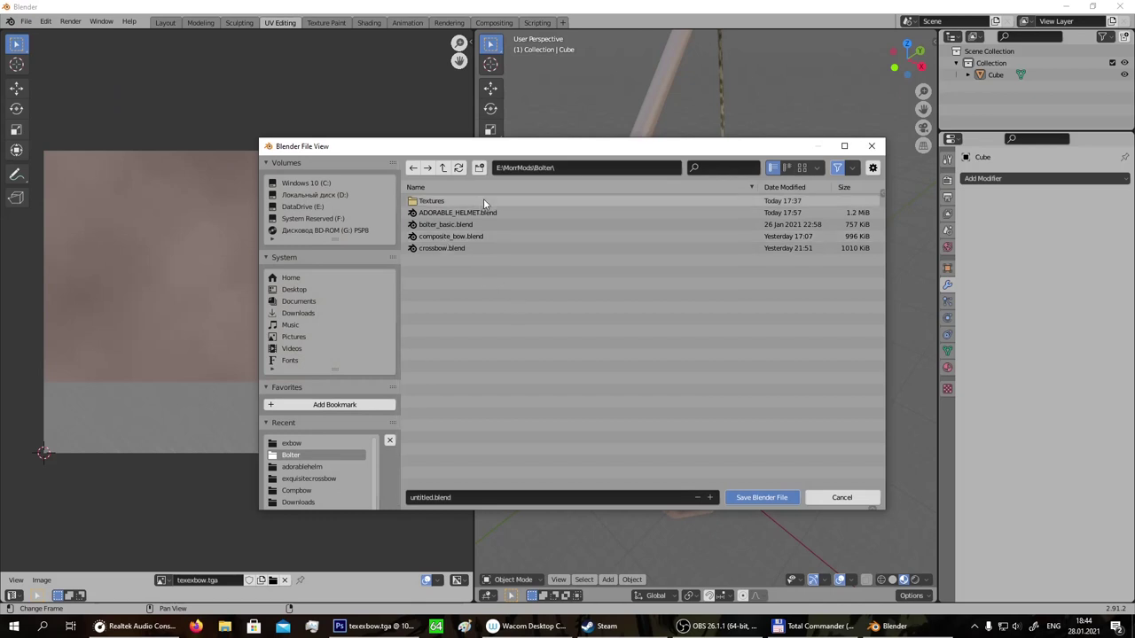
click(442, 168)
double_click(460, 213)
click(482, 496)
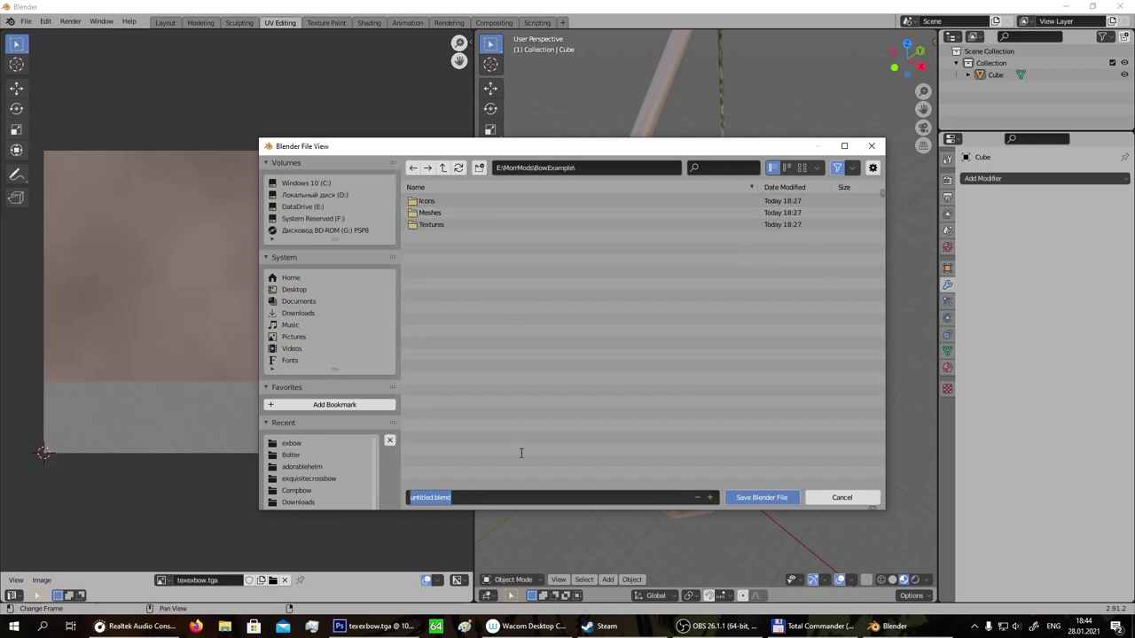
text(bow_exampl)
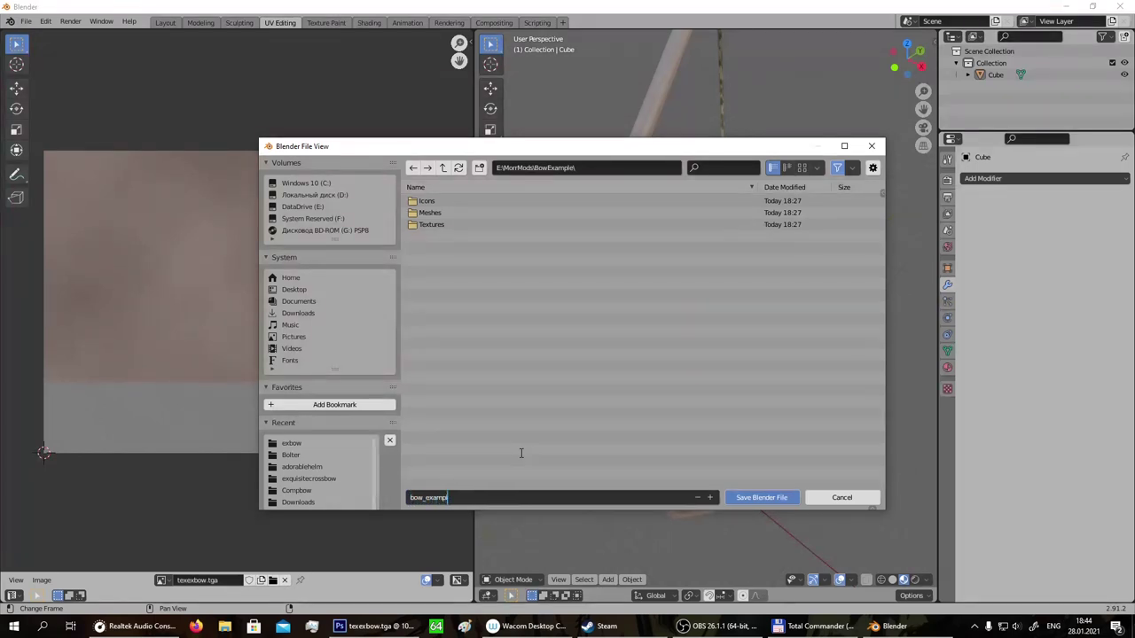
text(e_base)
key(Return)
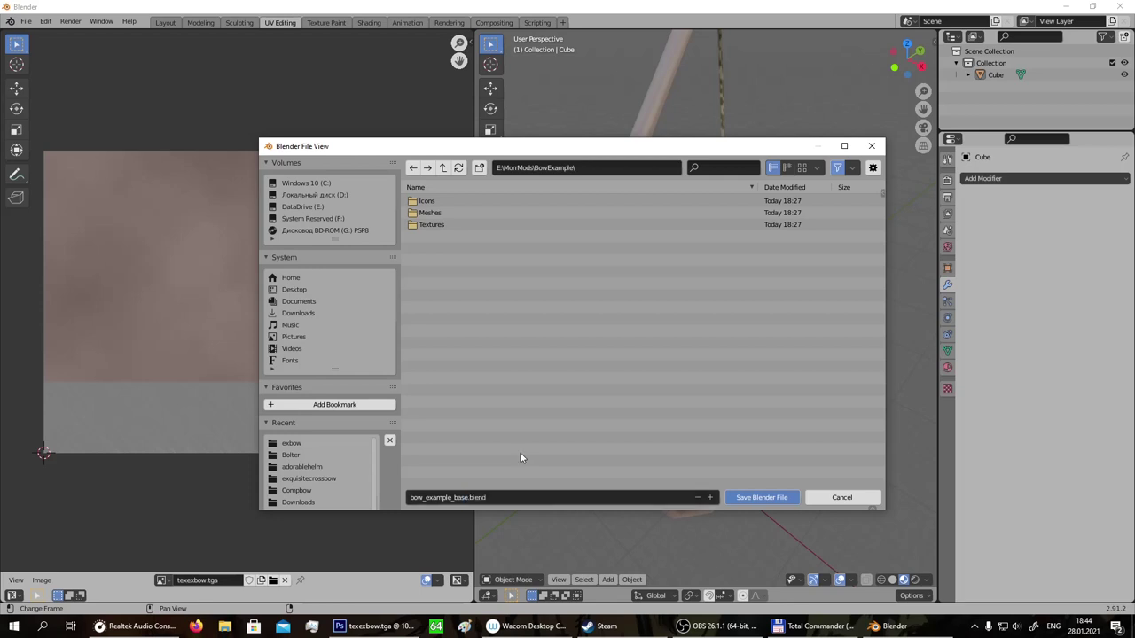
click(615, 168)
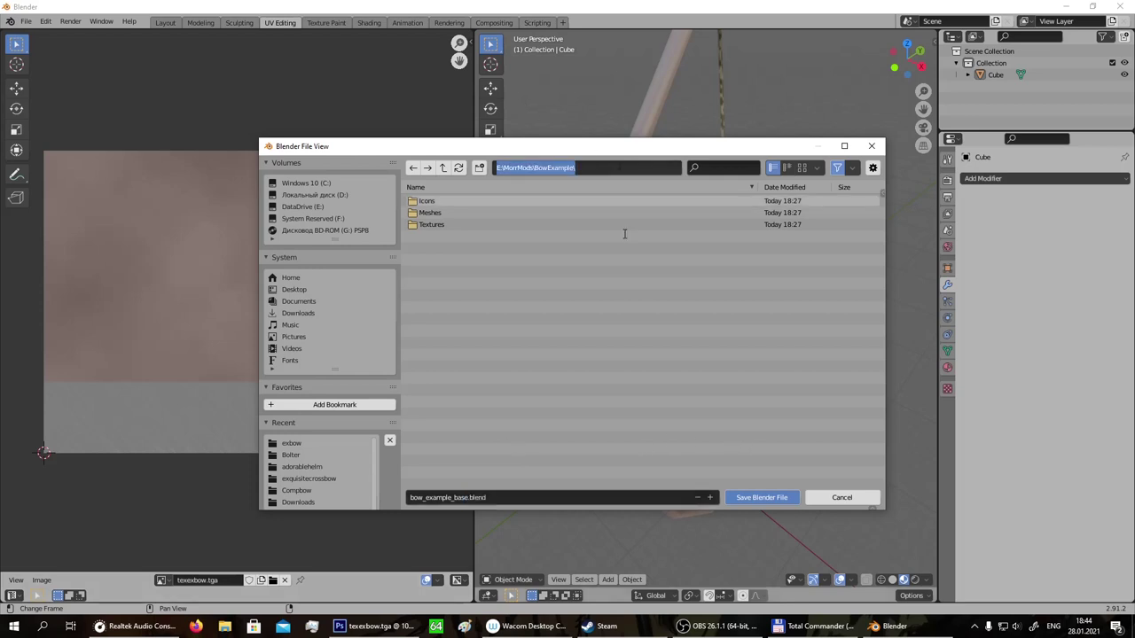
click(762, 498)
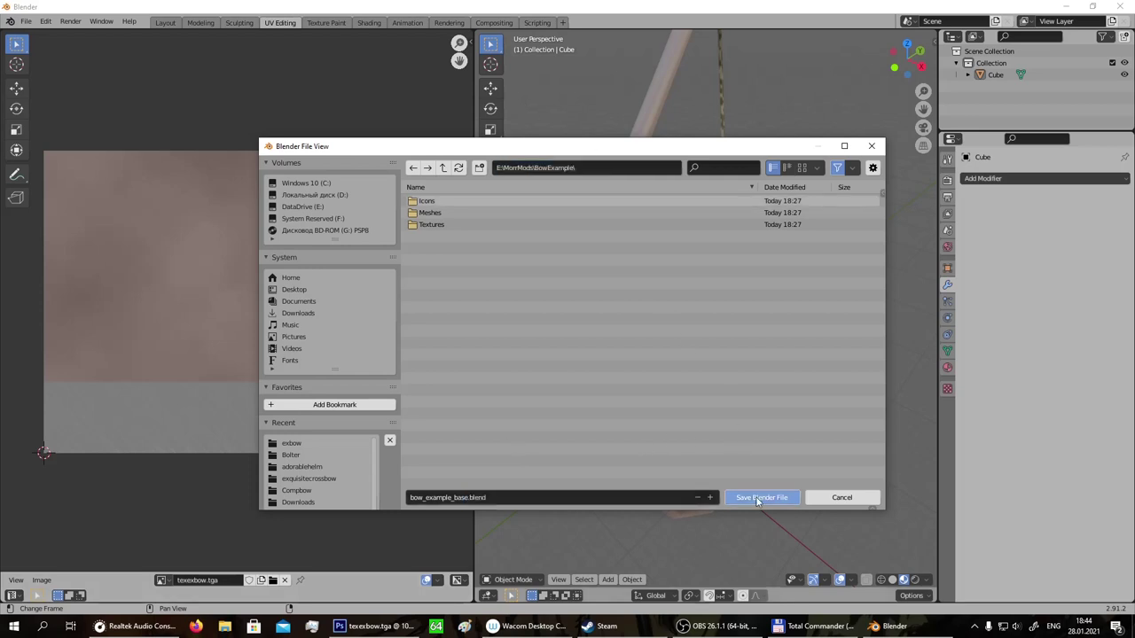
click(761, 498)
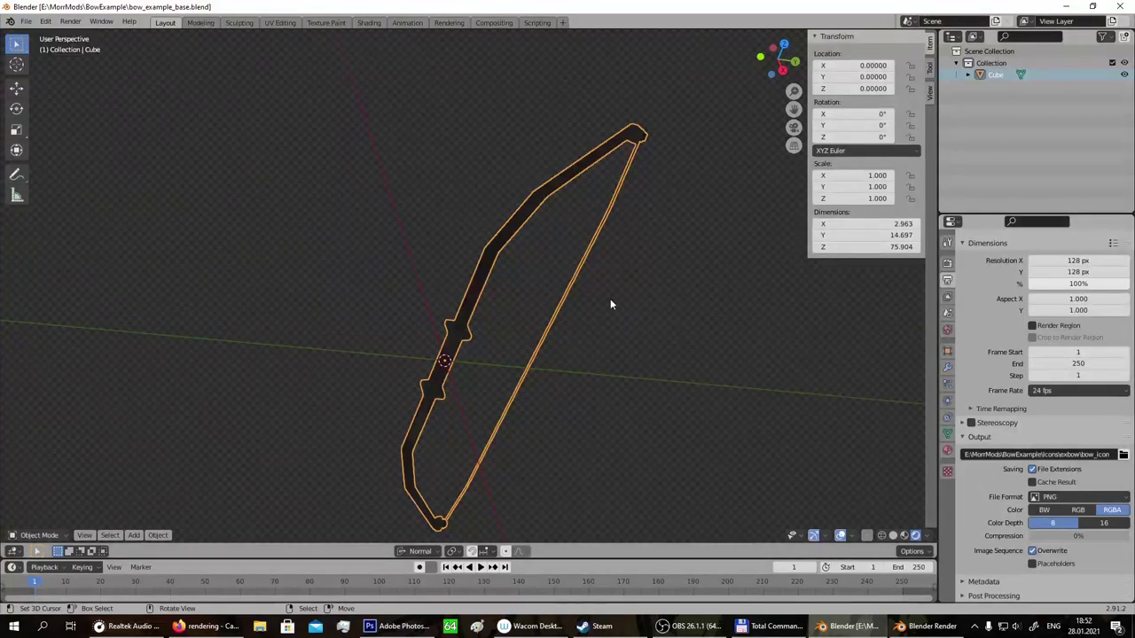
Switch to Total Commander and launch BSA Browser from its portable folder in E:\MorrMods.
middle_drag(586, 314, 520, 300)
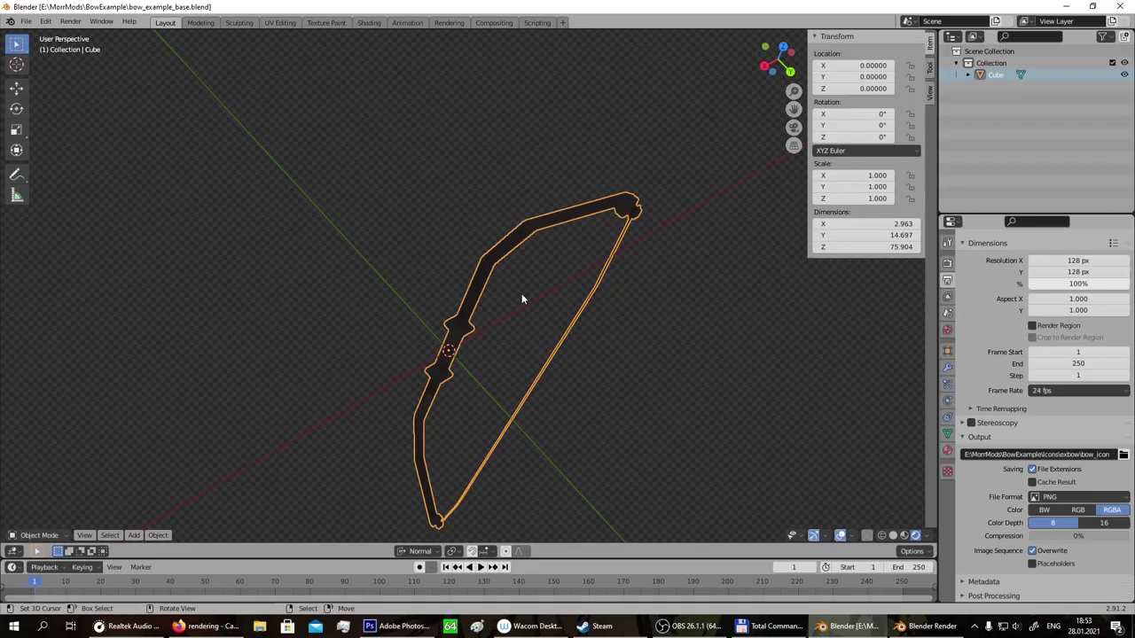
click(770, 626)
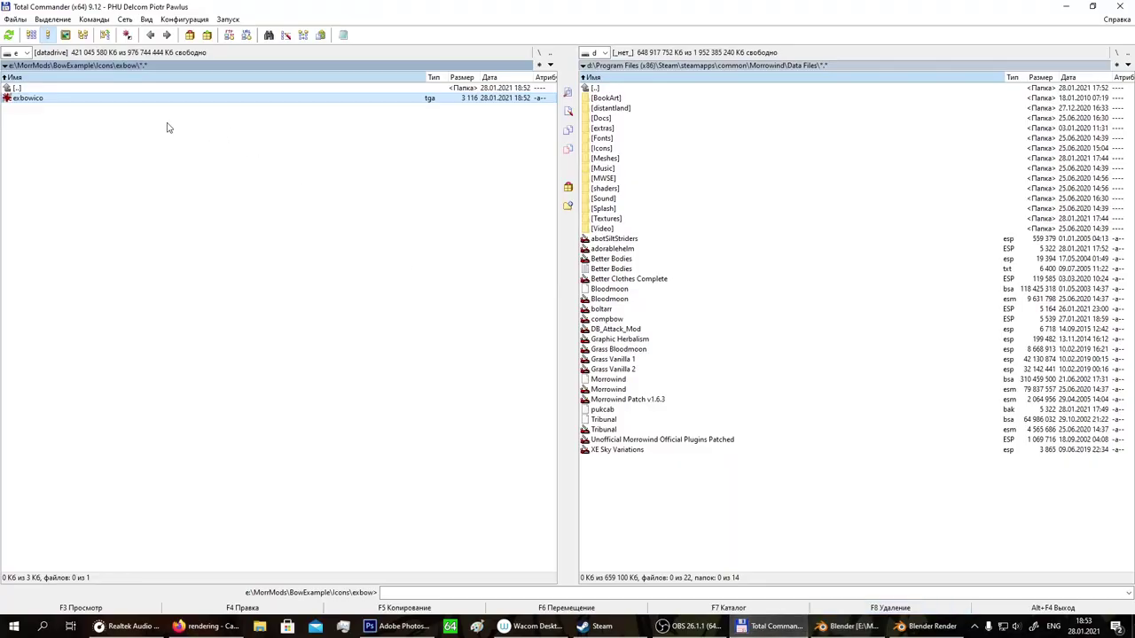
double_click(40, 89)
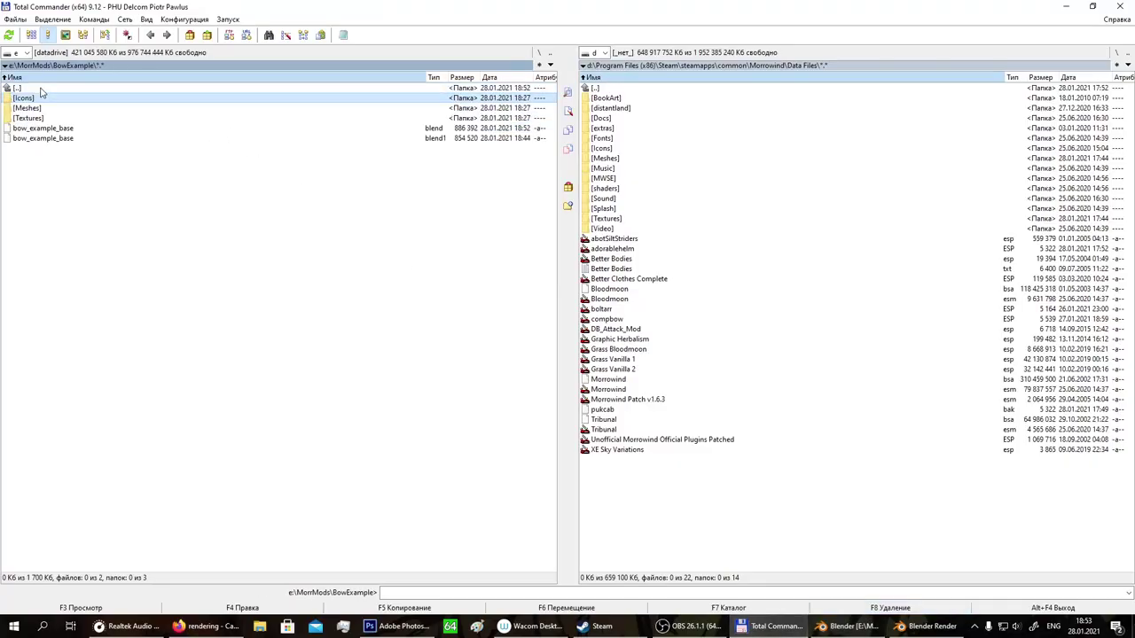
double_click(40, 89)
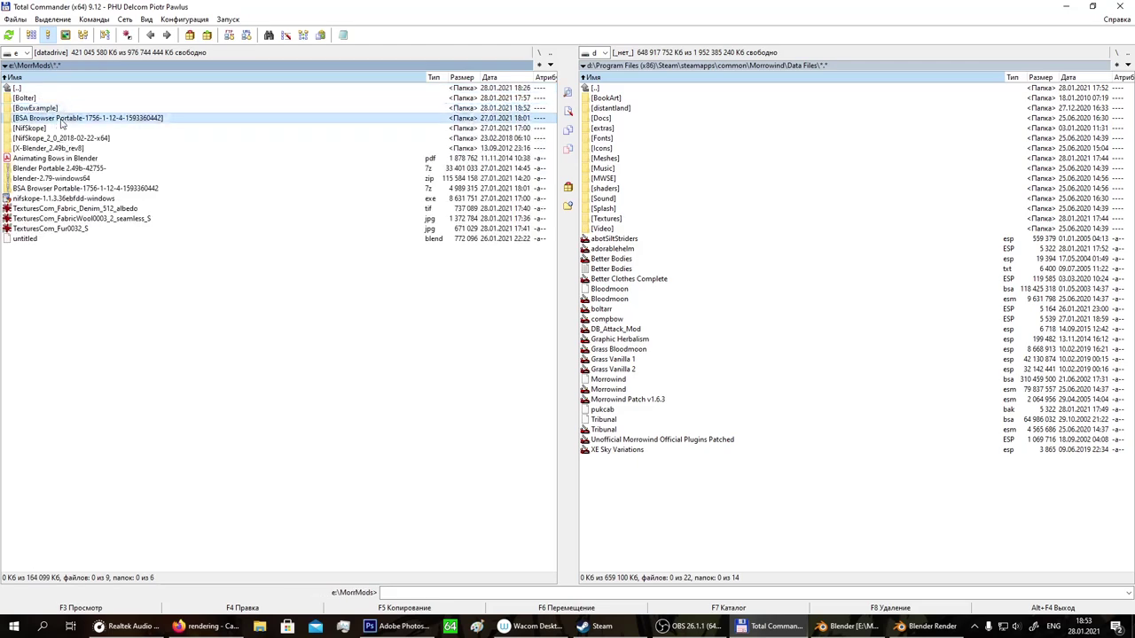
double_click(61, 120)
double_click(35, 108)
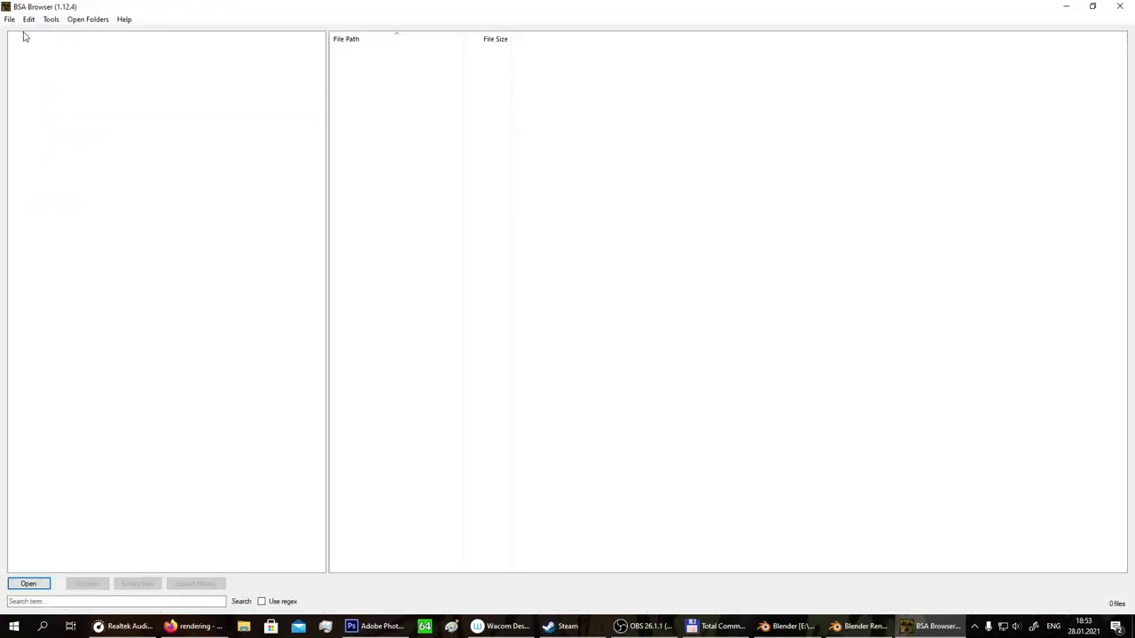
Open the recent Morrowind.bsa archive and search its files for "bow".
click(9, 18)
mouse_move(61, 113)
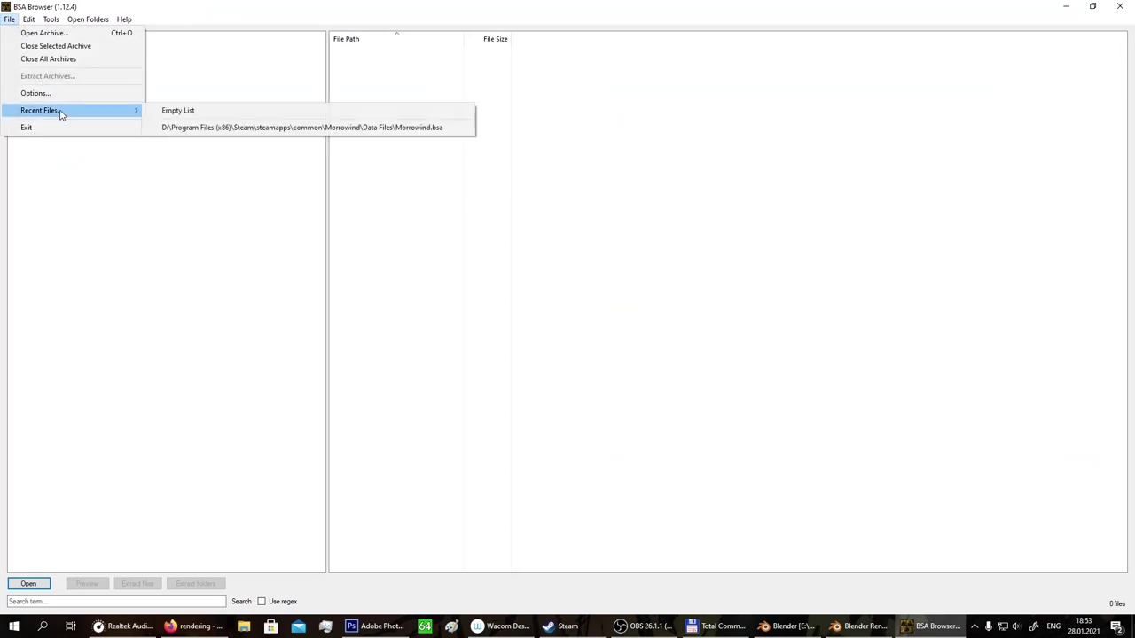
click(253, 128)
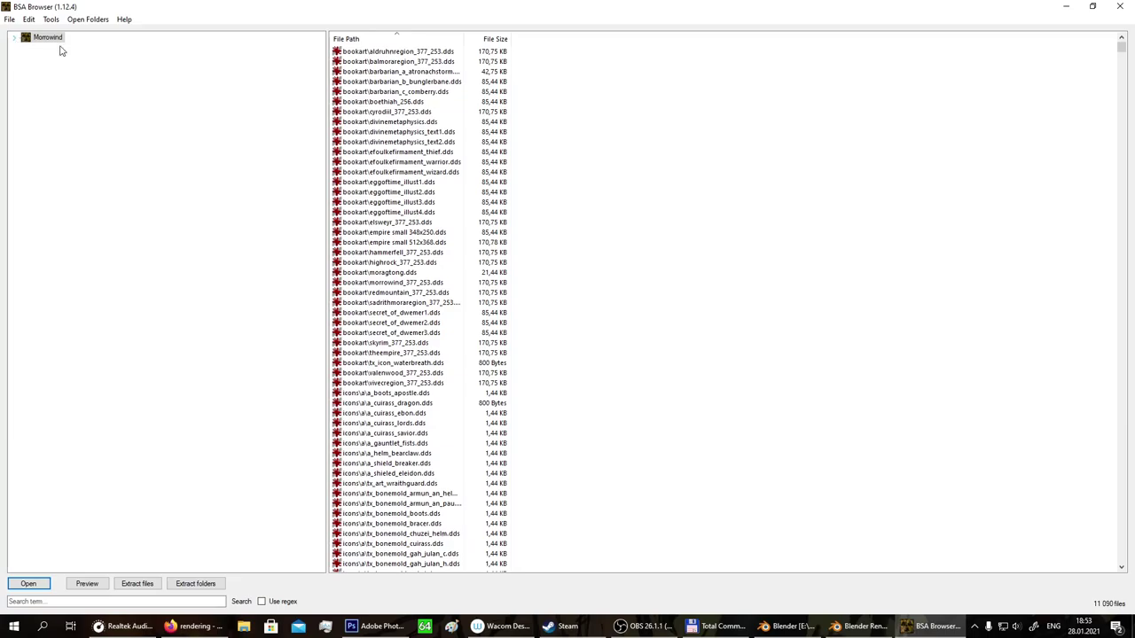
text(bow)
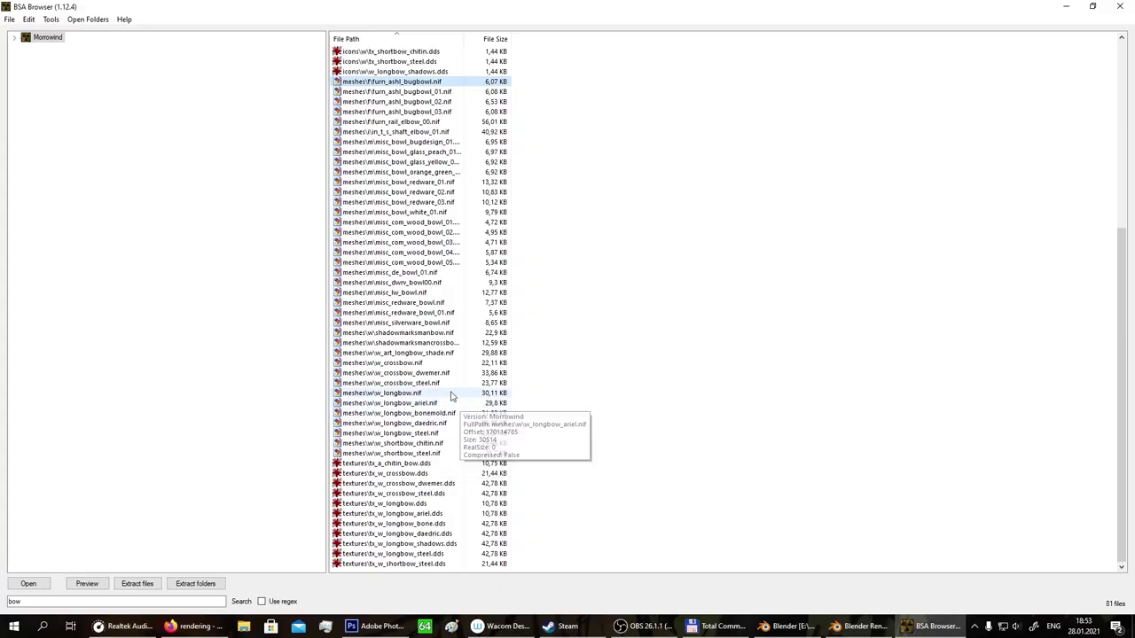
Extract meshes\w\w_longbow.nif into MorrMods\BowExample\Meshes\exbow and close BSA Browser.
right_click(436, 397)
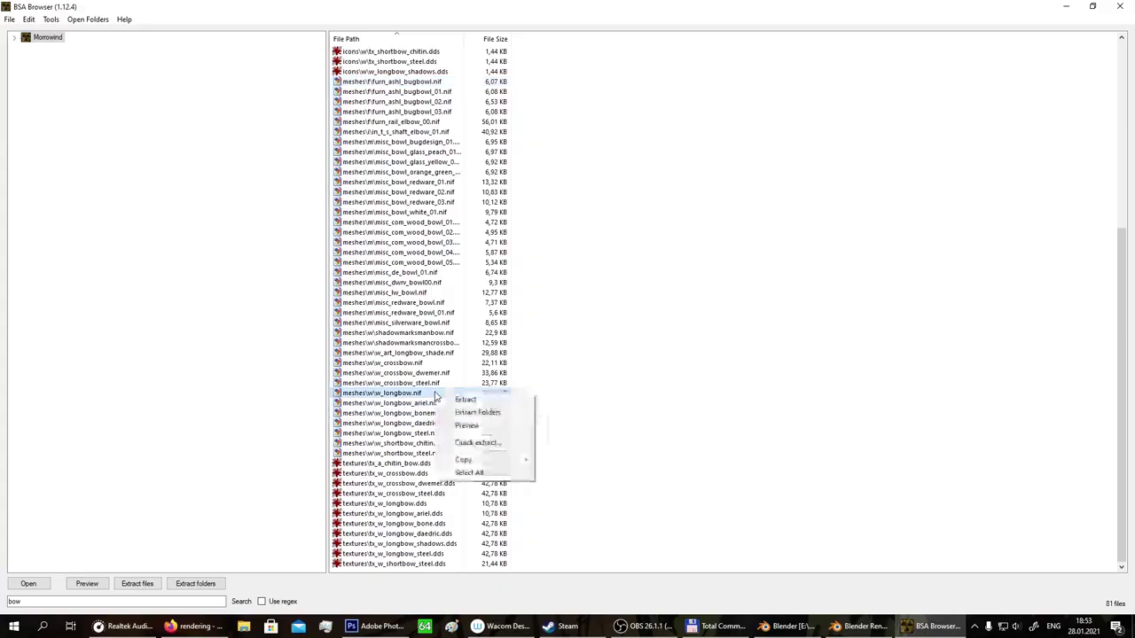
click(513, 405)
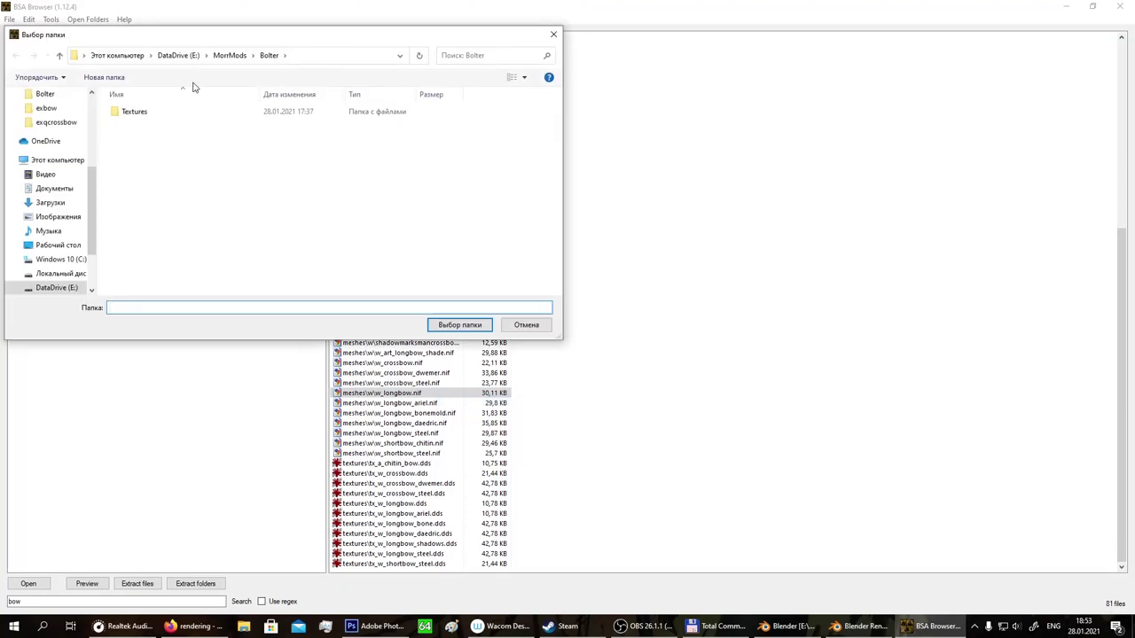
click(230, 57)
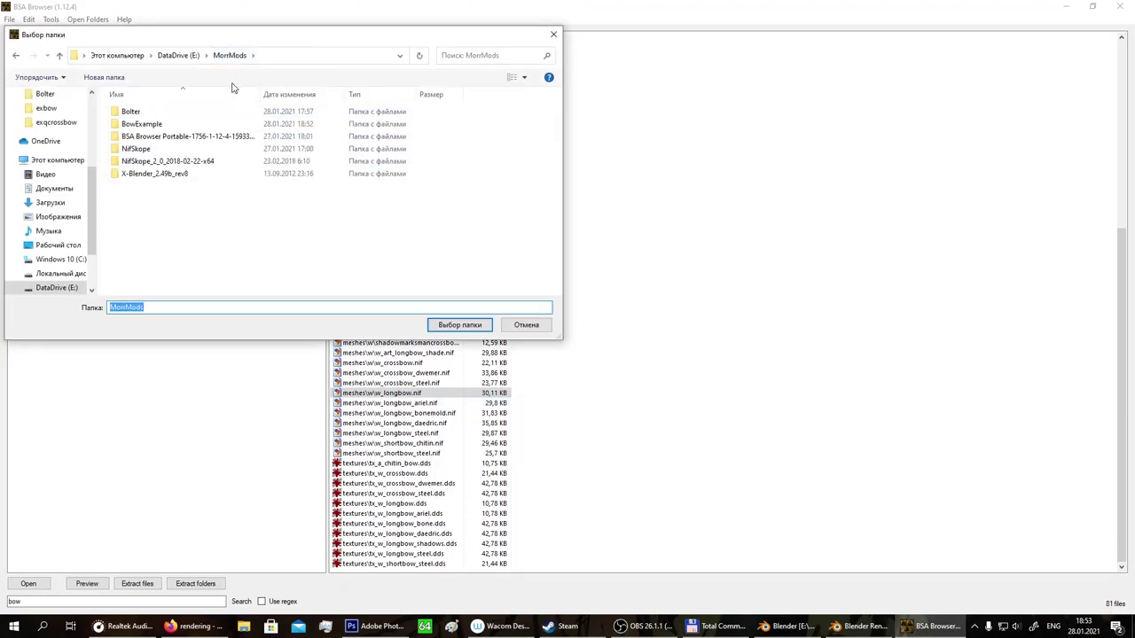
double_click(151, 124)
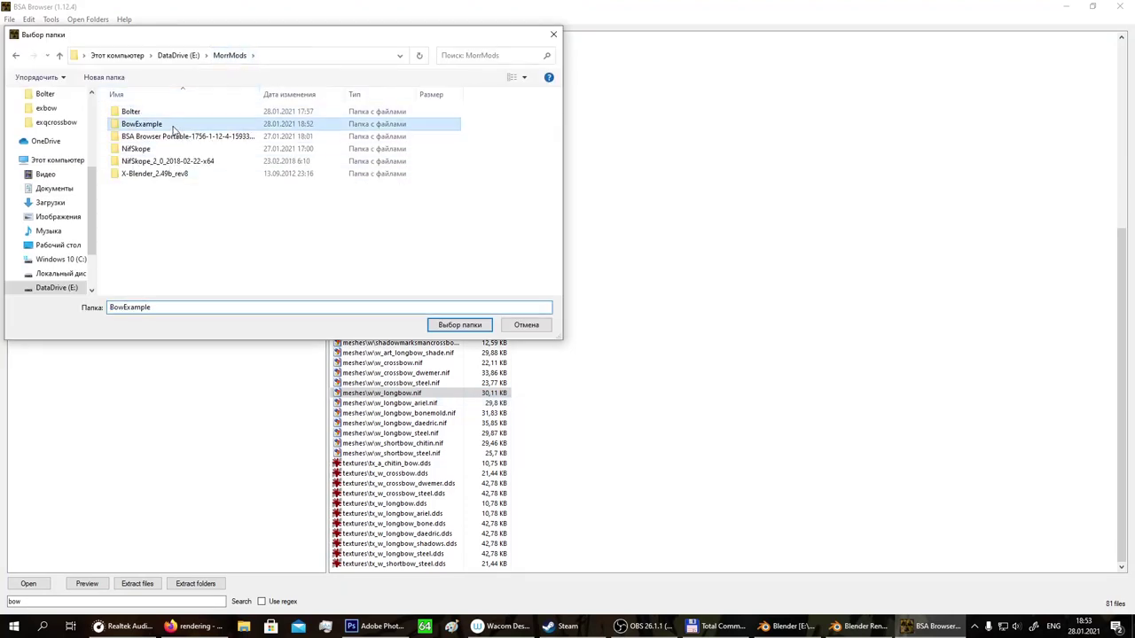
double_click(153, 129)
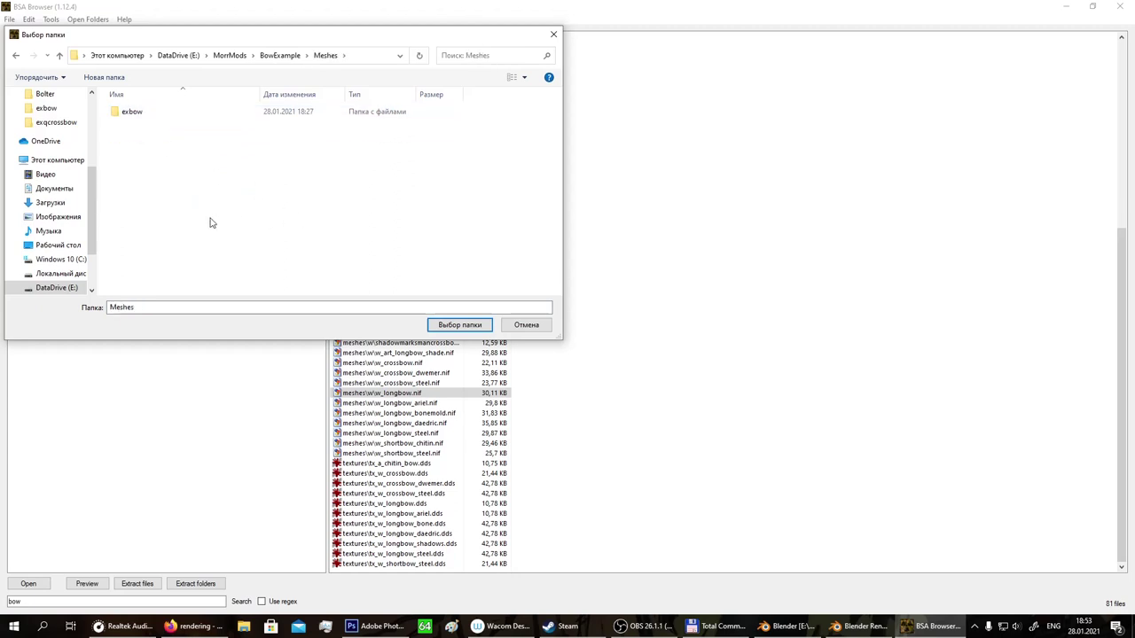
double_click(162, 112)
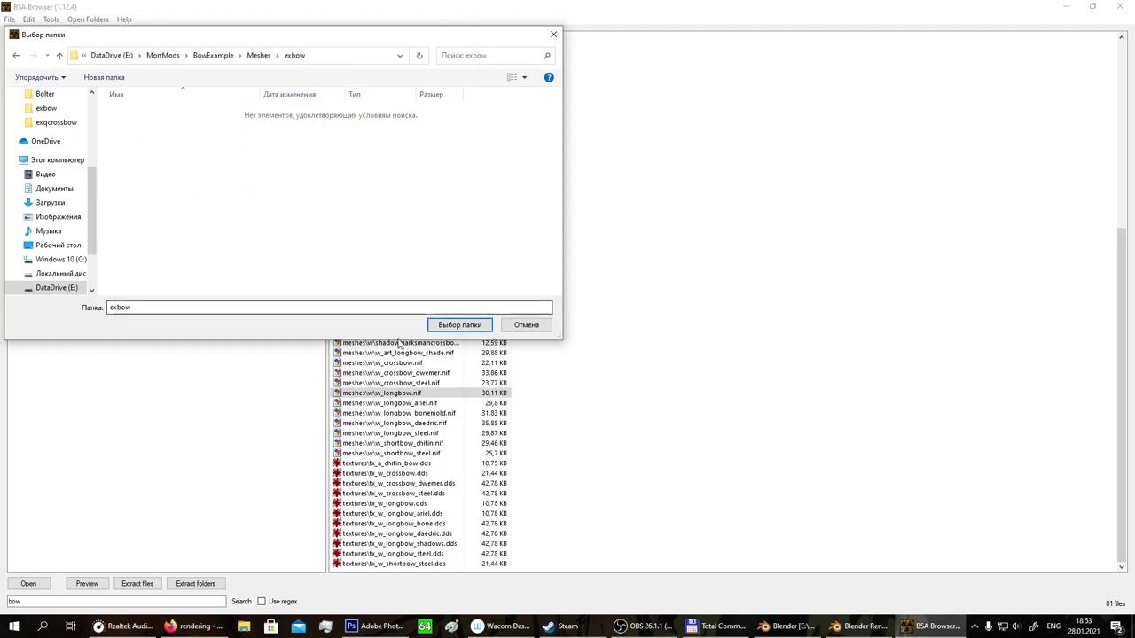
click(452, 325)
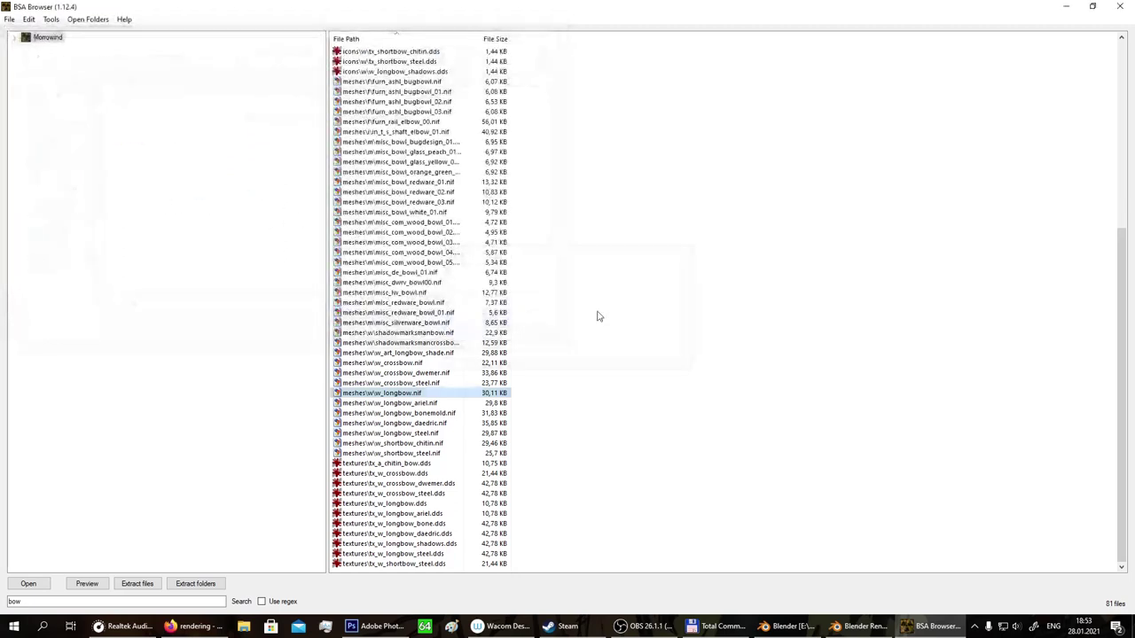
click(1129, 7)
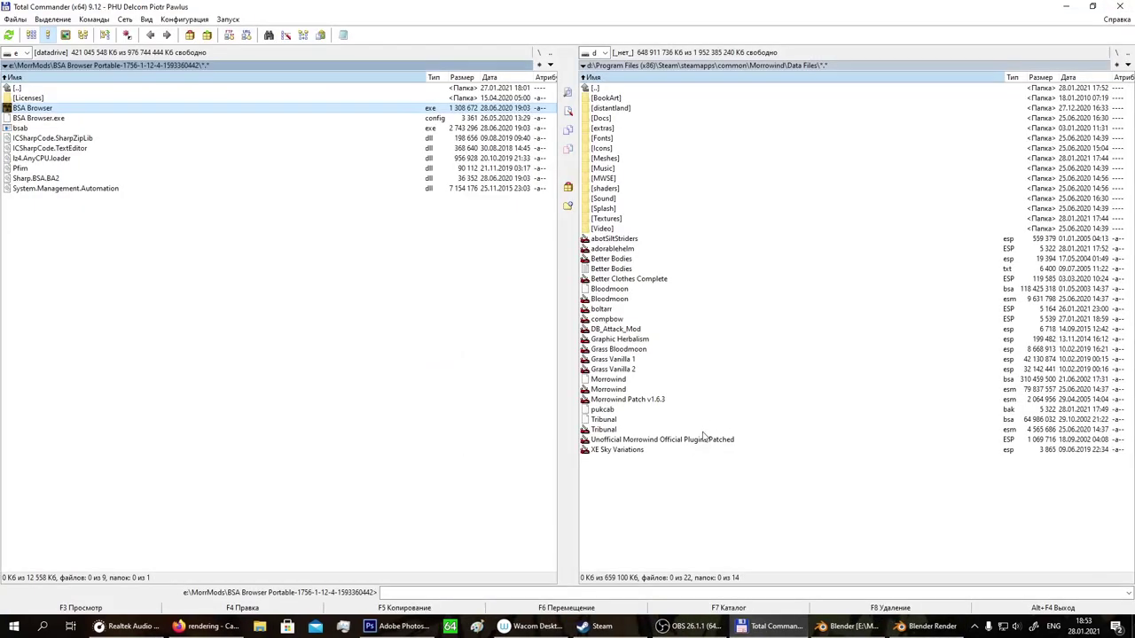
Switch back to the bow_example_base.blend scene in Blender.
click(844, 626)
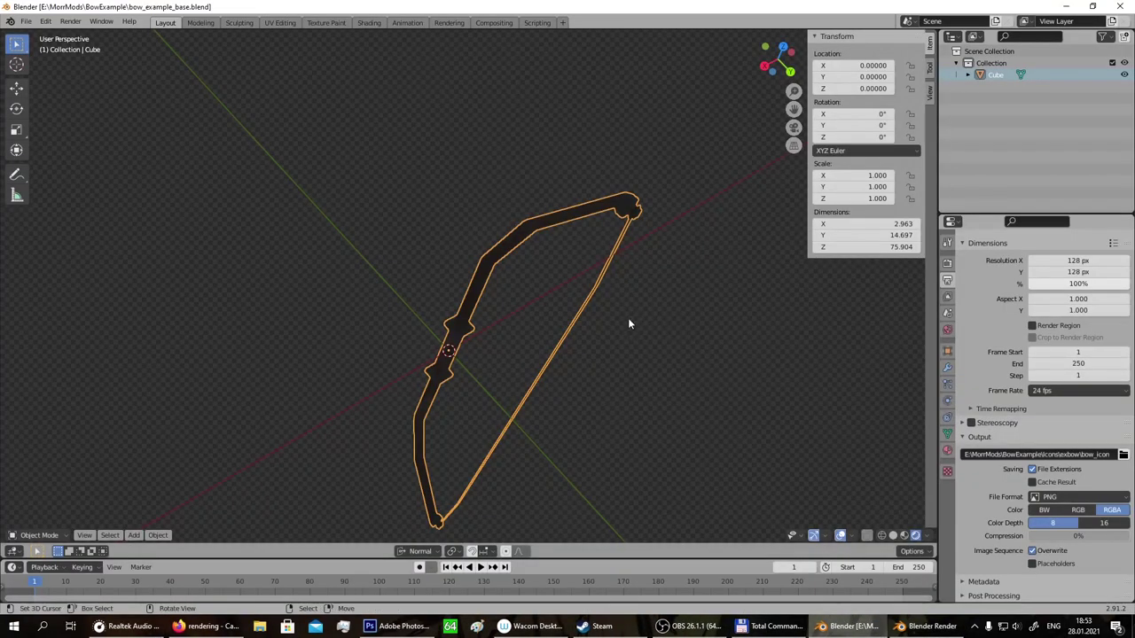
middle_drag(512, 315, 532, 293)
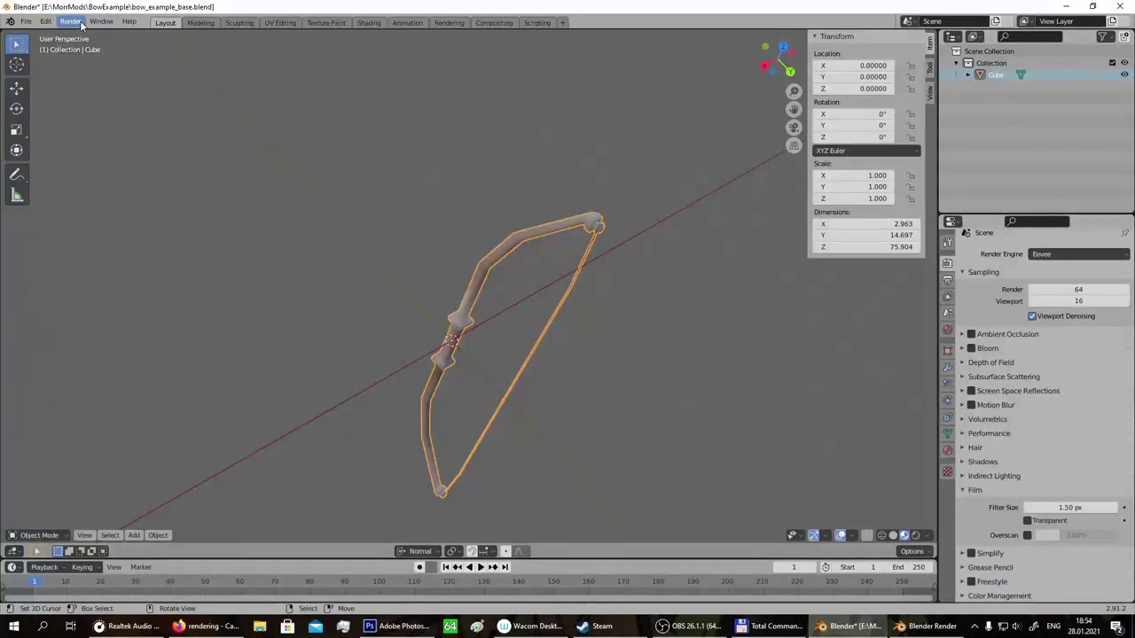
key(g)
click(219, 273)
key(ctrl+z)
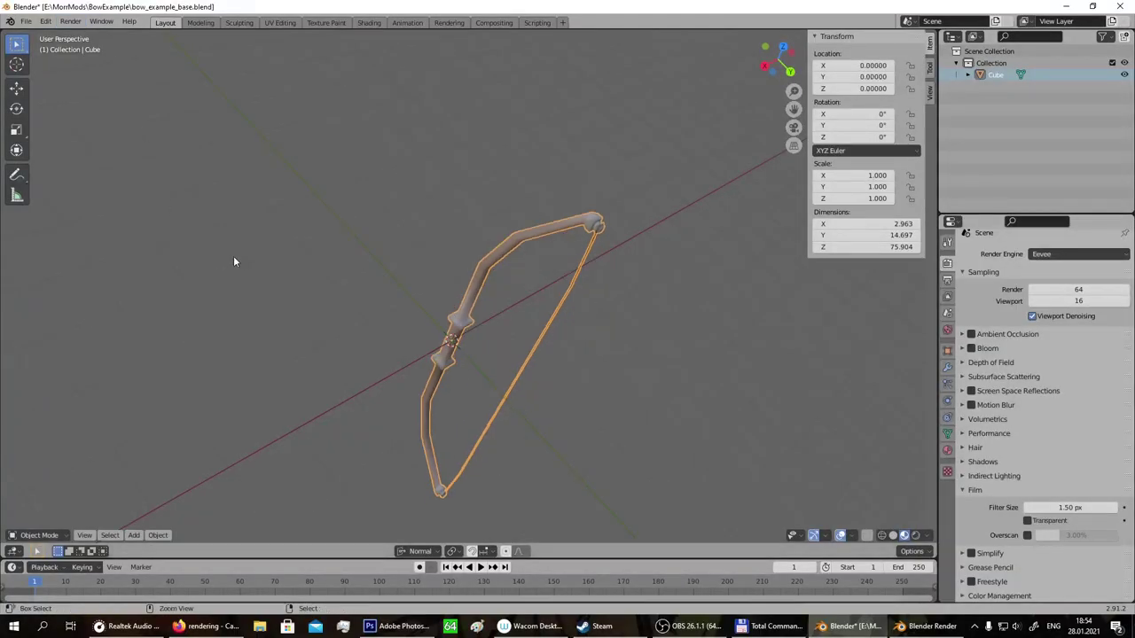
Import w_longbow.nif into the scene as a Morrowind NIF file from the mod's exbow meshes folder.
click(25, 21)
mouse_move(82, 186)
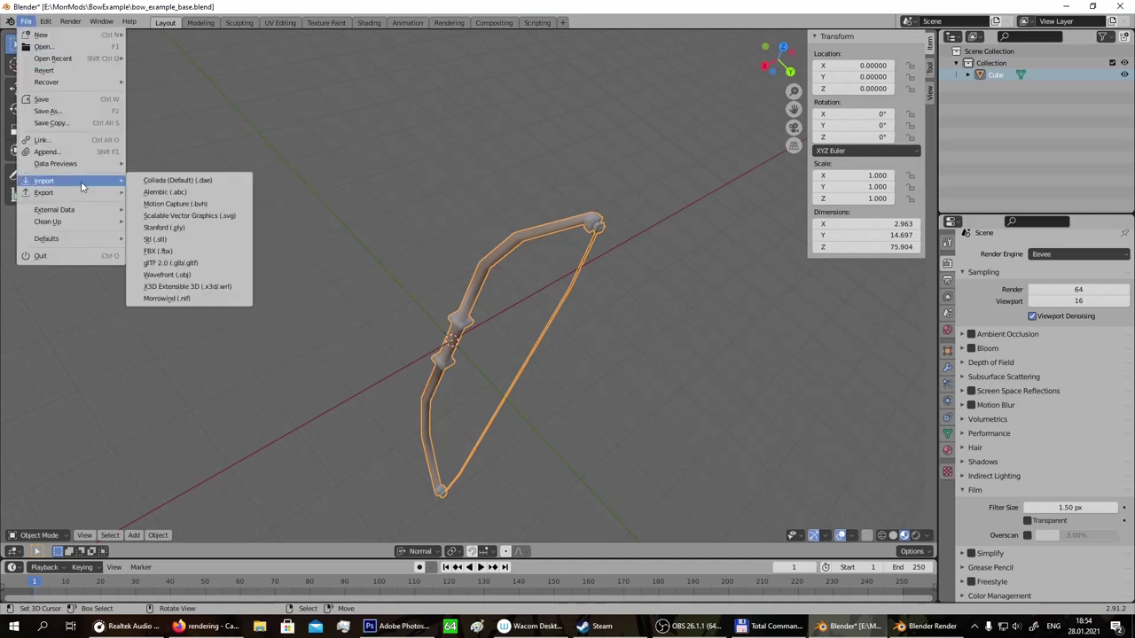
click(185, 300)
click(452, 213)
double_click(454, 213)
double_click(448, 203)
click(429, 204)
double_click(429, 202)
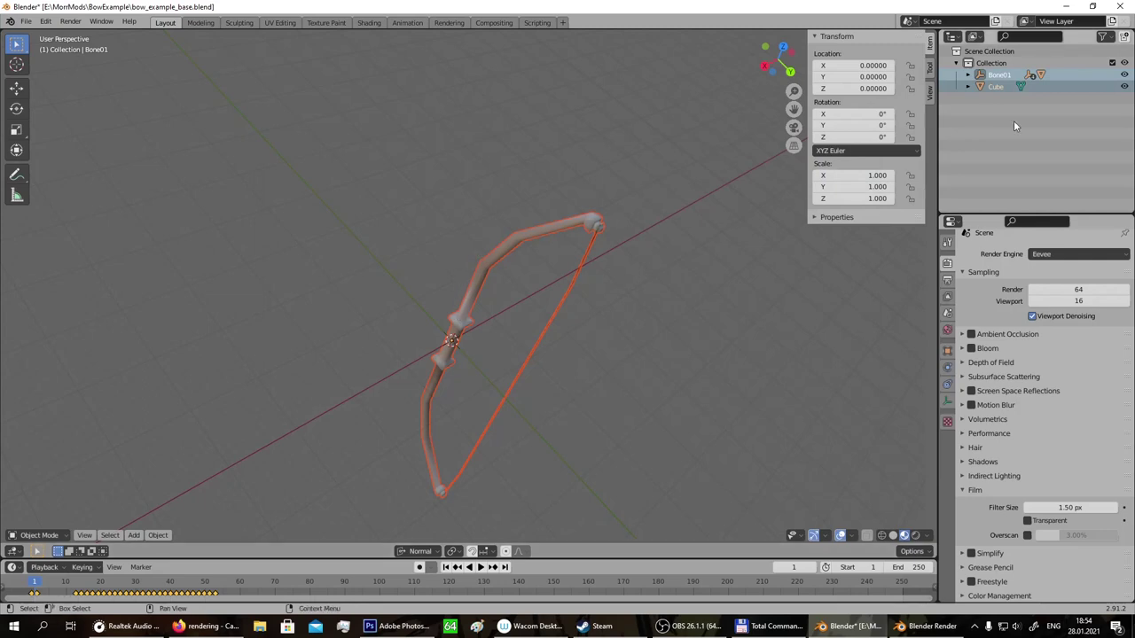
Examine the imported Bone01 hierarchy, going through Bone08, Bone09, ArrowBone and the W_longbow node.
click(969, 76)
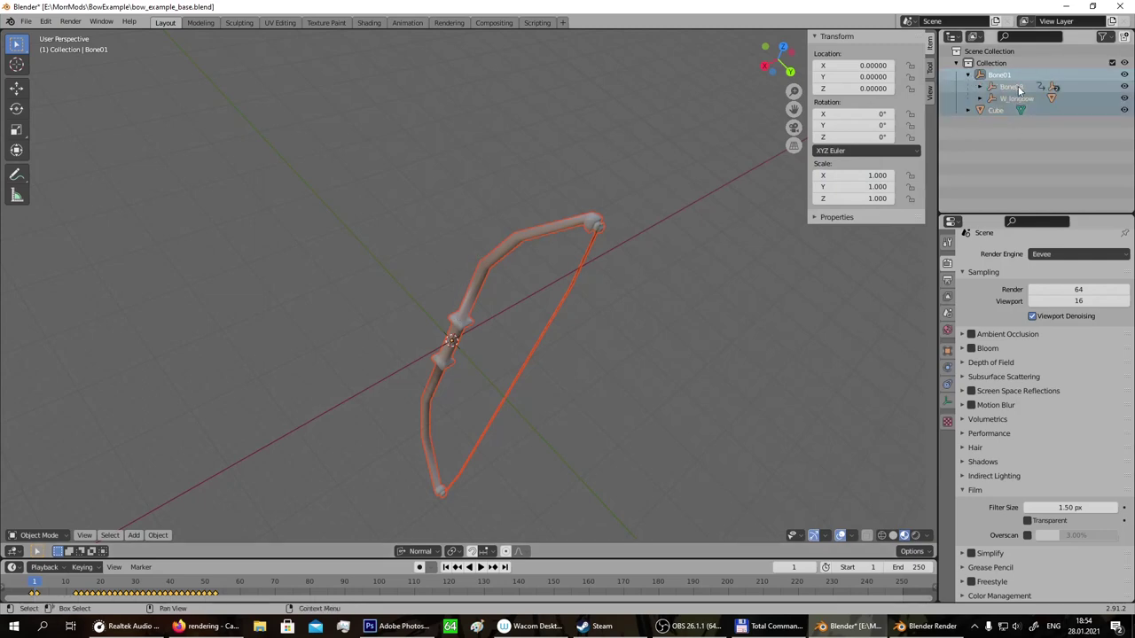
click(980, 86)
click(1002, 86)
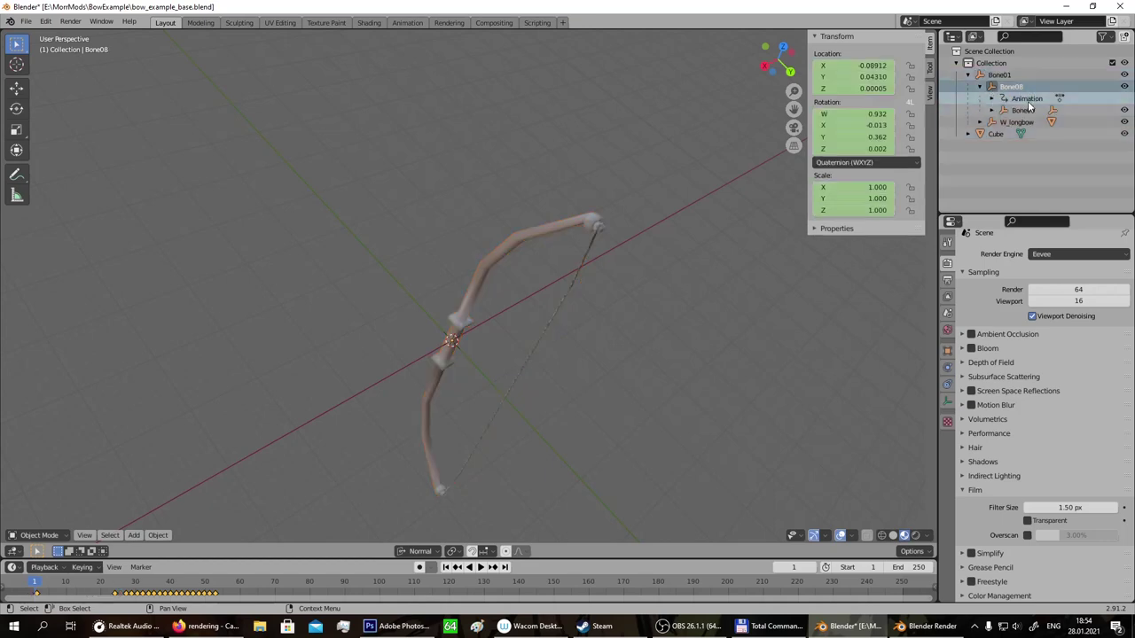
click(992, 110)
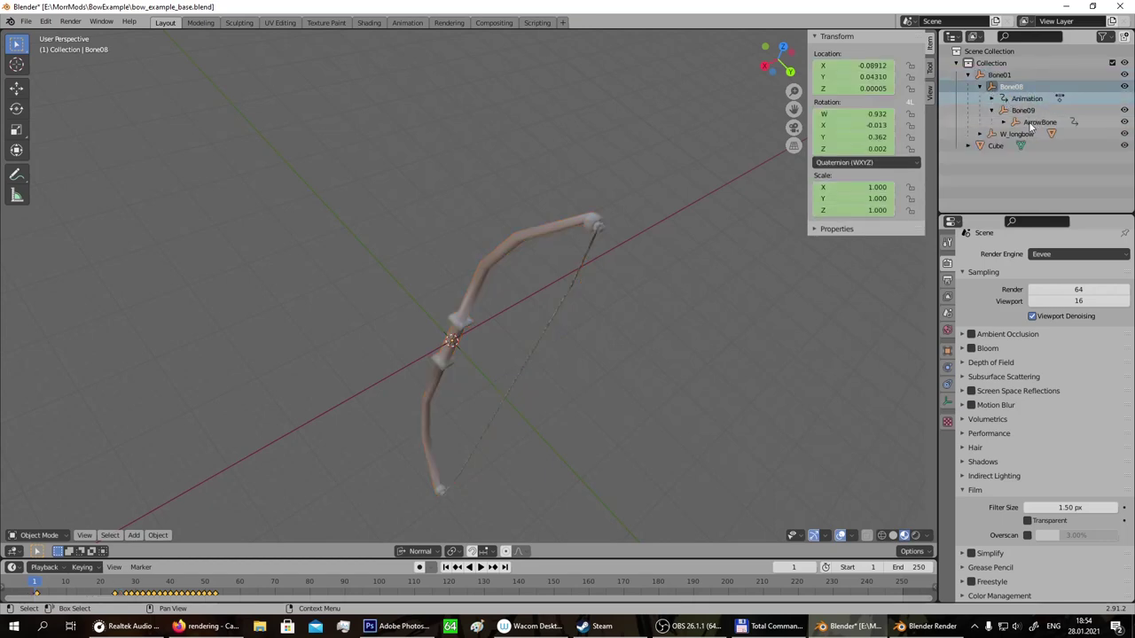
click(1033, 122)
click(1003, 121)
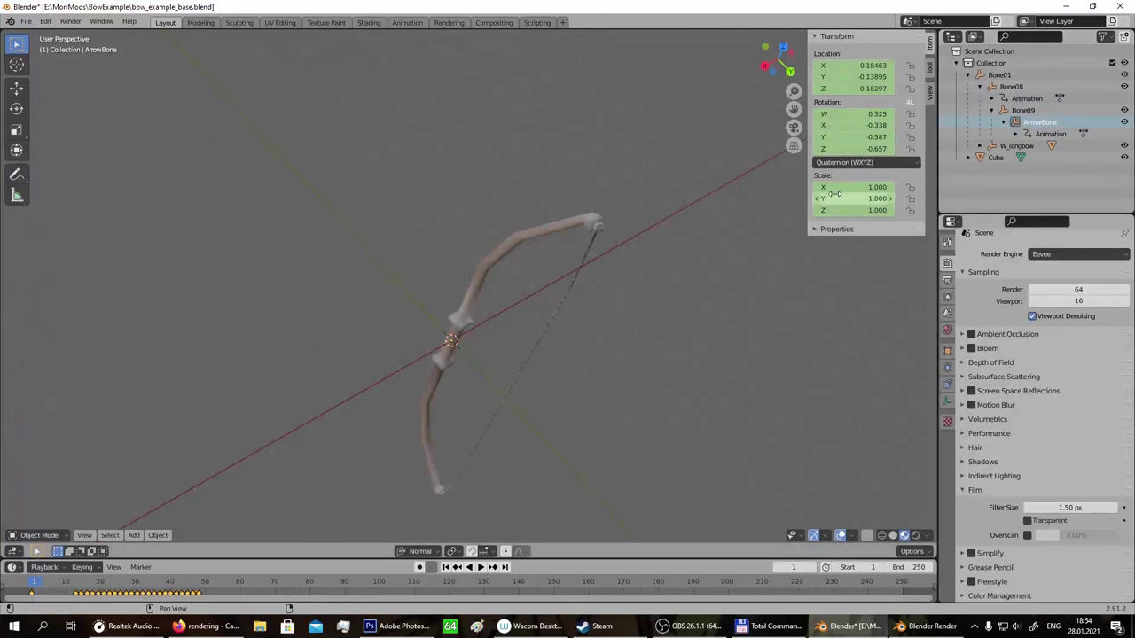
click(1020, 157)
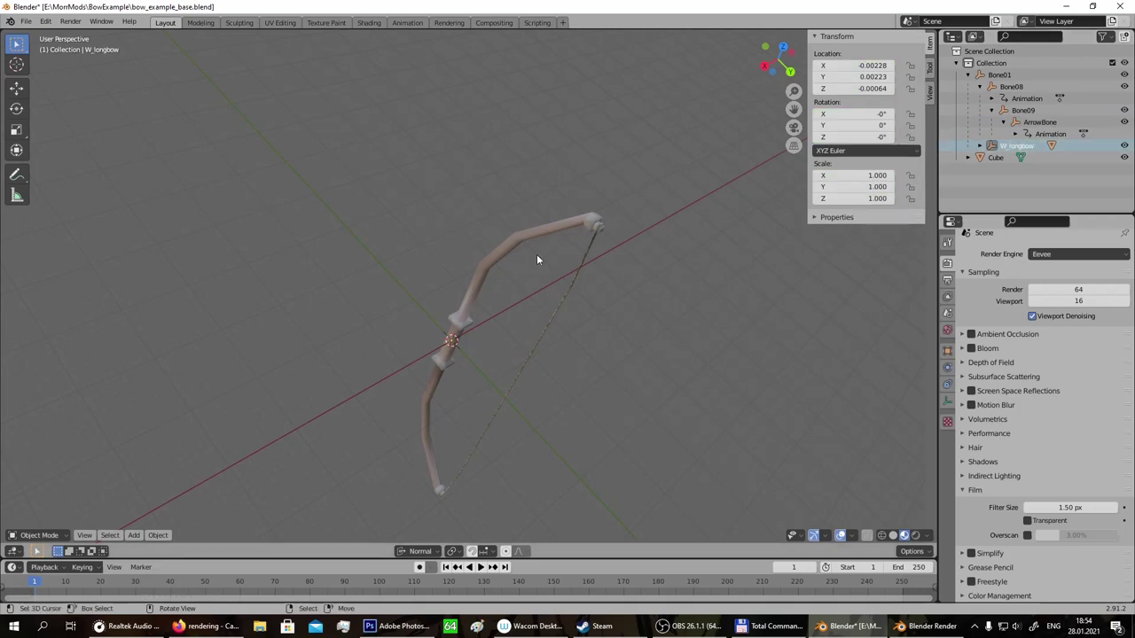
Hide the custom Cube bow and select the small imported Tri W_longbow mesh at the origin.
scroll(456, 321, up, 5)
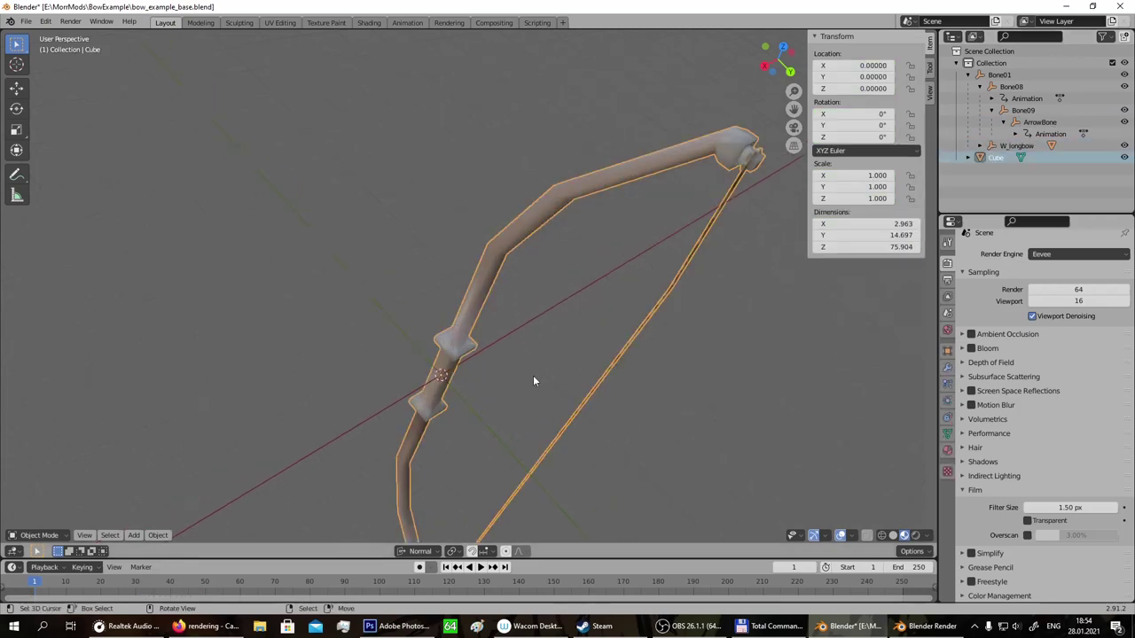
mouse_move(549, 350)
middle_down()
mouse_move(395, 322)
mouse_move(534, 366)
middle_up()
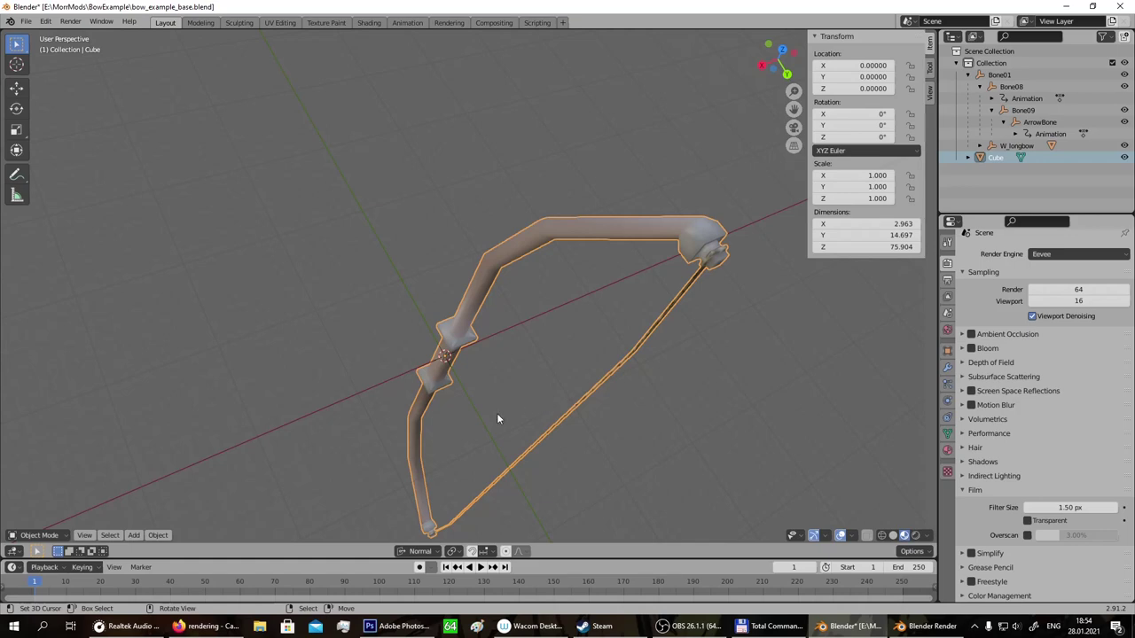
key(h)
middle_drag(467, 408, 227, 405)
scroll(389, 306, down, 6)
middle_drag(389, 305, 499, 287)
click(495, 306)
scroll(501, 312, up, 8)
scroll(493, 346, down, 2)
shift+middle_drag(493, 346, 64, 86)
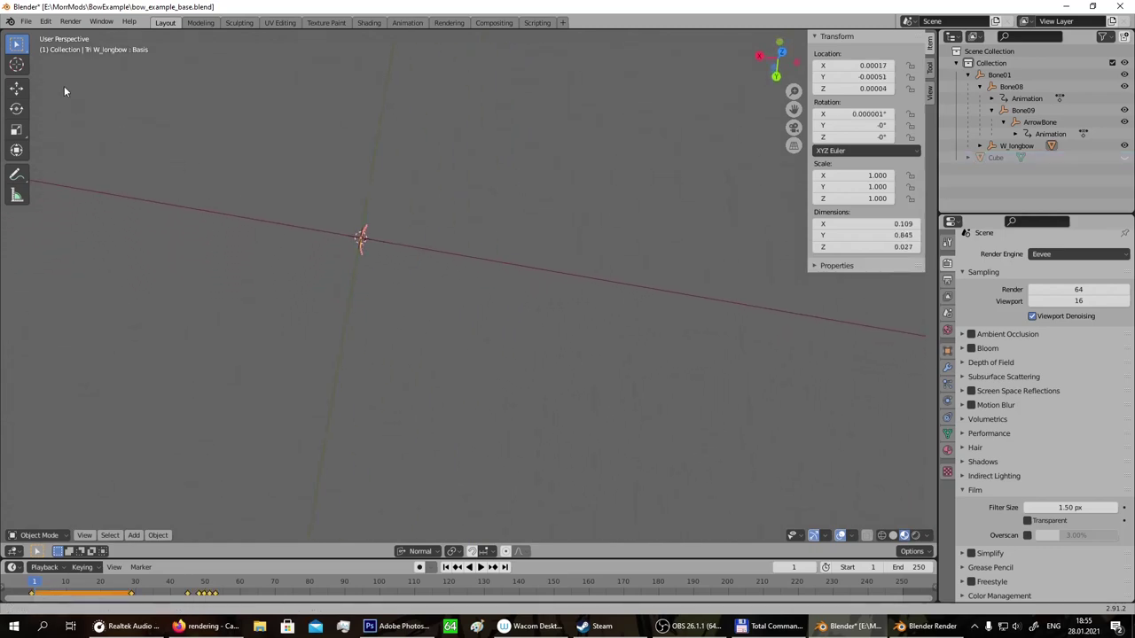
middle_drag(445, 263, 365, 88)
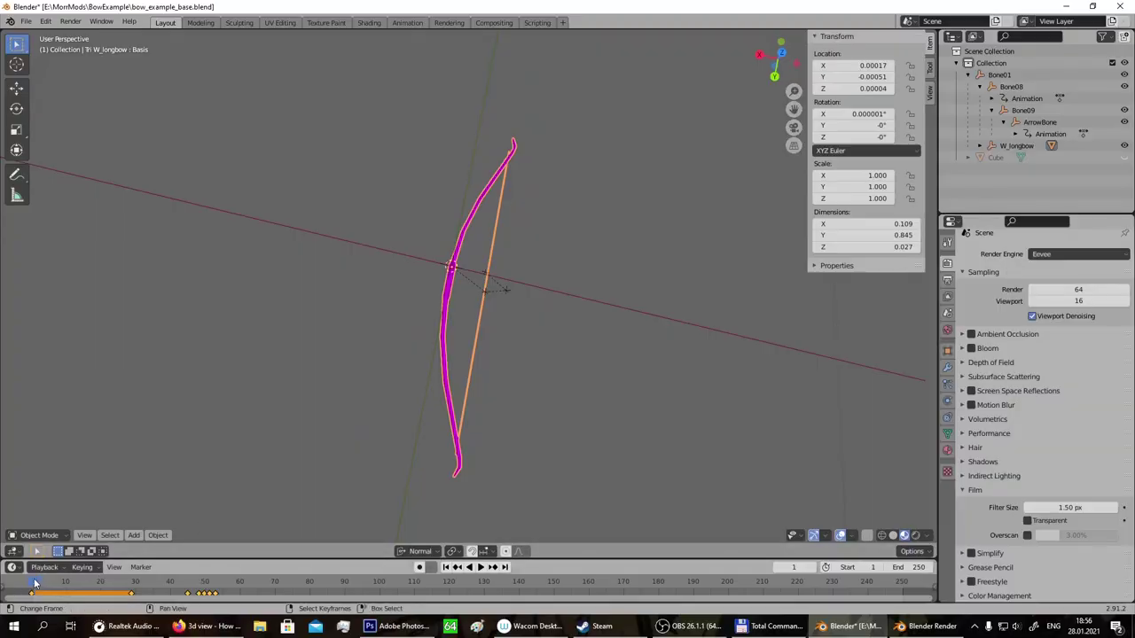
Scrub the longbow's draw animation to frame 44 and unhide the custom Cube bow.
mouse_move(67, 582)
mouse_down()
mouse_move(209, 588)
mouse_move(53, 595)
mouse_move(215, 603)
mouse_move(89, 603)
mouse_move(212, 603)
mouse_move(161, 606)
mouse_move(205, 603)
mouse_move(184, 603)
mouse_up()
scroll(422, 377, down, 5)
scroll(422, 382, down, 3)
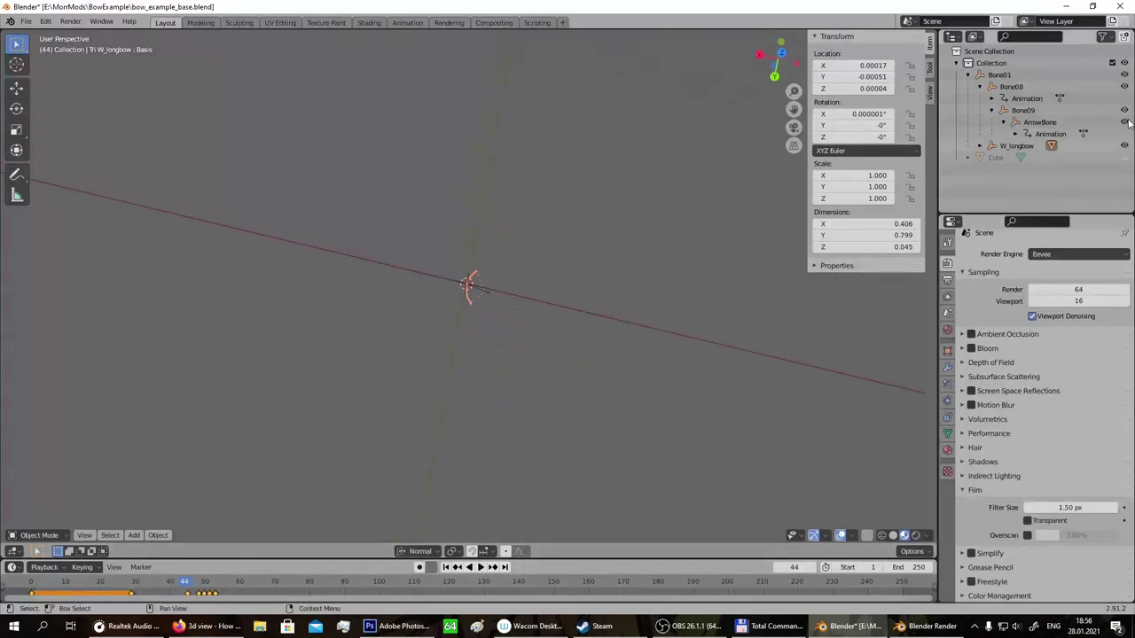
click(994, 159)
scroll(710, 94, up, 12)
scroll(587, 244, down, 7)
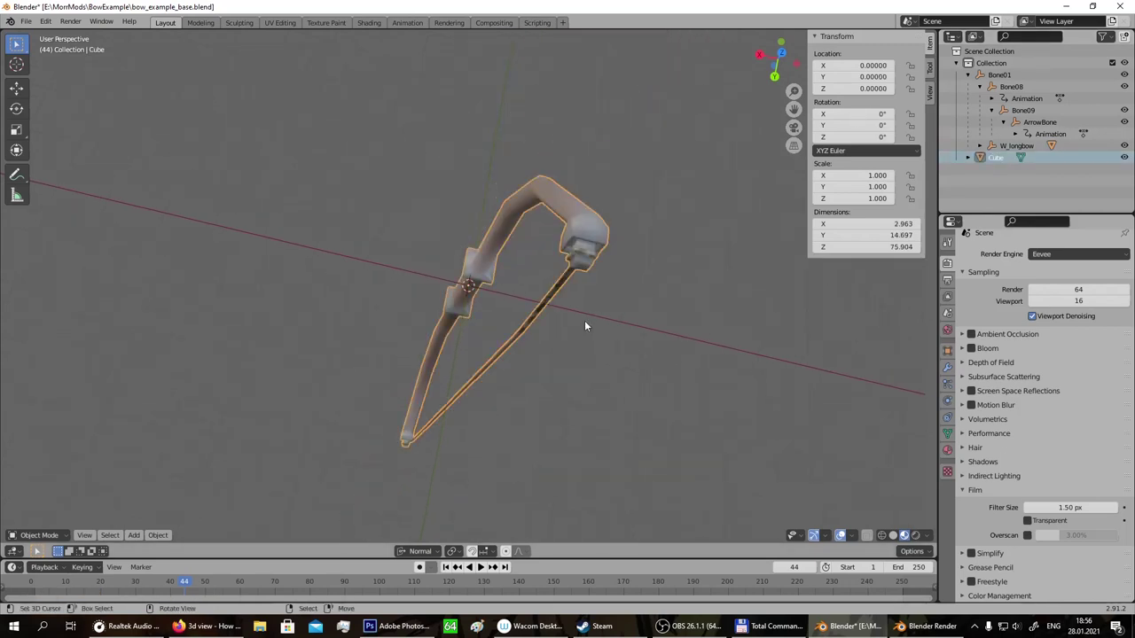
Scale the custom bow's entire geometry by 0.1 in Edit Mode.
key(Tab)
key(s)
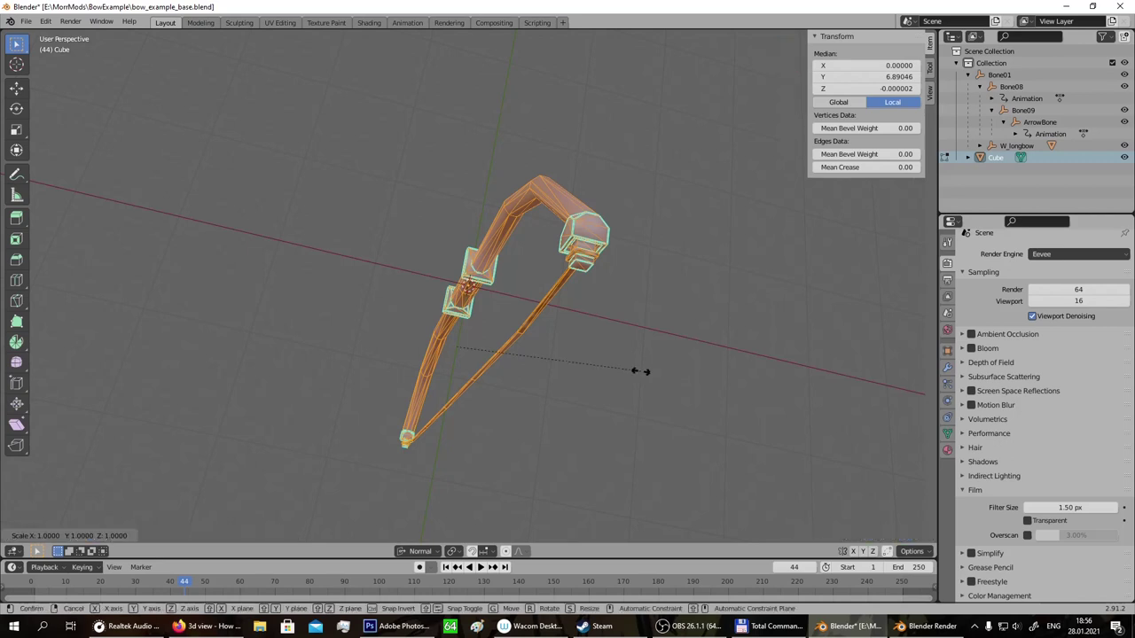
key(0)
key(Escape)
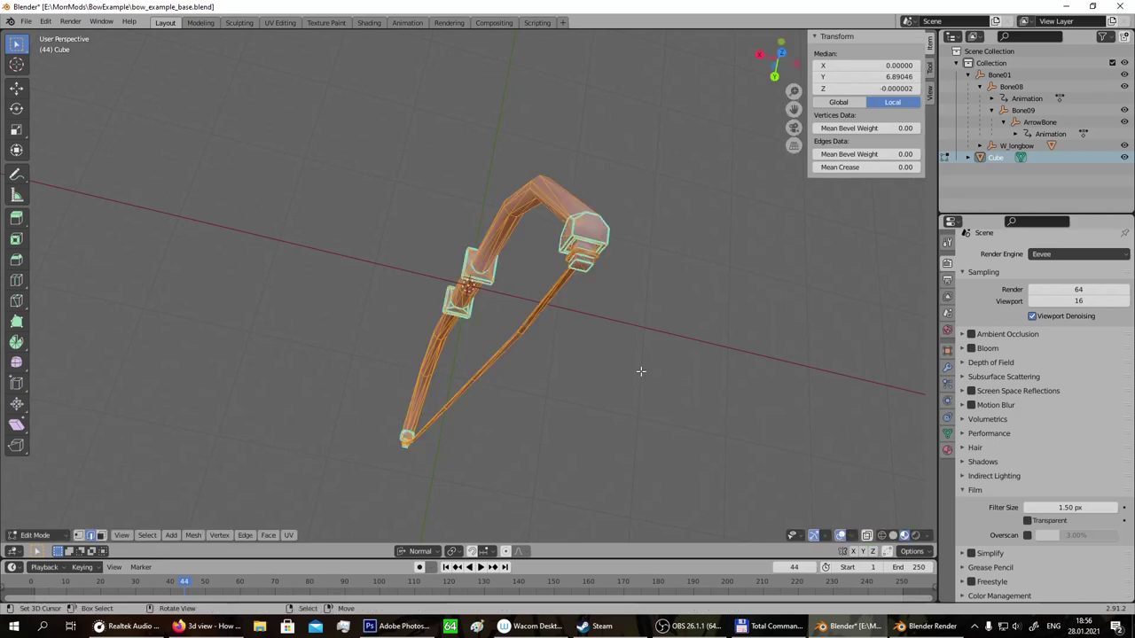
text(s.1)
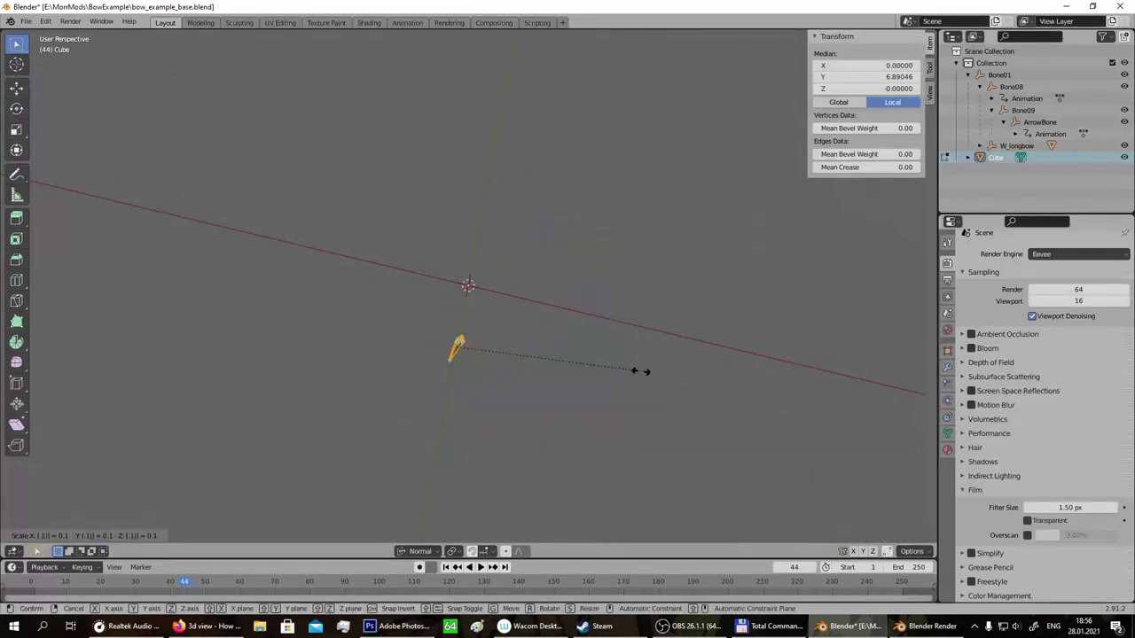
key(Return)
scroll(505, 379, up, 5)
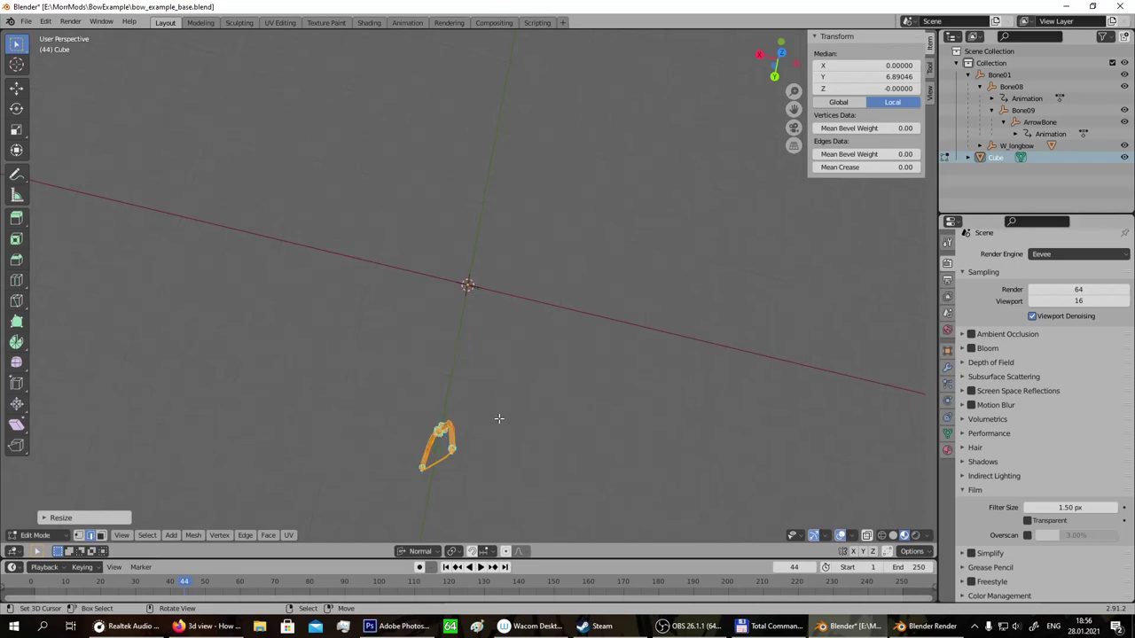
Rotate the custom bow's geometry 90° about Y and, with Global transform orientation, 90° about Z.
text(ry90)
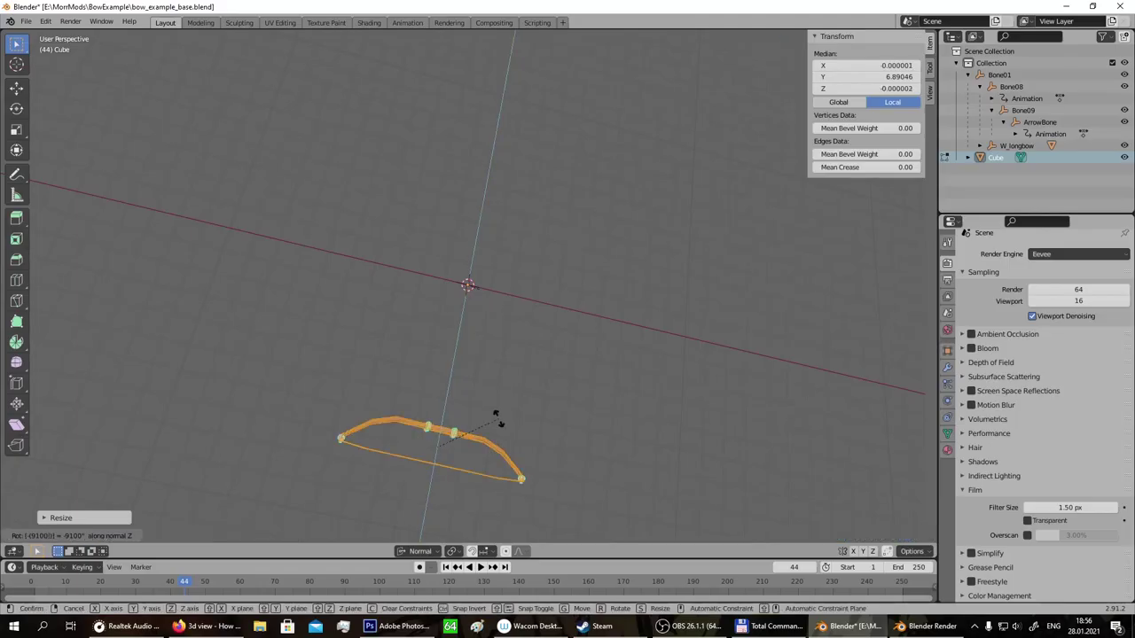
key(Return)
click(419, 550)
click(417, 467)
text(rz90)
key(Return)
Move the custom bow's geometry along Y to the imported longbow and scale it down to roughly match its size.
key(g)
key(y)
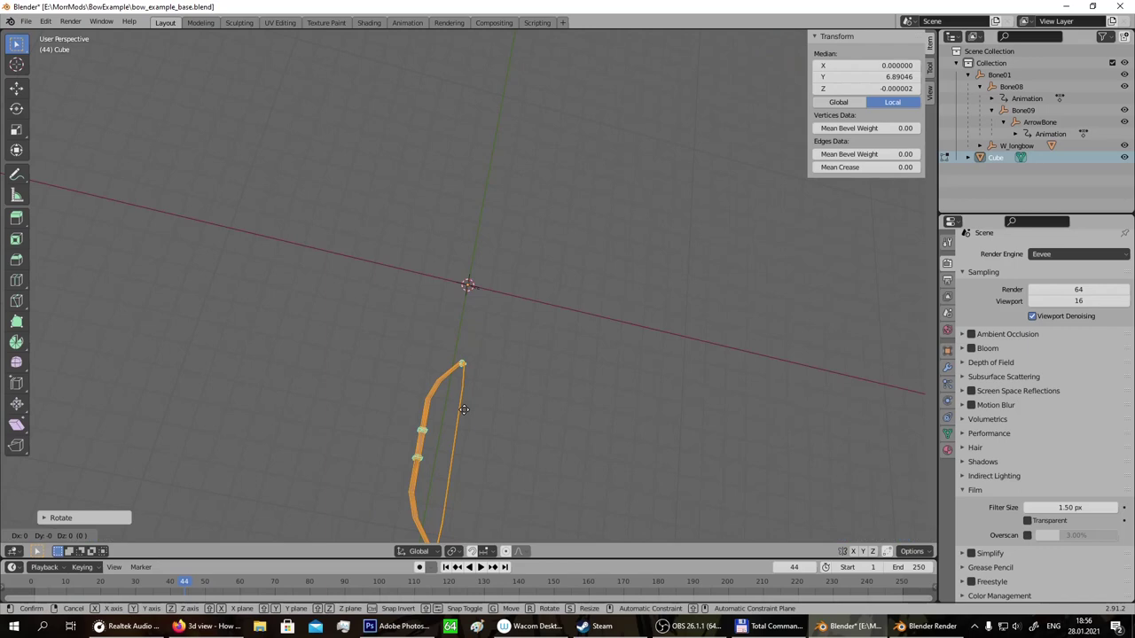
click(497, 266)
scroll(556, 410, up, 8)
key(s)
key(shift+x)
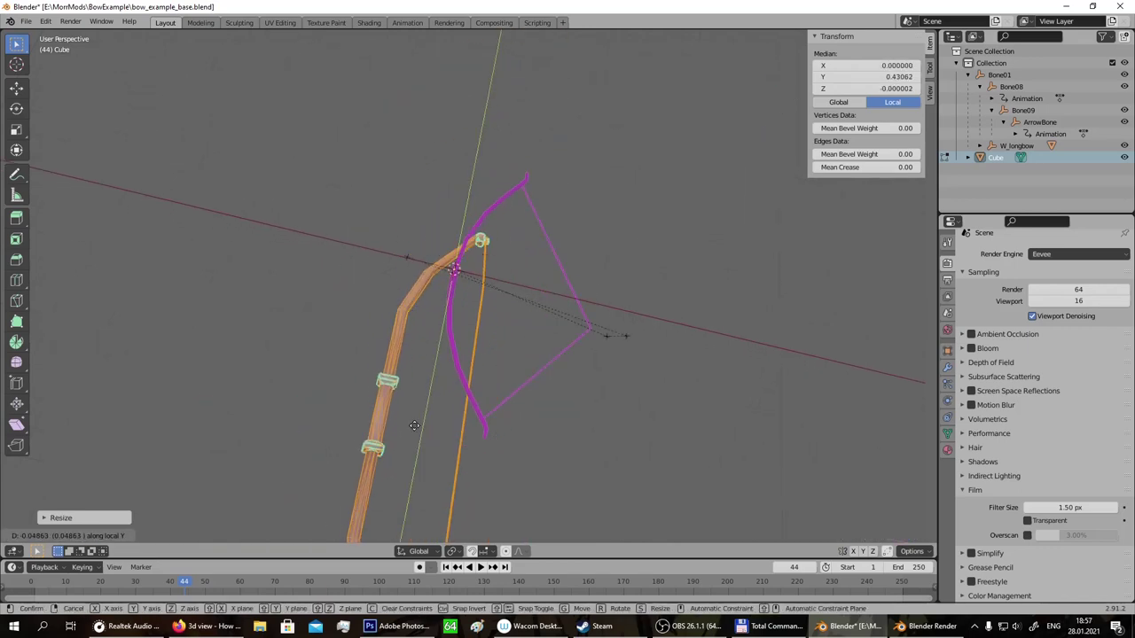
key(shift+z)
click(491, 288)
scroll(525, 293, up, 5)
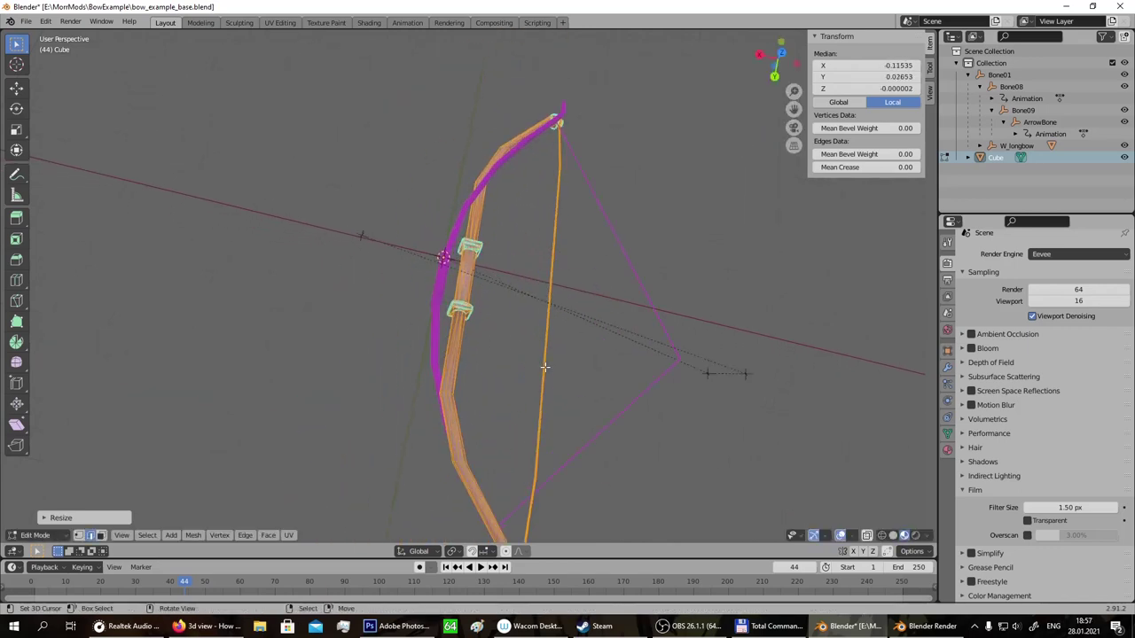
Return the timeline to frame 0 and move the custom bow's geometry along X onto the longbow's grip.
middle_drag(524, 281, 532, 354)
drag(185, 585, 31, 586)
middle_drag(426, 373, 376, 398)
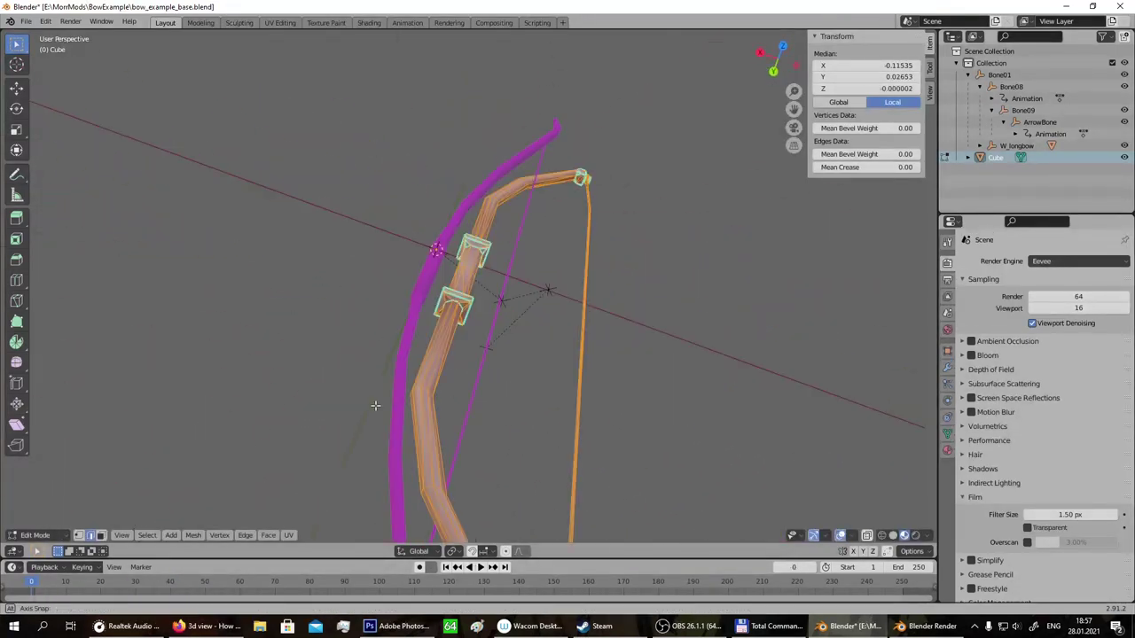
scroll(346, 185, up, 4)
scroll(431, 177, down, 6)
key(g)
key(x)
click(522, 228)
middle_drag(523, 227, 562, 274)
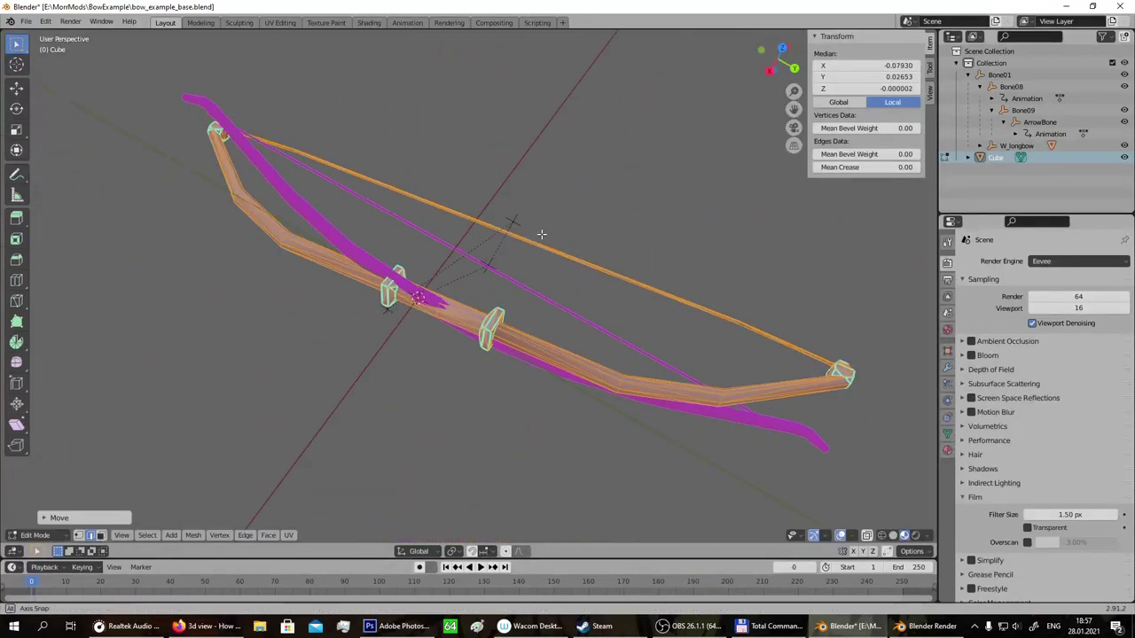
Scale the custom bow's geometry down further and shift it in the XY plane so its grip and string match the longbow's.
key(s)
click(559, 274)
scroll(505, 288, up, 3)
key(g)
key(shift+z)
click(411, 312)
Try rotating the custom bow's geometry against the imported longbow in the right orthographic view.
middle_drag(411, 311, 456, 263)
key(r)
key(x)
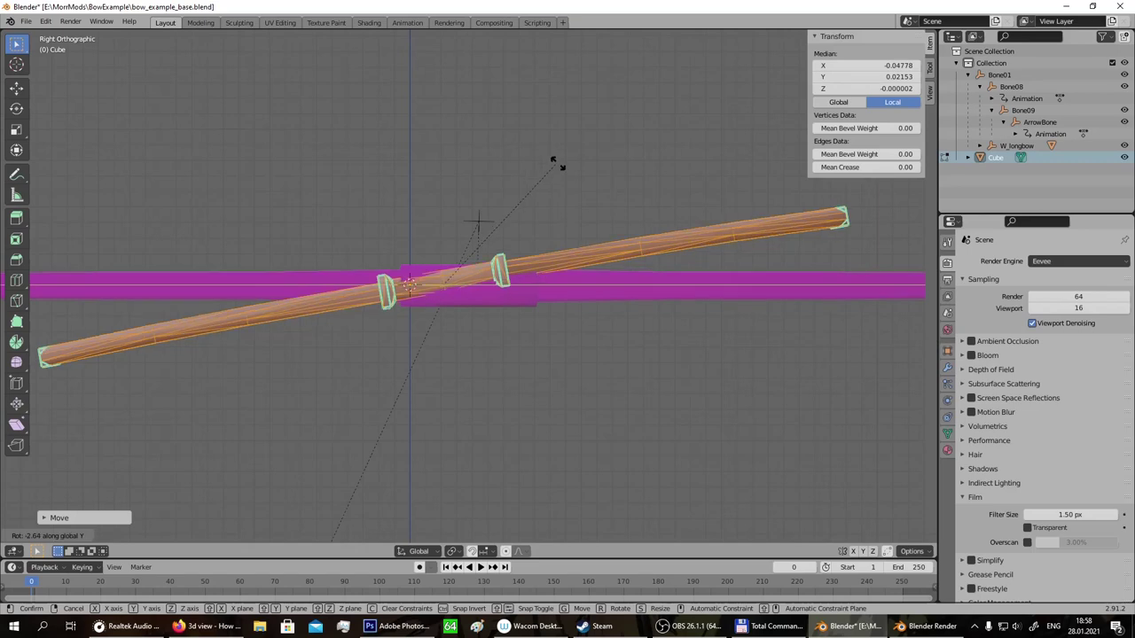
click(558, 204)
Deselect the custom bow's geometry, return to Object Mode and show its mesh data properties with the shape keys.
middle_drag(558, 204, 414, 258)
middle_drag(487, 231, 417, 181)
key(Tab)
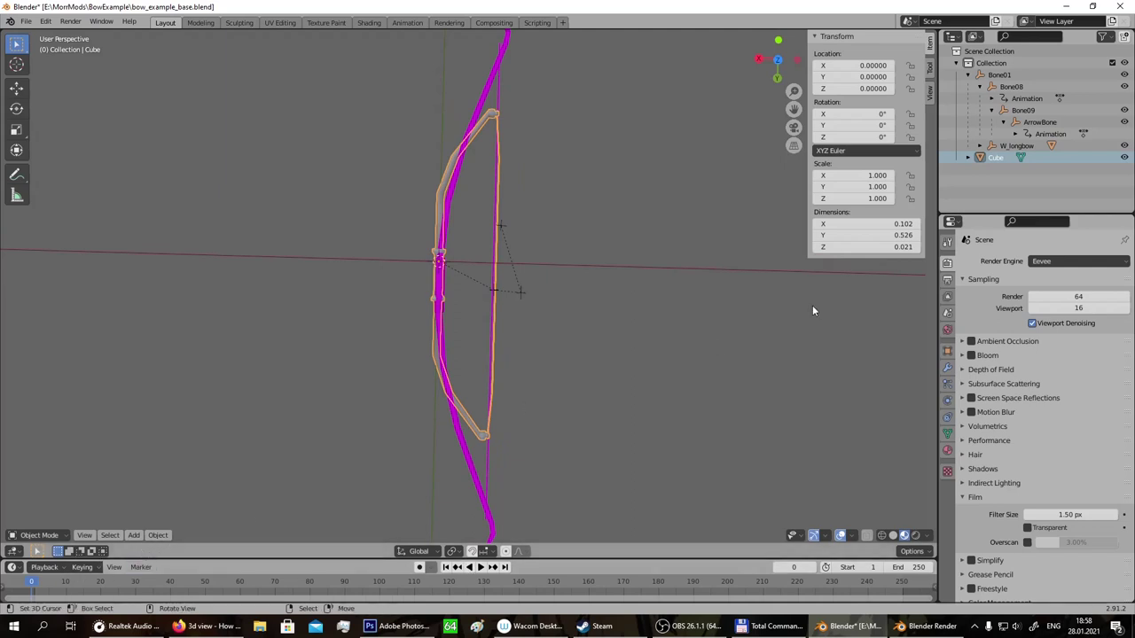
click(947, 435)
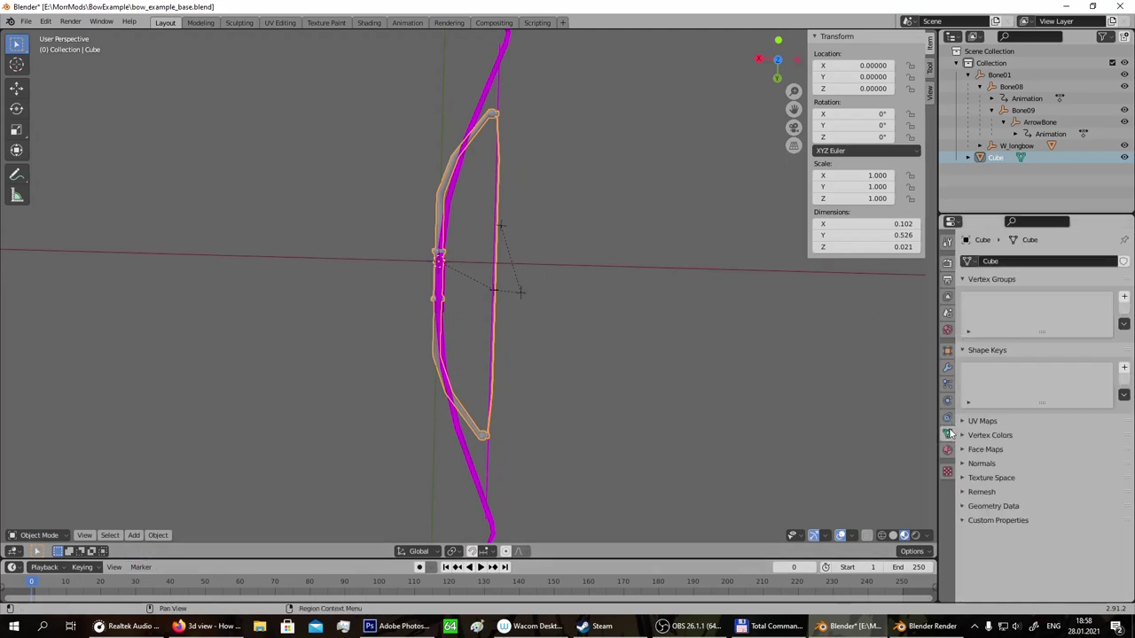
key(Tab)
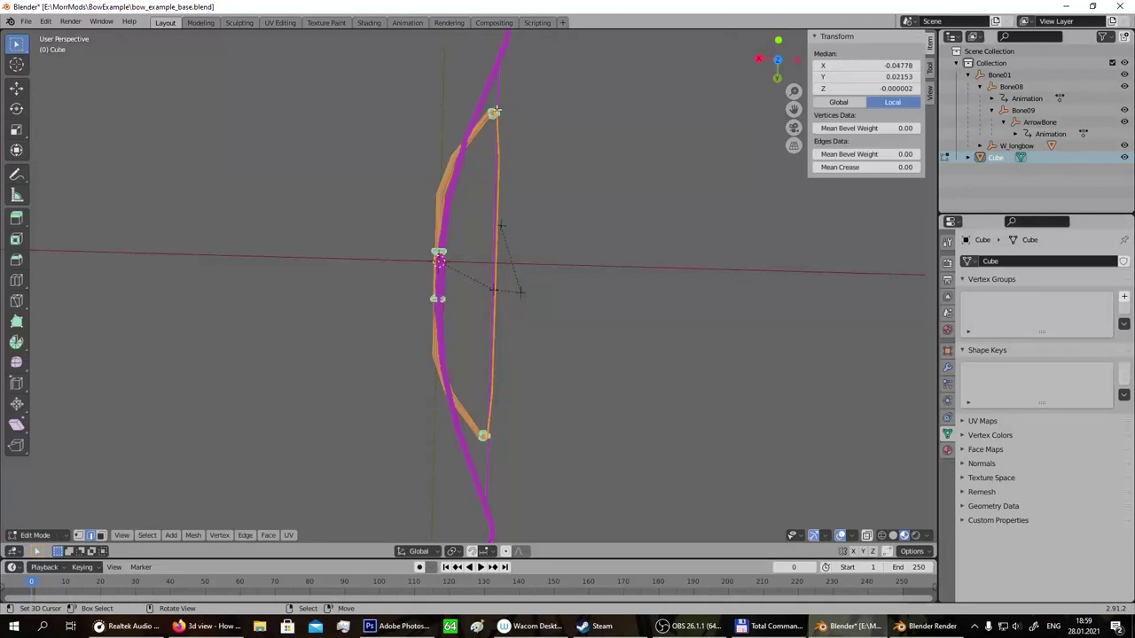
key(alt+a)
key(Tab)
Select the imported Tri W_longbow mesh and inspect its Key and Key.001 shape keys.
click(494, 97)
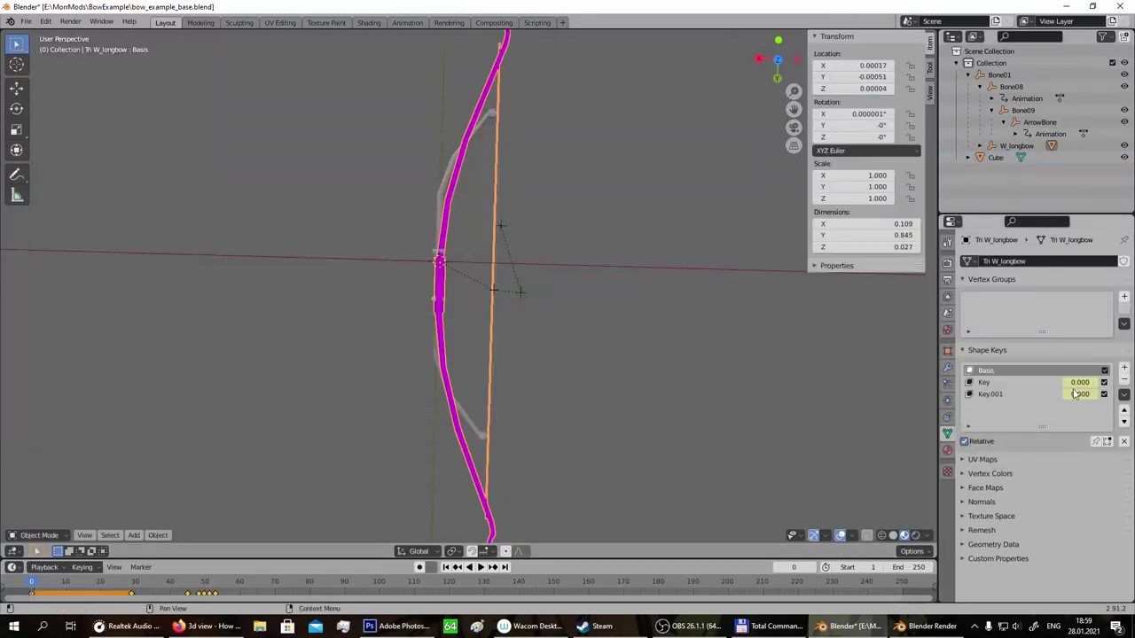
click(1004, 384)
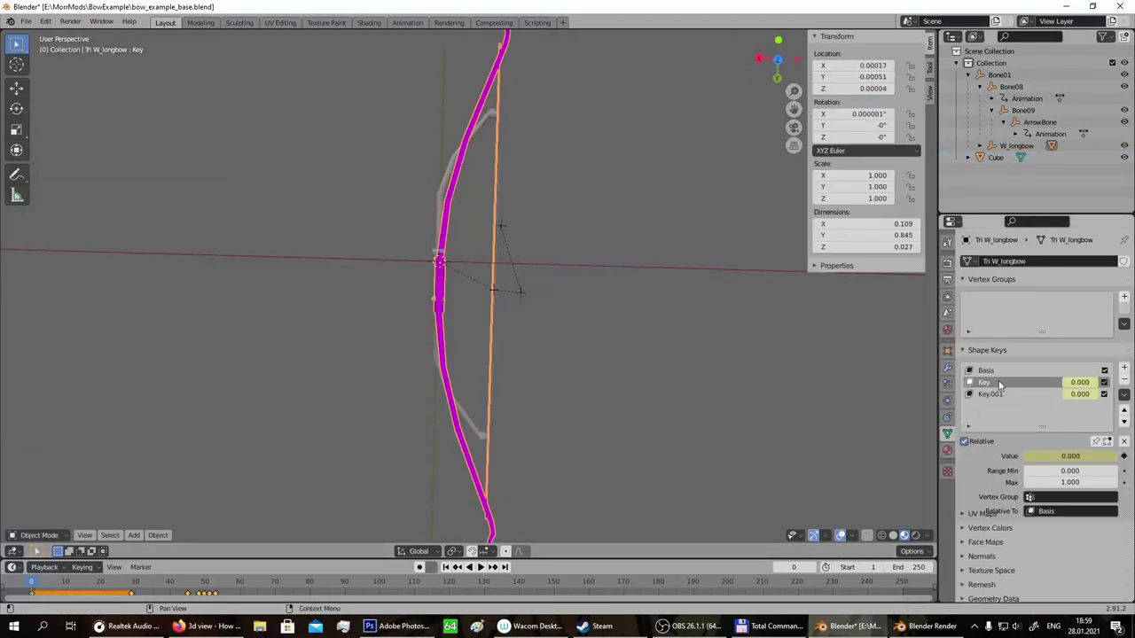
click(991, 394)
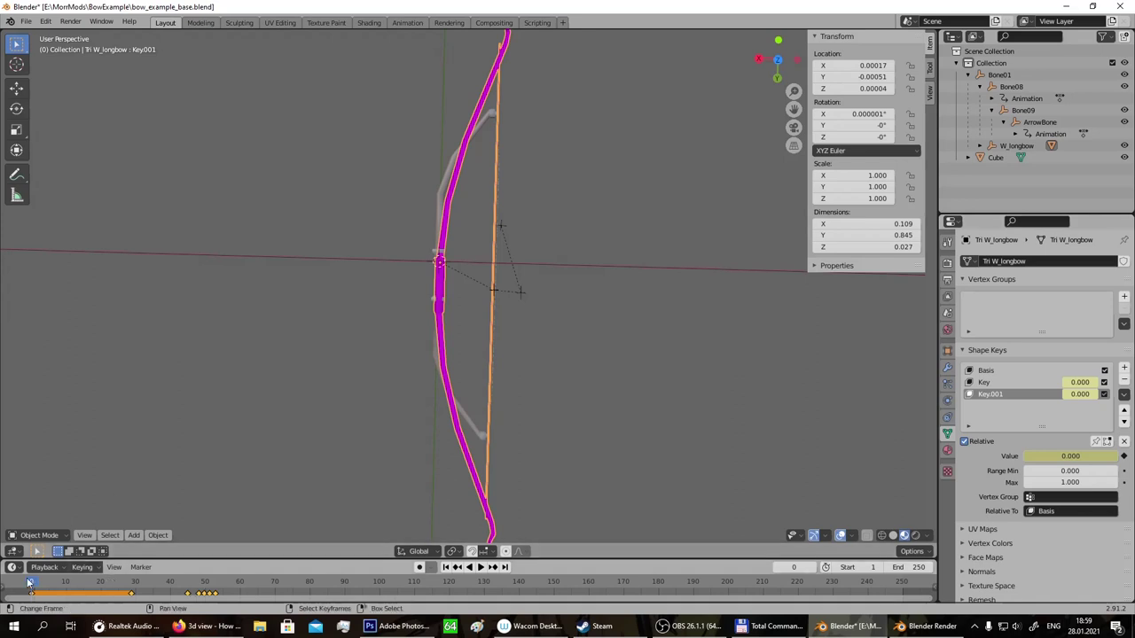
Play the longbow's animation from frame 0, scrub to frame 45 and examine the Key shape key's value.
drag(34, 582, 7, 577)
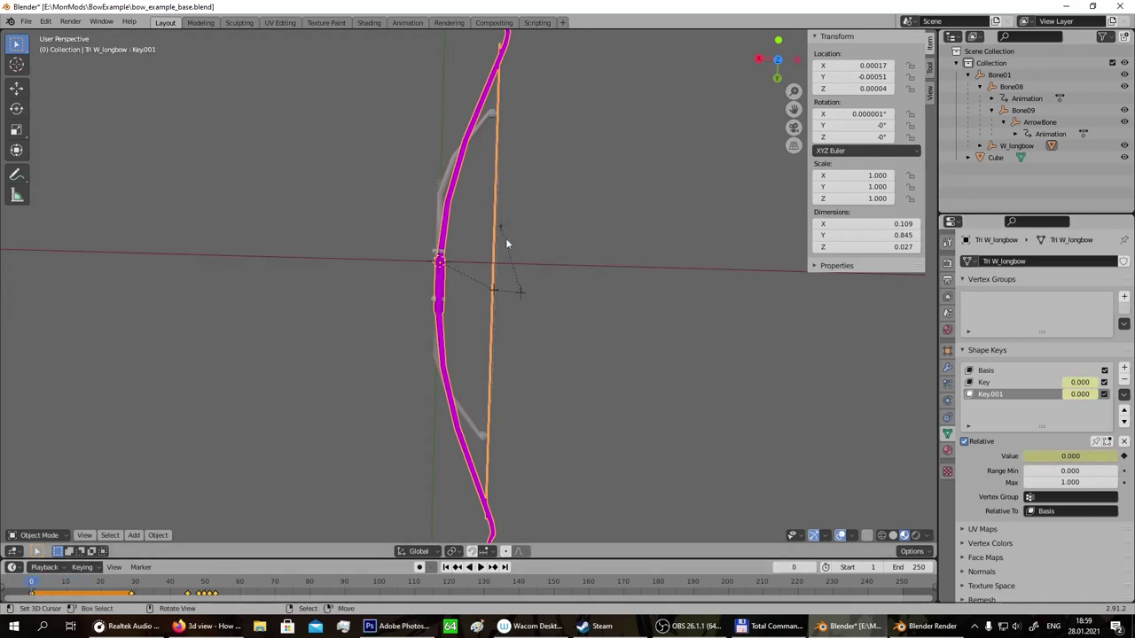
scroll(471, 333, down, 1)
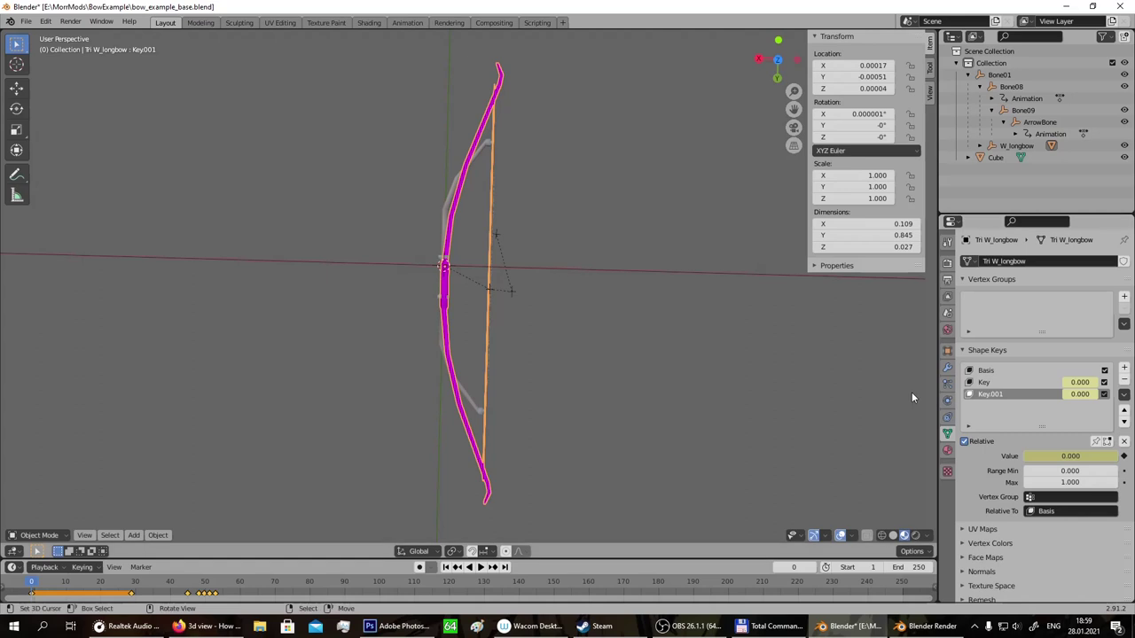
key(space)
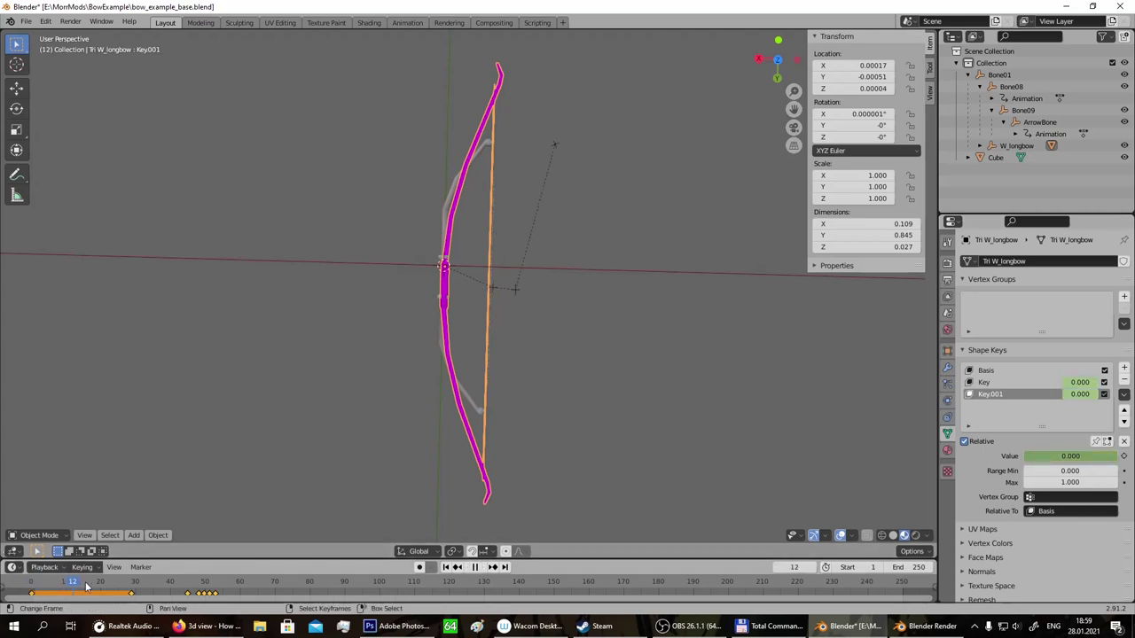
drag(175, 583, 189, 585)
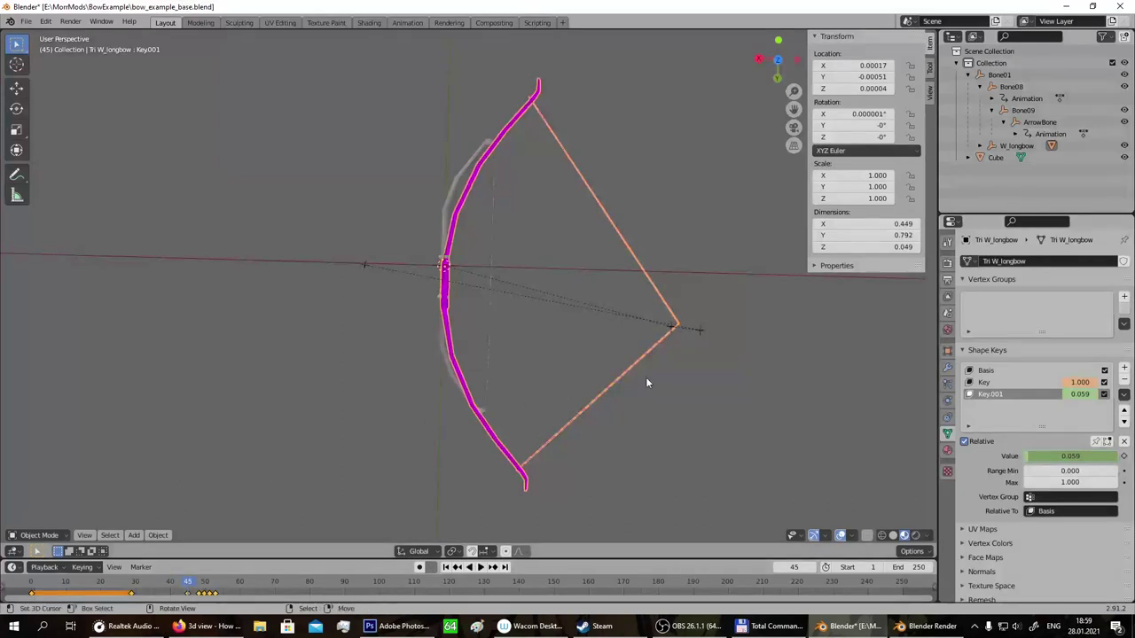
click(981, 383)
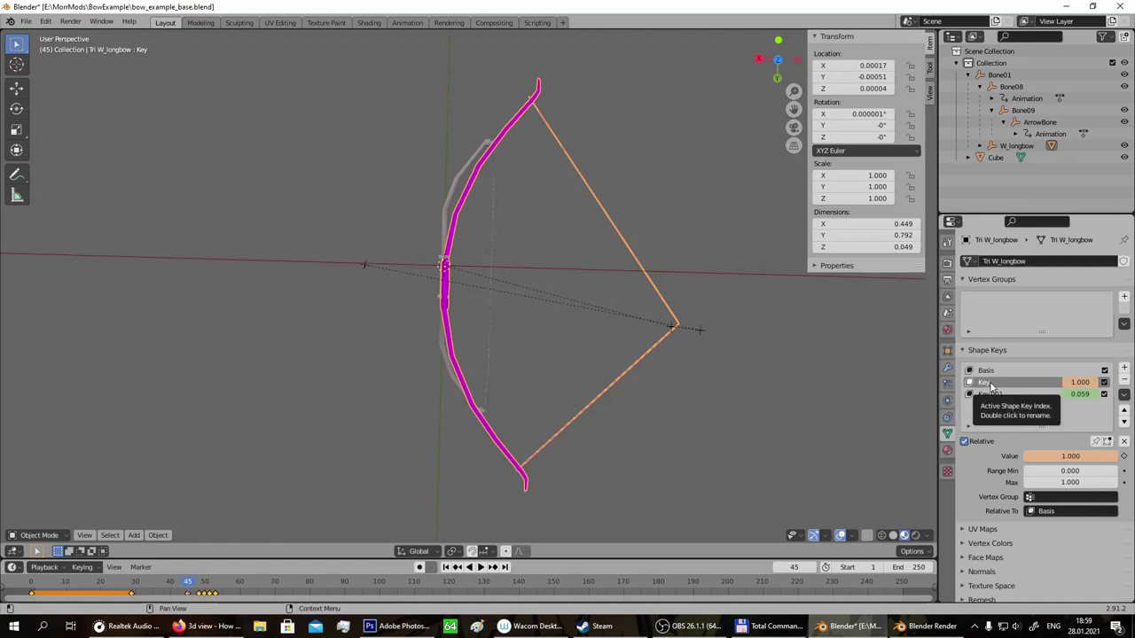
Scrub the longbow's animation to frame 51 and examine its Key.001 shape key.
mouse_move(187, 583)
mouse_down()
mouse_move(221, 583)
mouse_move(209, 583)
mouse_up()
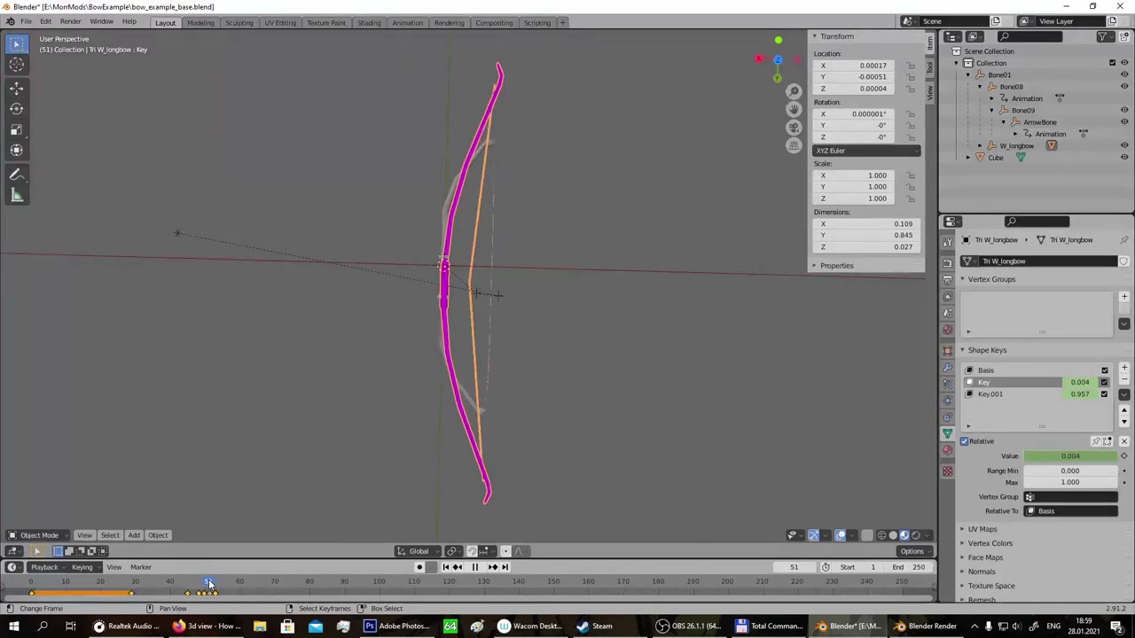
click(1020, 395)
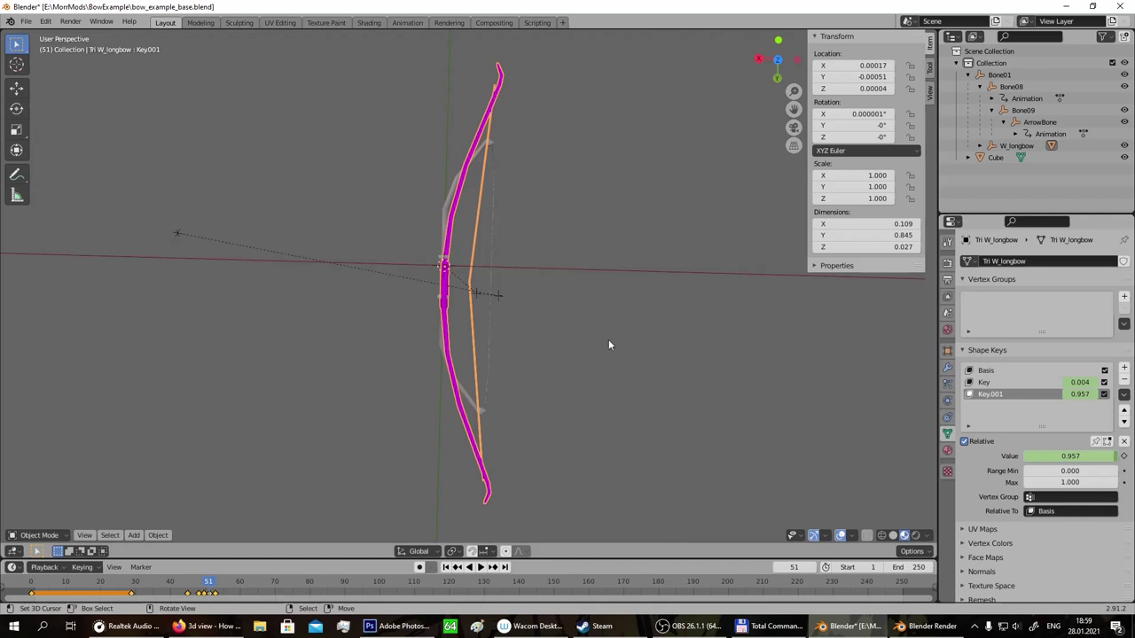
scroll(434, 164, up, 2)
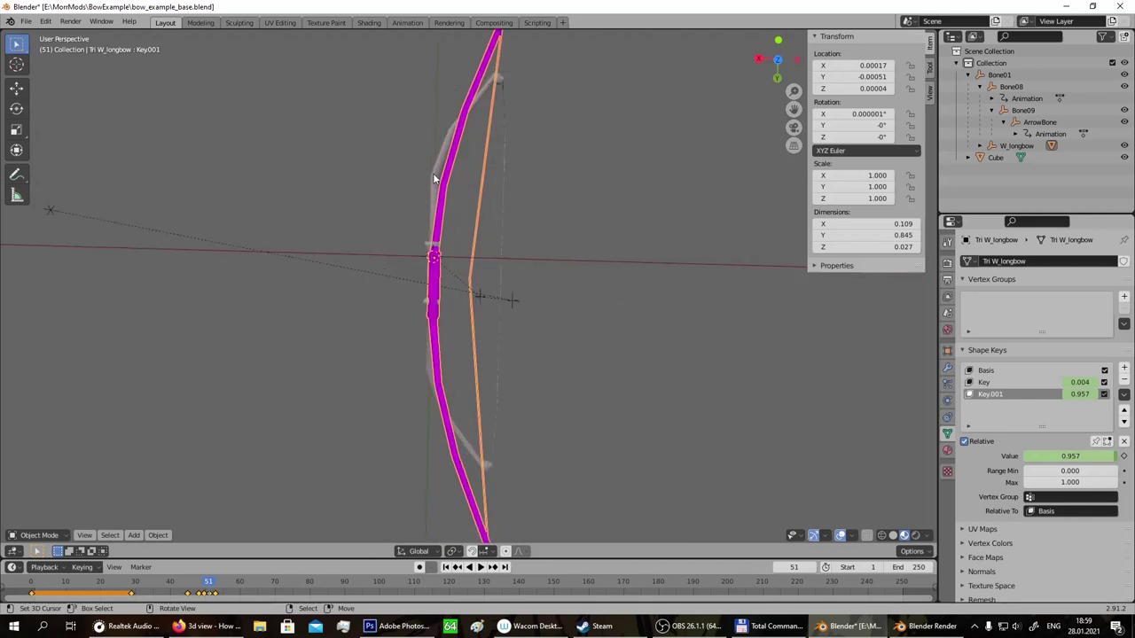
Add the shape keys Basis, Key 1 and Key 2 to the custom bow mesh.
click(435, 177)
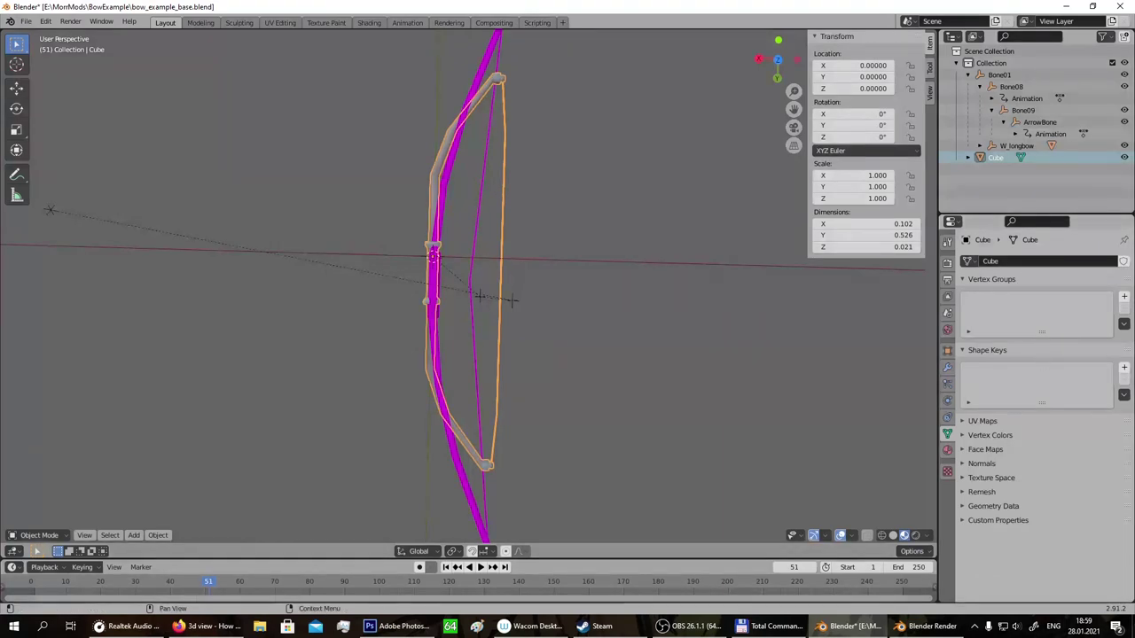
click(1124, 367)
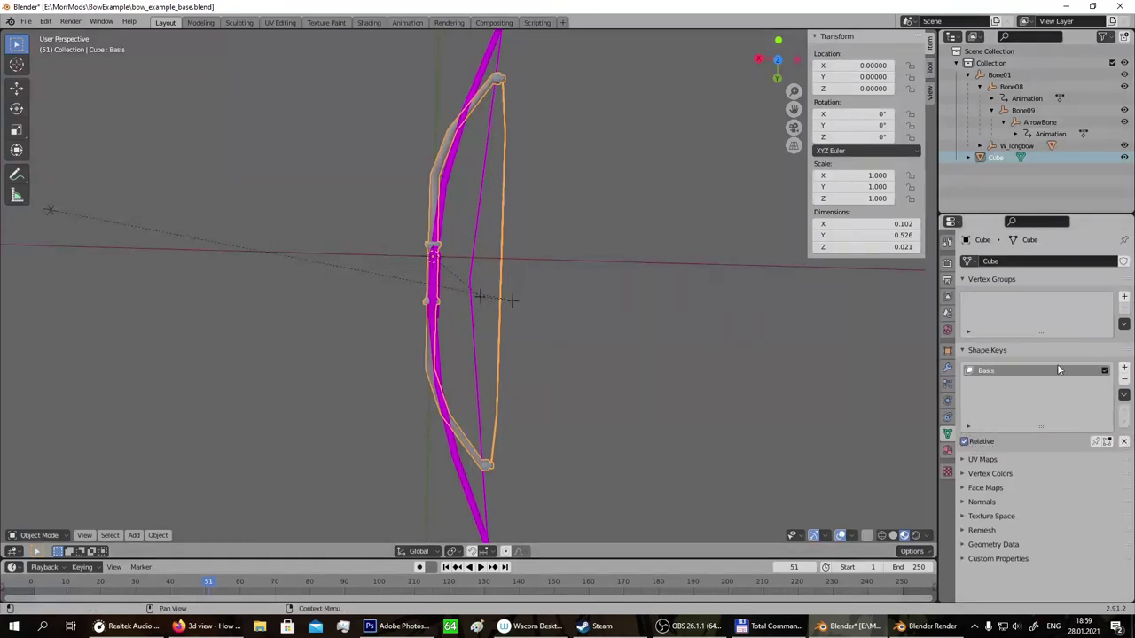
click(1125, 367)
click(1008, 384)
click(1008, 392)
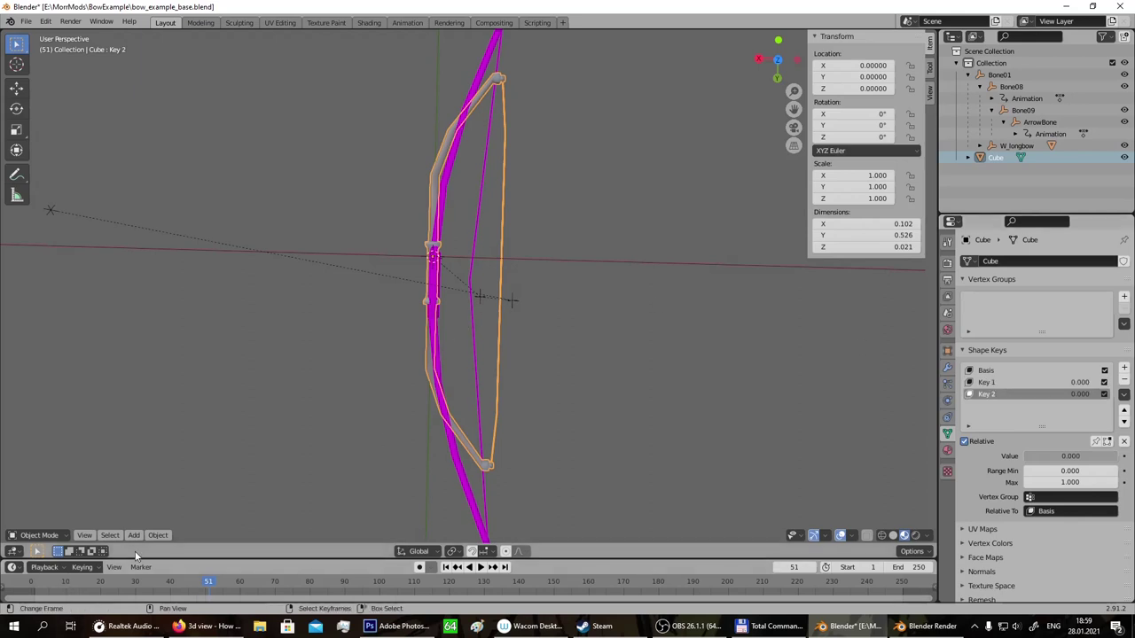
Prepare the custom bow's Key 1 for vertex editing at frame 44, with shape keys applied in Edit Mode.
click(1024, 383)
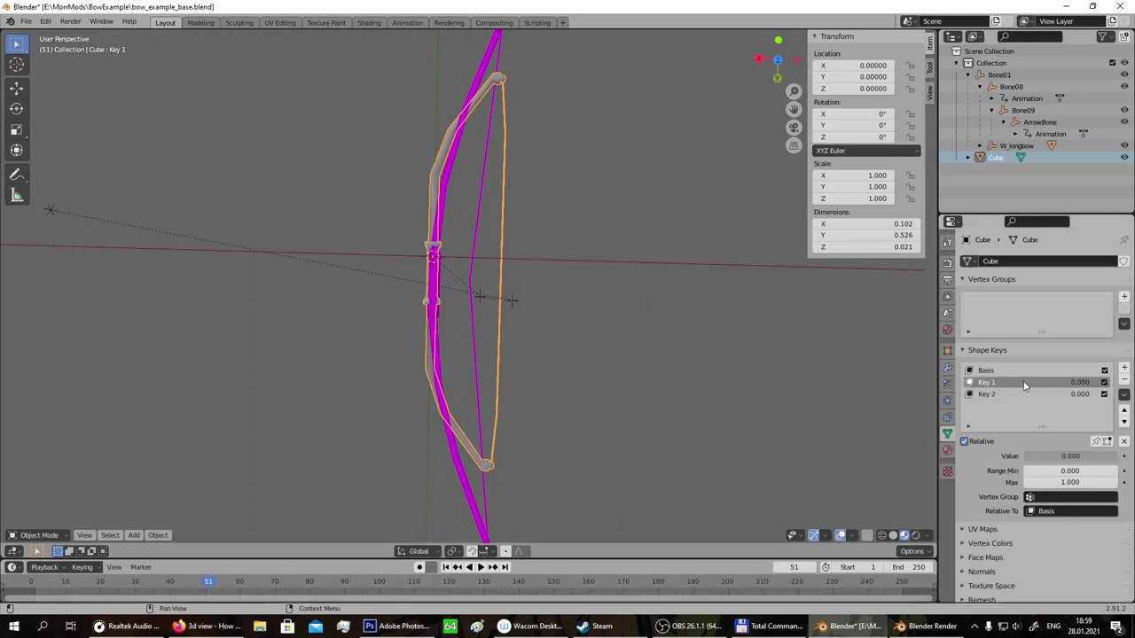
click(1105, 446)
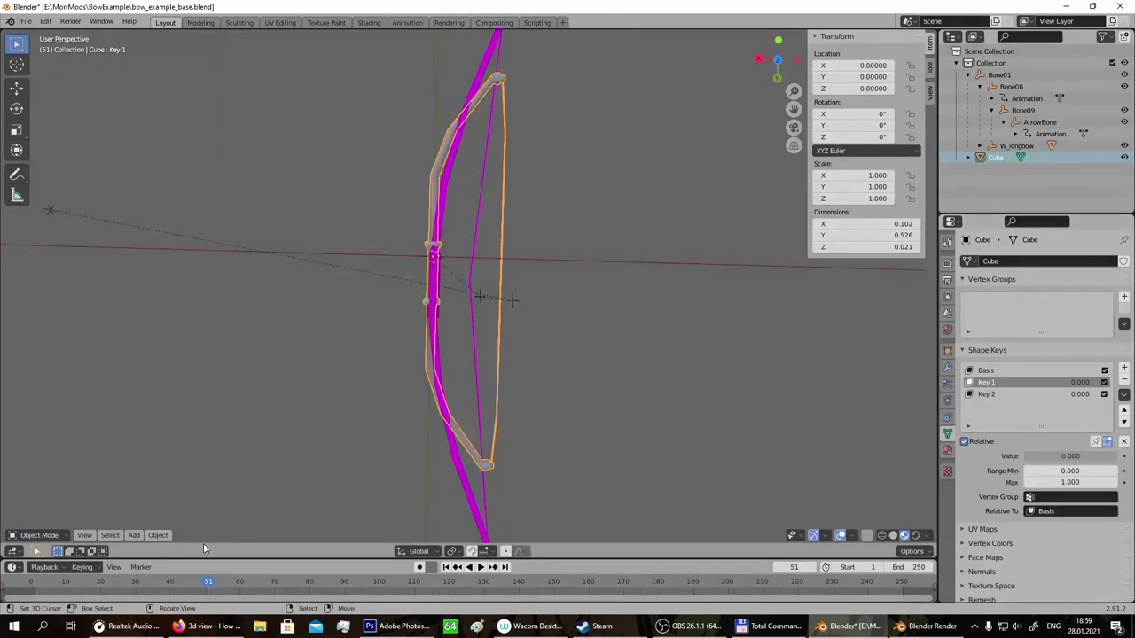
mouse_move(213, 580)
mouse_down()
mouse_move(170, 573)
mouse_move(198, 574)
mouse_move(184, 569)
mouse_up()
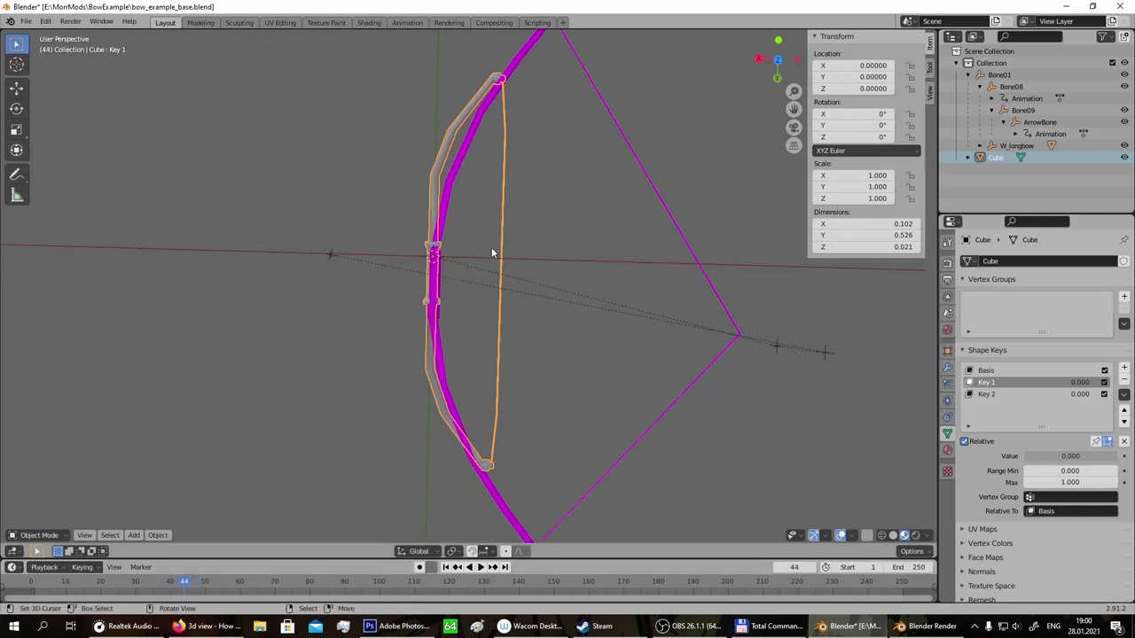
key(Tab)
key(Tab)
key(Tab)
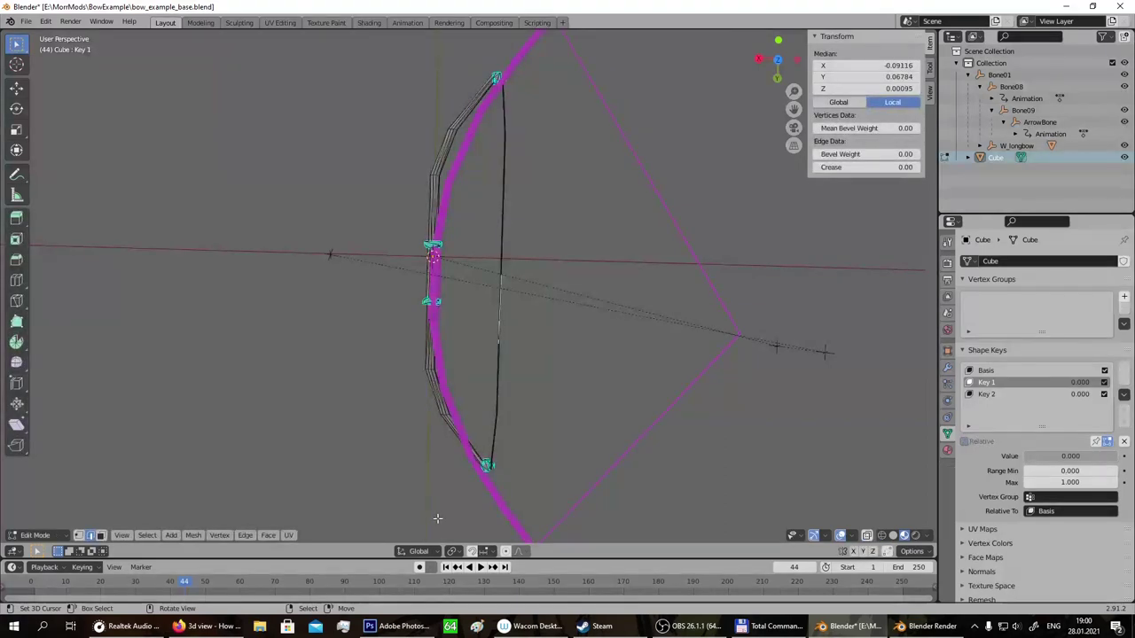
click(79, 536)
Select the custom bow's whole bowstring and both limb tips, using wireframe shading to reach hidden vertices.
scroll(531, 292, up, 1)
scroll(521, 325, down, 1)
shift+middle_drag(573, 334, 409, 339)
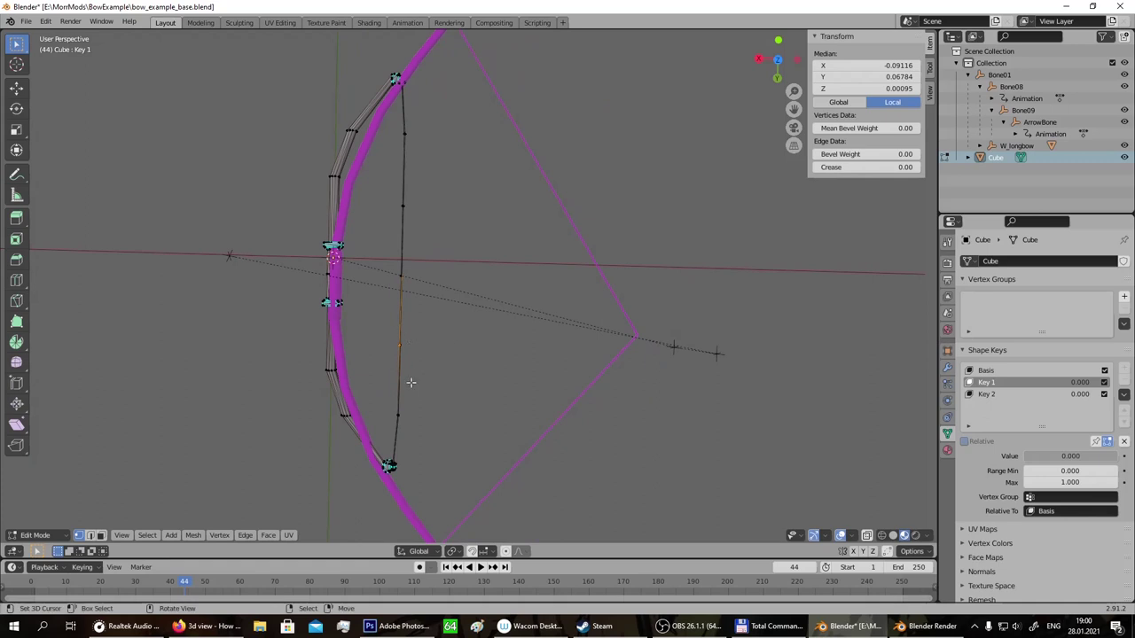
key(c)
mouse_move(408, 359)
mouse_down()
mouse_move(400, 152)
mouse_move(411, 329)
mouse_move(398, 287)
mouse_move(398, 375)
mouse_up()
key(Escape)
key(shift+z)
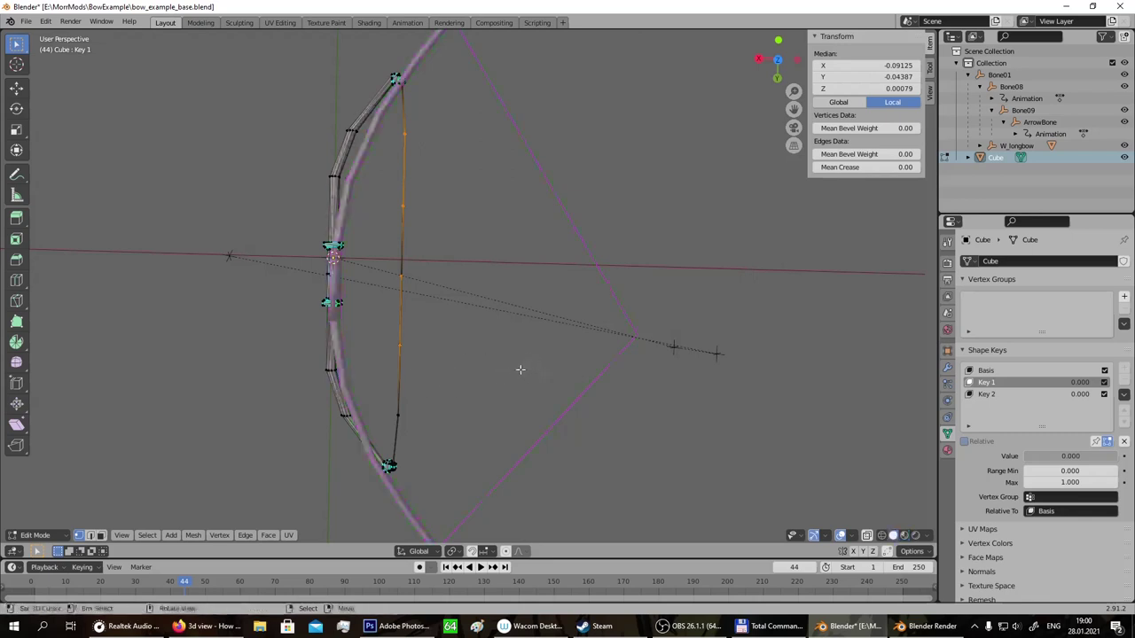
key(c)
mouse_move(405, 294)
mouse_down()
mouse_move(405, 136)
mouse_move(405, 368)
mouse_move(420, 97)
mouse_move(401, 77)
mouse_up()
drag(446, 413, 388, 470)
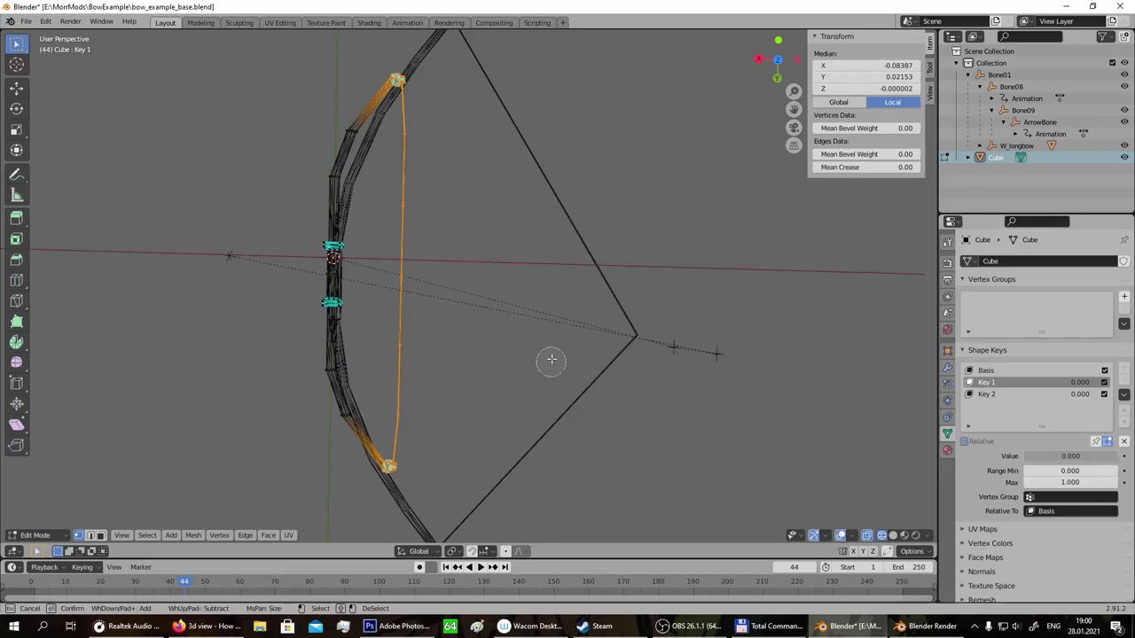
Set Key 1's value to 1.000 and move the selected bowstring and limb tips about -0.03 m along X.
middle_drag(536, 368, 496, 390)
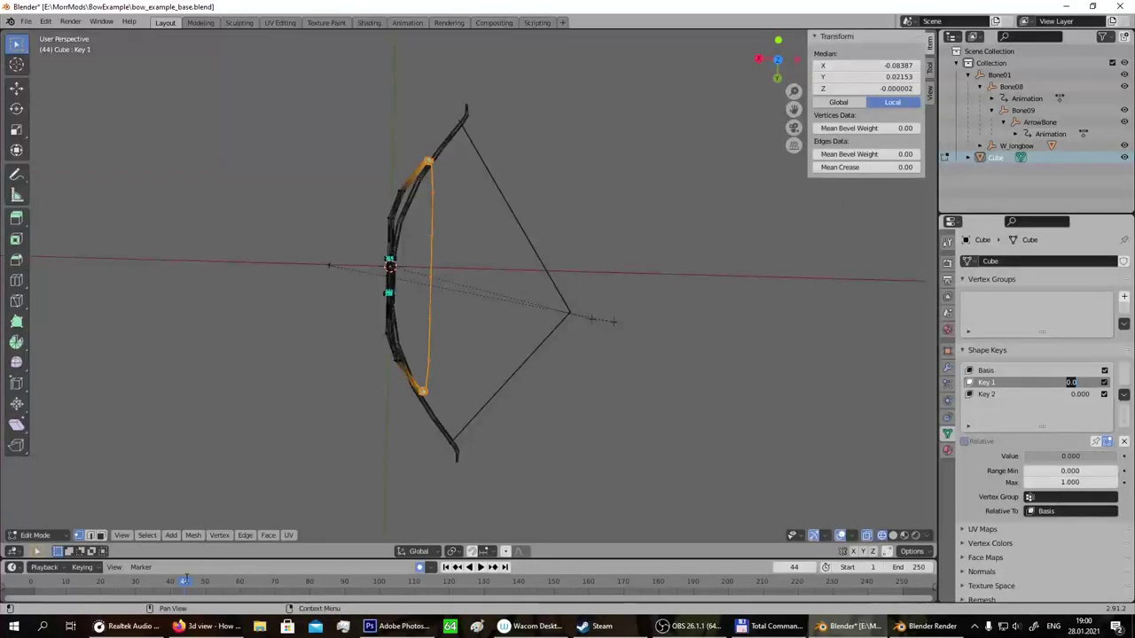
key(Return)
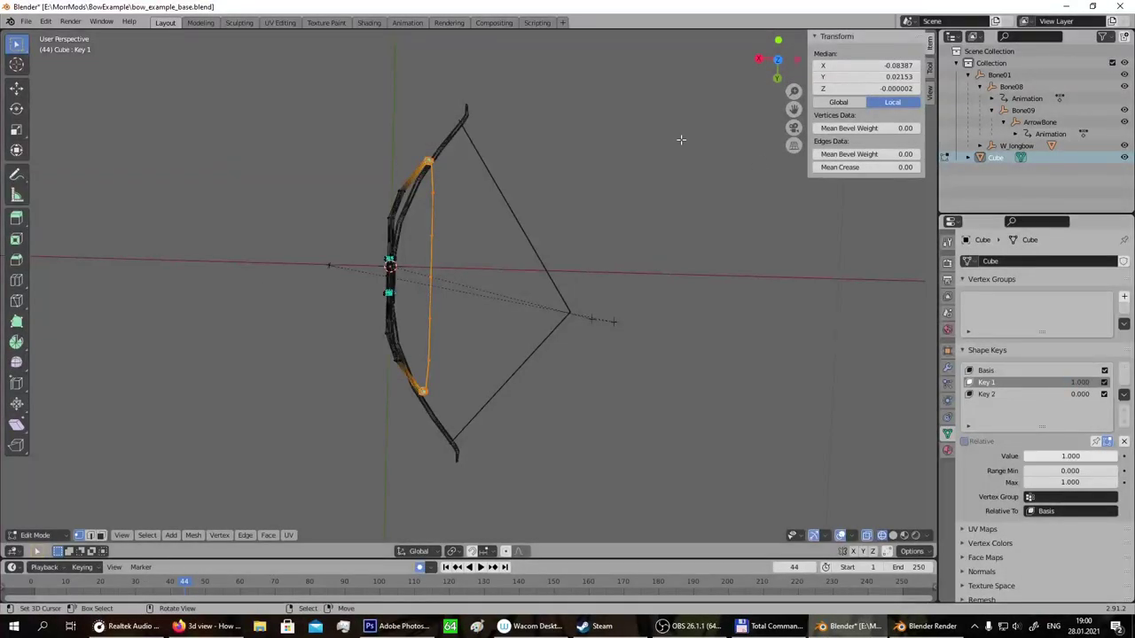
scroll(448, 251, up, 2)
scroll(434, 254, up, 1)
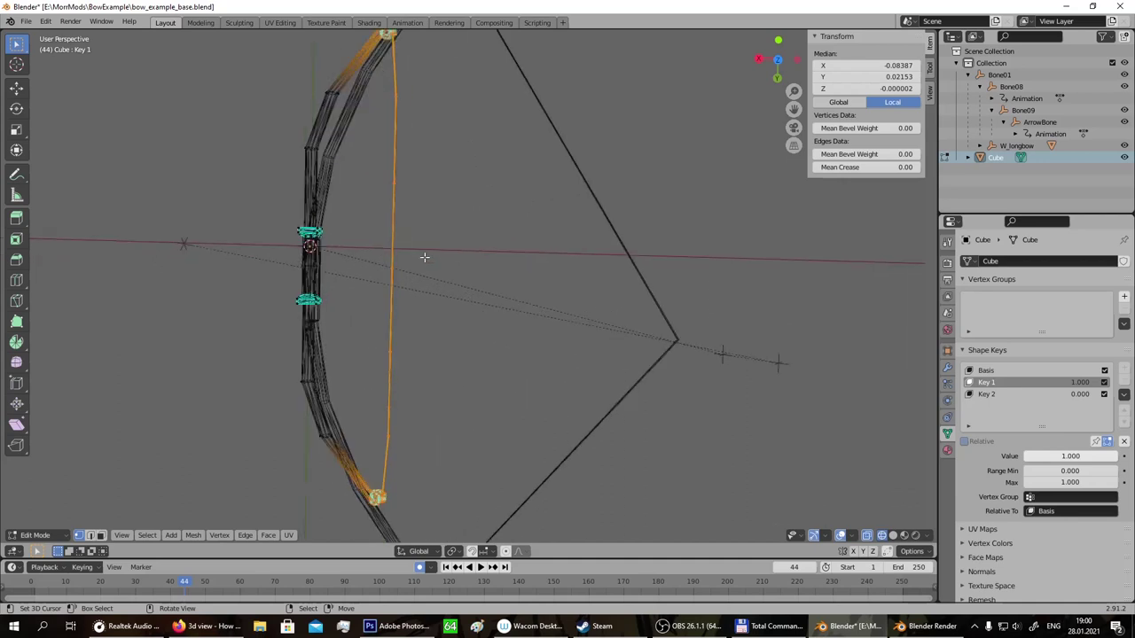
key(g)
key(x)
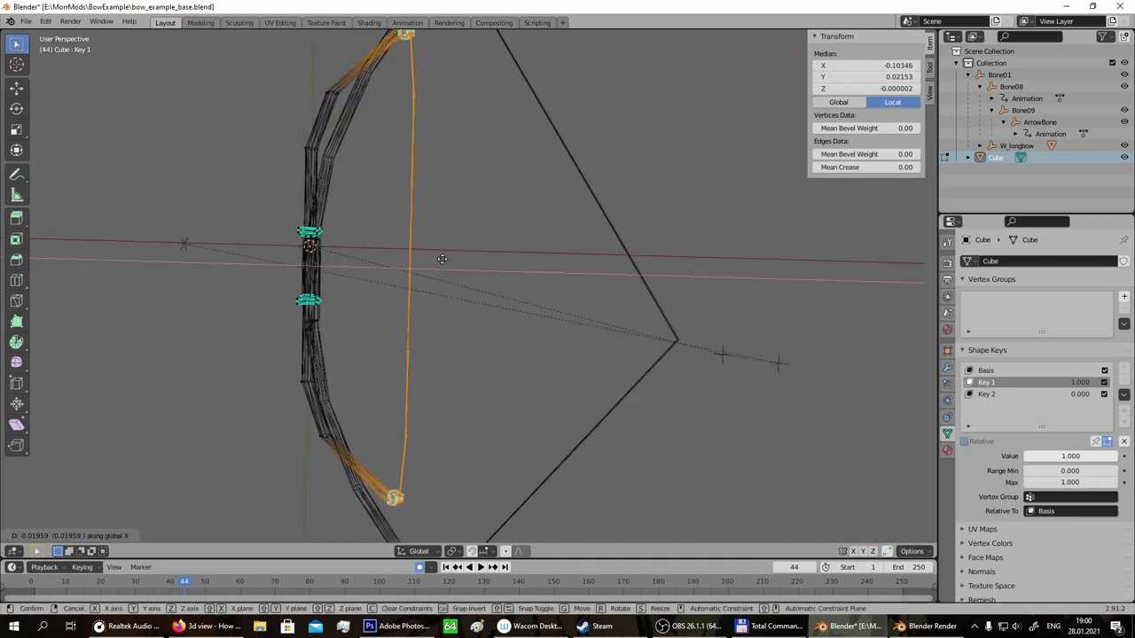
click(451, 259)
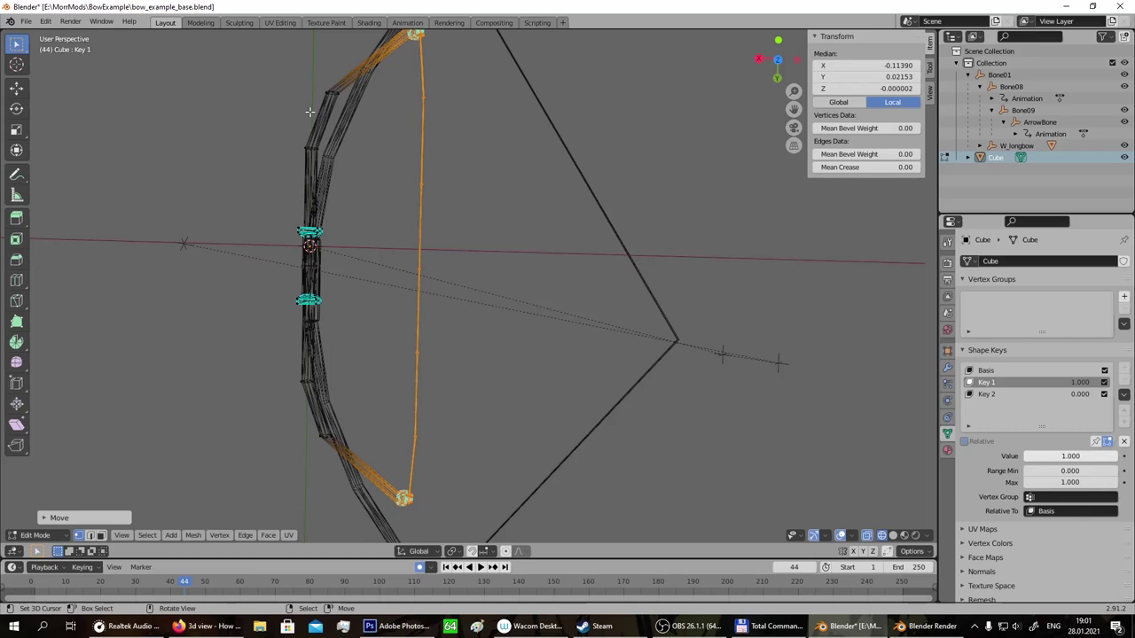
Select the outer bend vertices of both limbs and move them about -0.006 m along X.
key(alt+a)
key(c)
drag(311, 98, 344, 99)
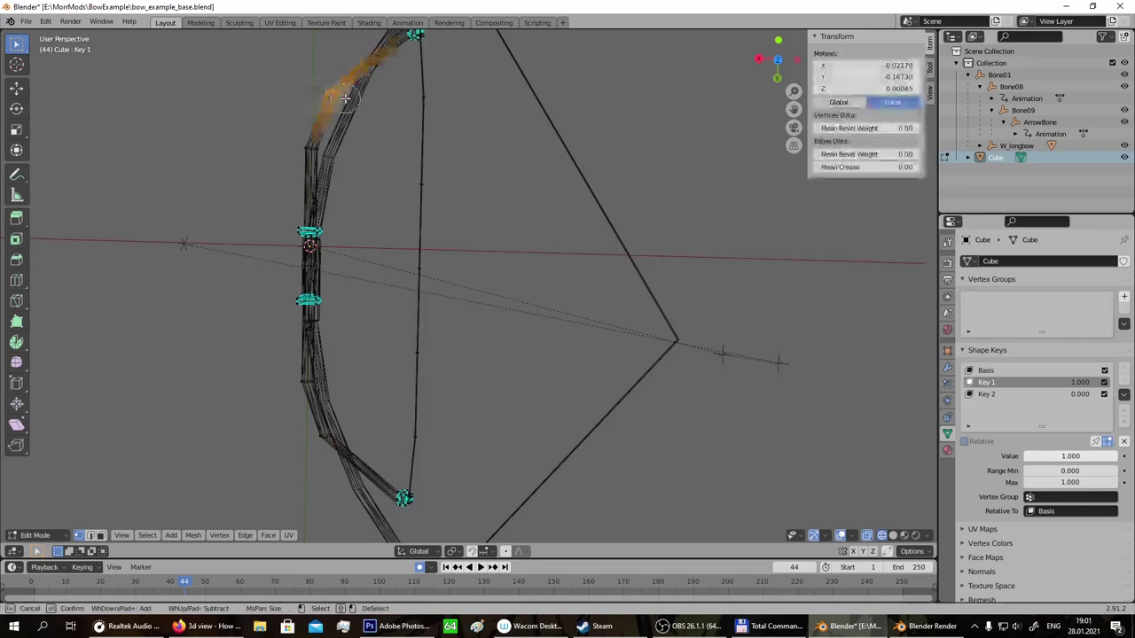
drag(296, 431, 324, 432)
key(Escape)
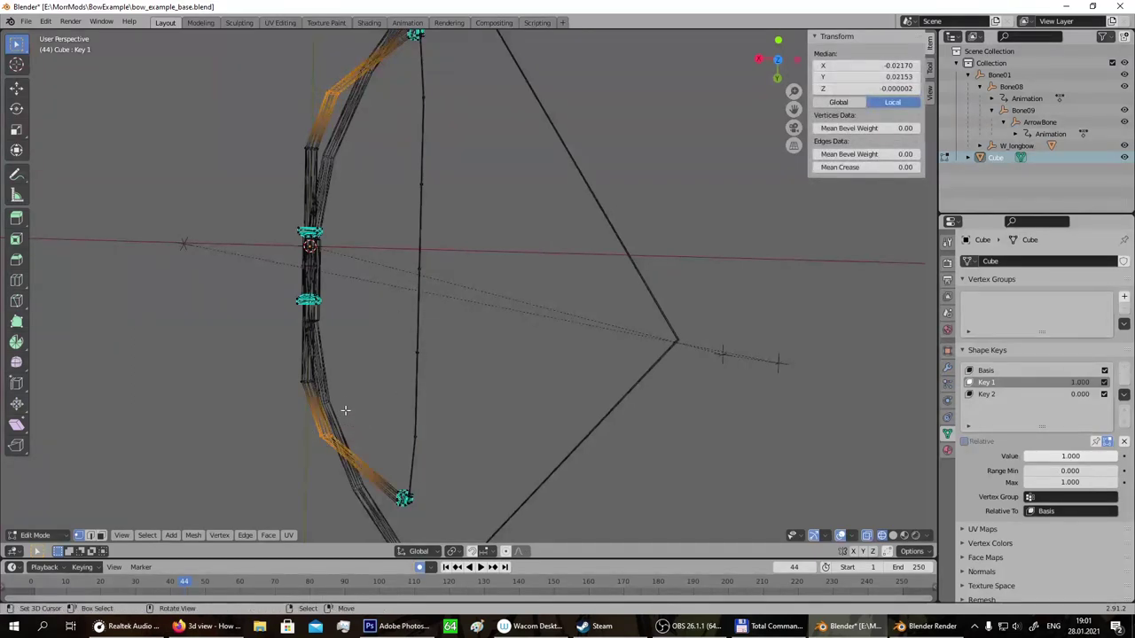
key(g)
key(x)
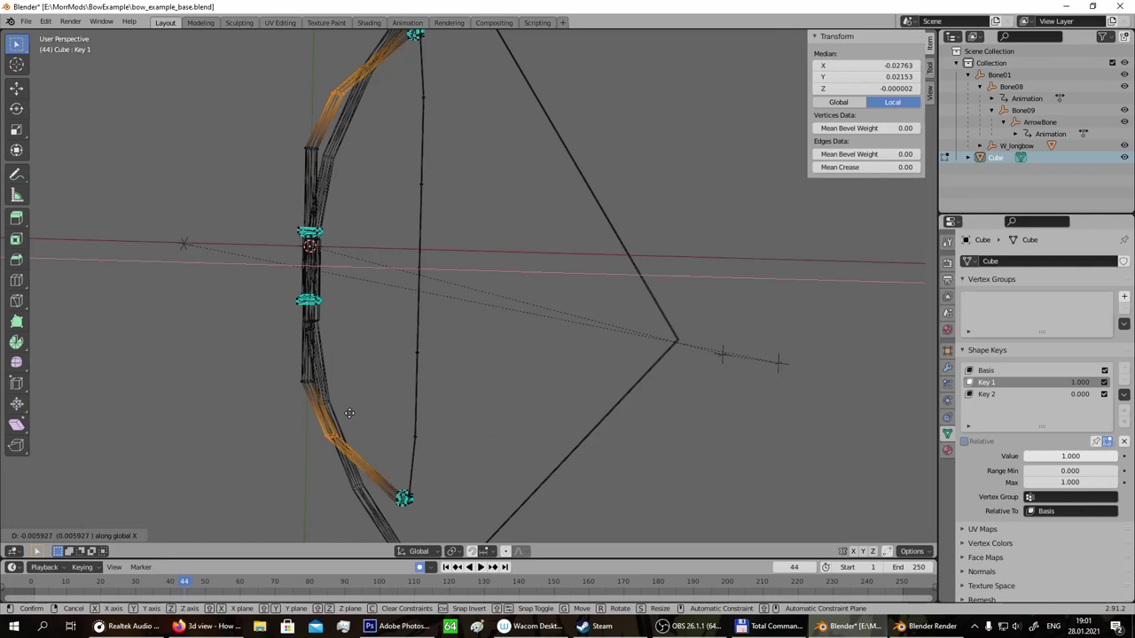
click(350, 414)
Select only the bowstring's middle vertices and pull them about -0.288 m along X towards the longbow's drawn string.
scroll(444, 249, down, 1)
scroll(442, 239, down, 1)
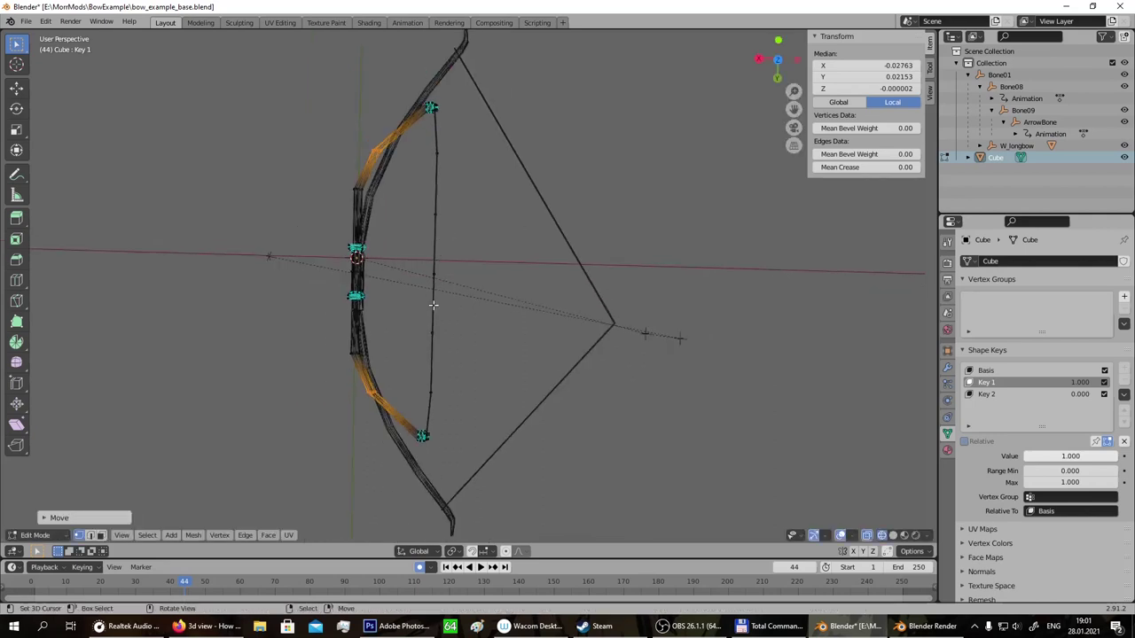
key(a)
key(a)
key(a)
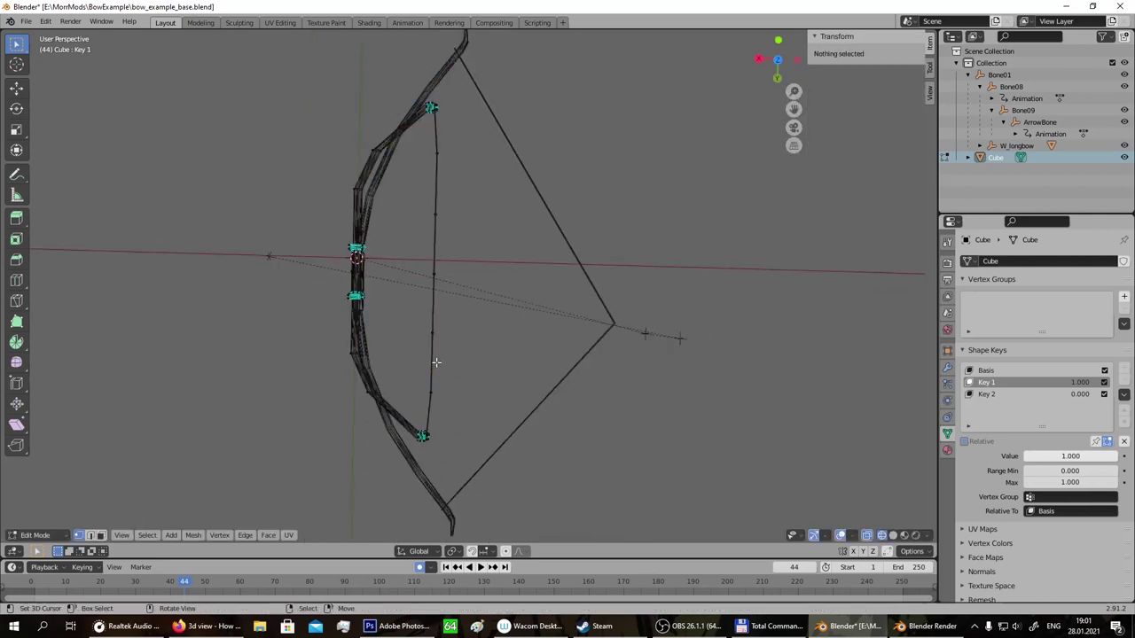
key(c)
drag(425, 271, 433, 293)
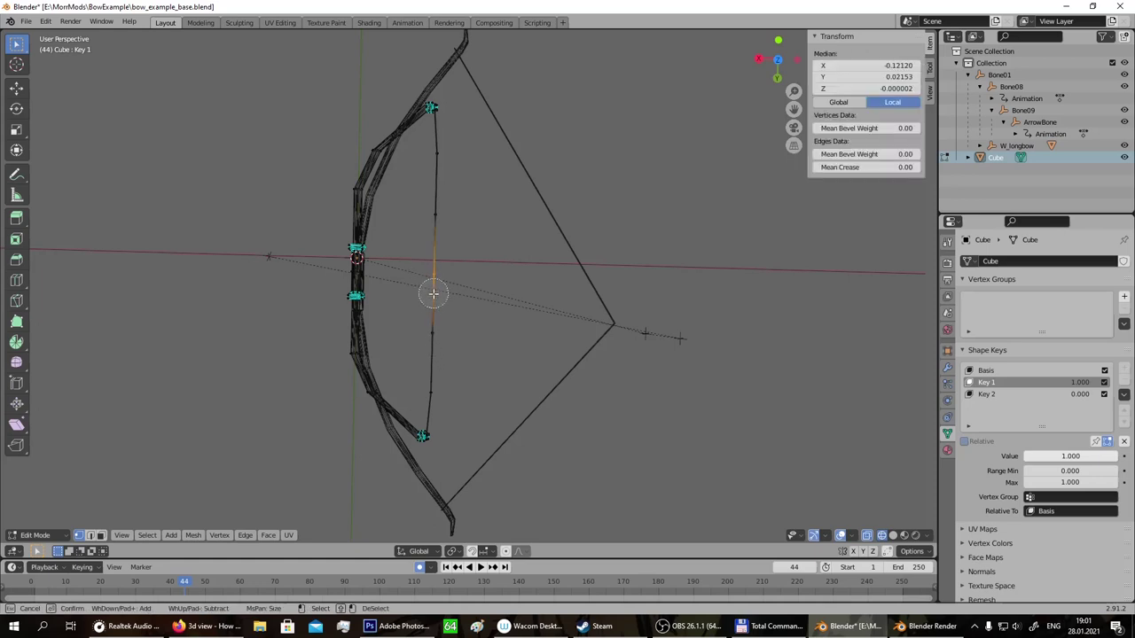
key(Escape)
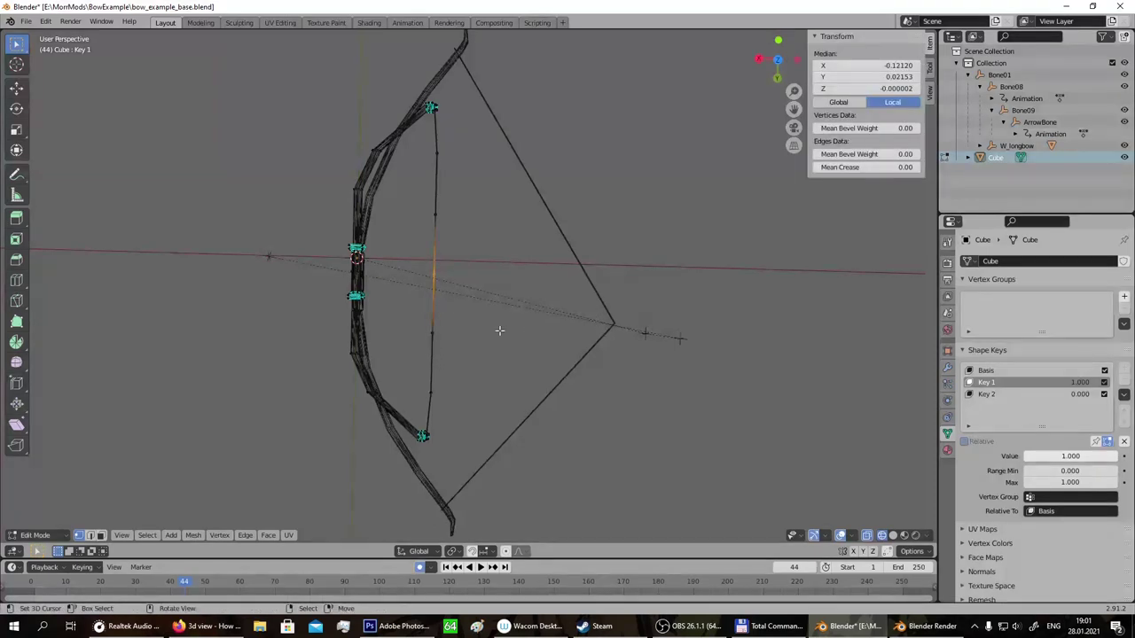
key(g)
key(x)
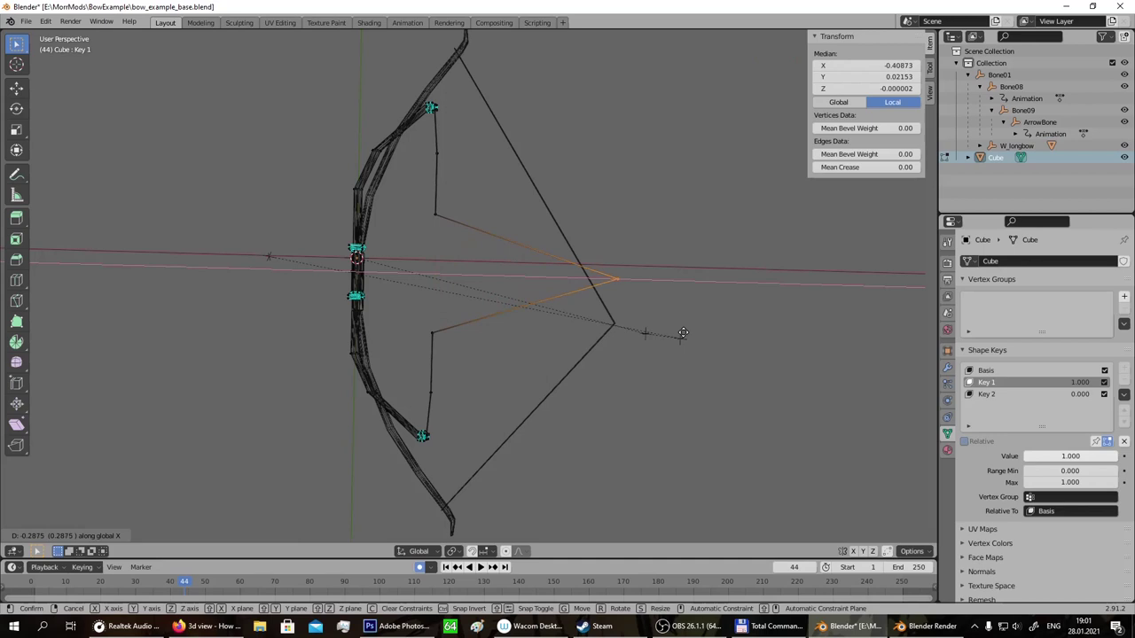
click(681, 334)
Align the bowstring's middle with the longbow's drawn string by moving it about 0.071 m along Y and 0.029 m along Z.
key(g)
key(z)
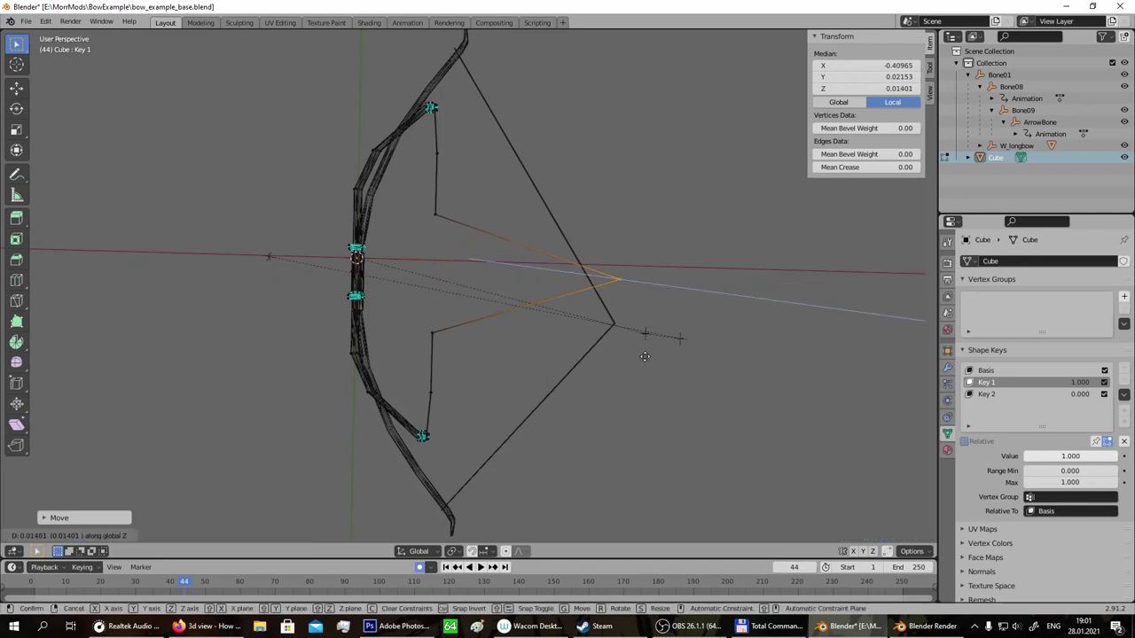
key(y)
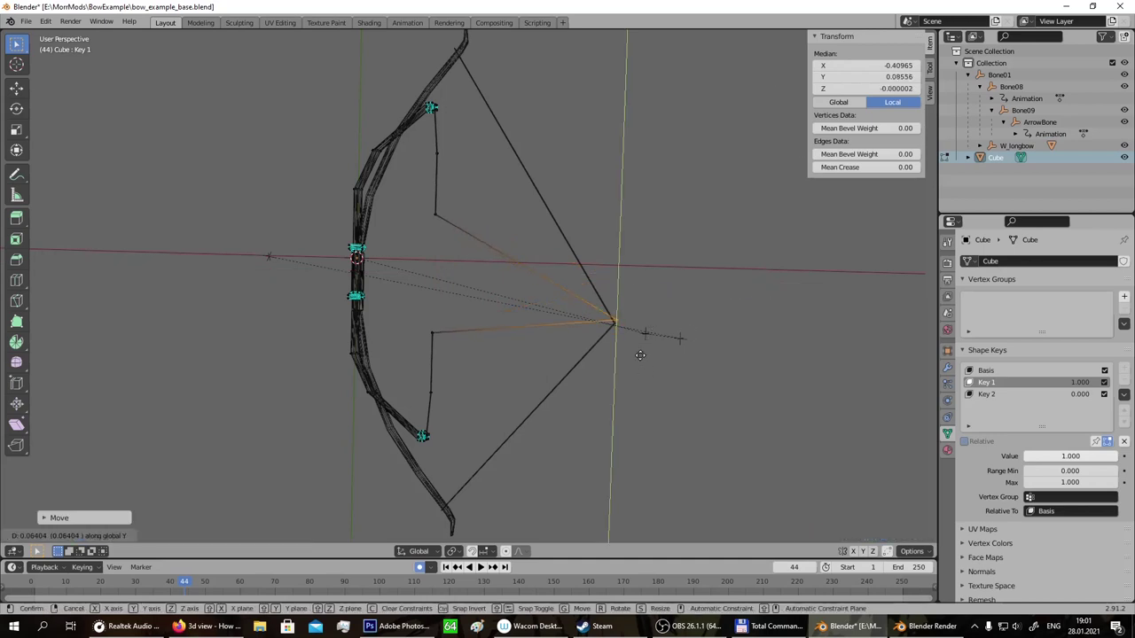
click(638, 360)
middle_drag(638, 360, 665, 293)
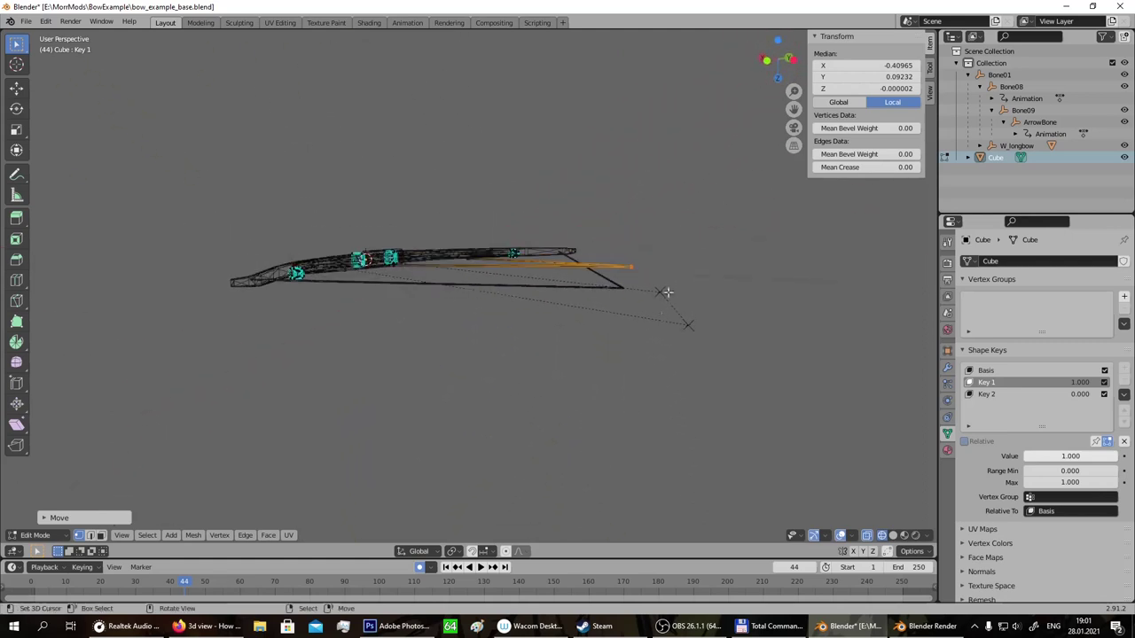
key(g)
key(z)
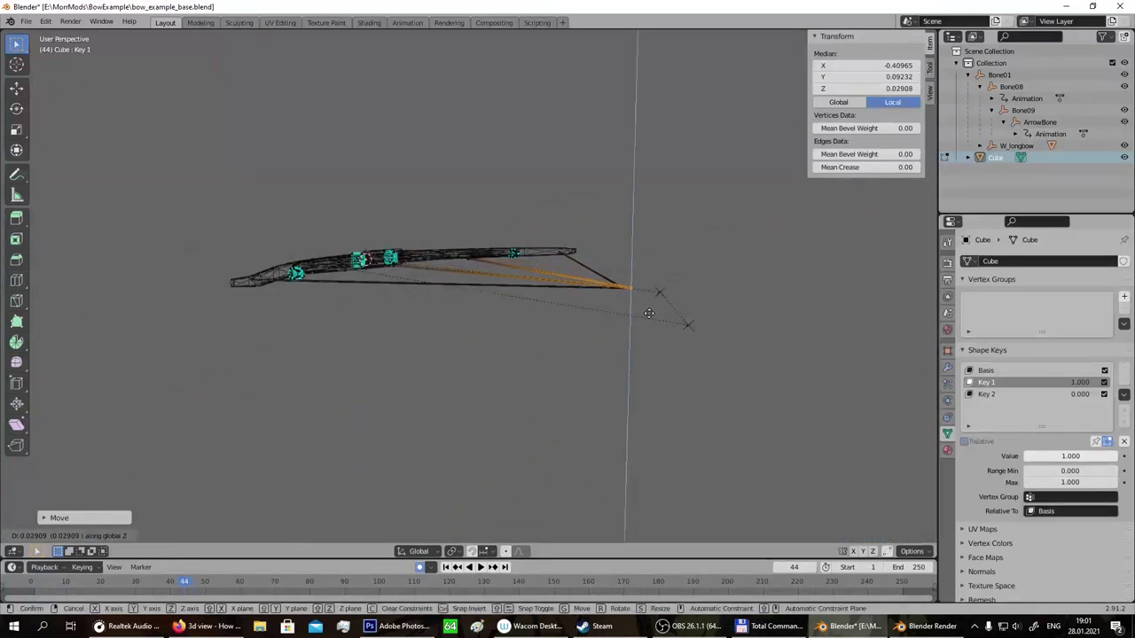
click(649, 313)
Select the two string points adjacent to the pulled middle and move them about -0.161 m along X and 0.047 m along Y.
middle_drag(598, 329, 601, 205)
click(433, 247)
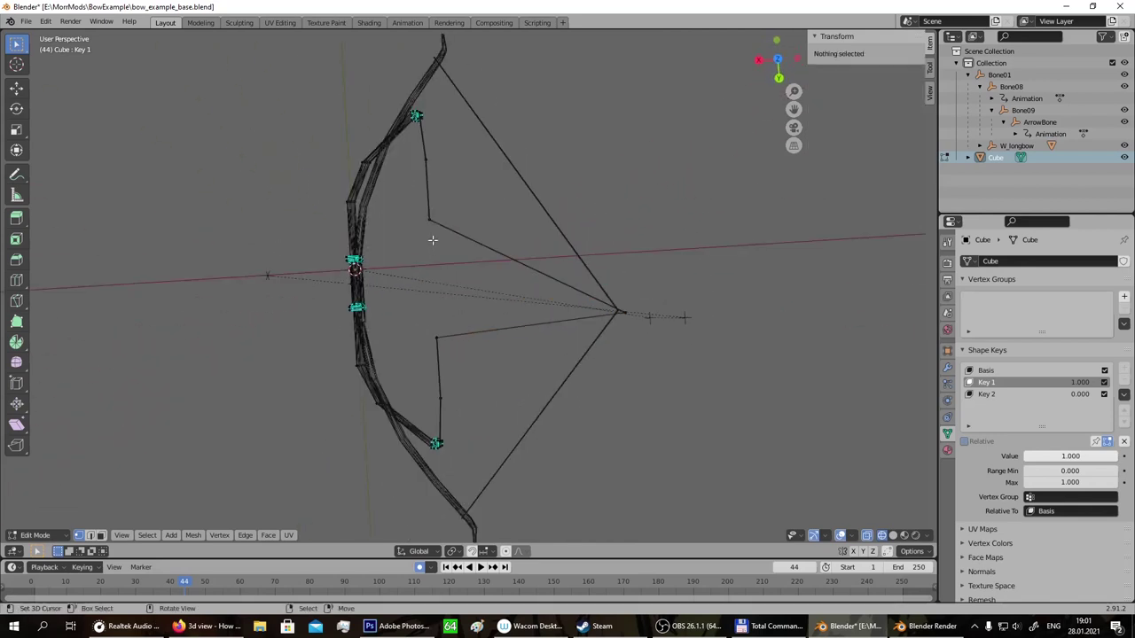
key(c)
drag(431, 232, 447, 332)
right_click(501, 396)
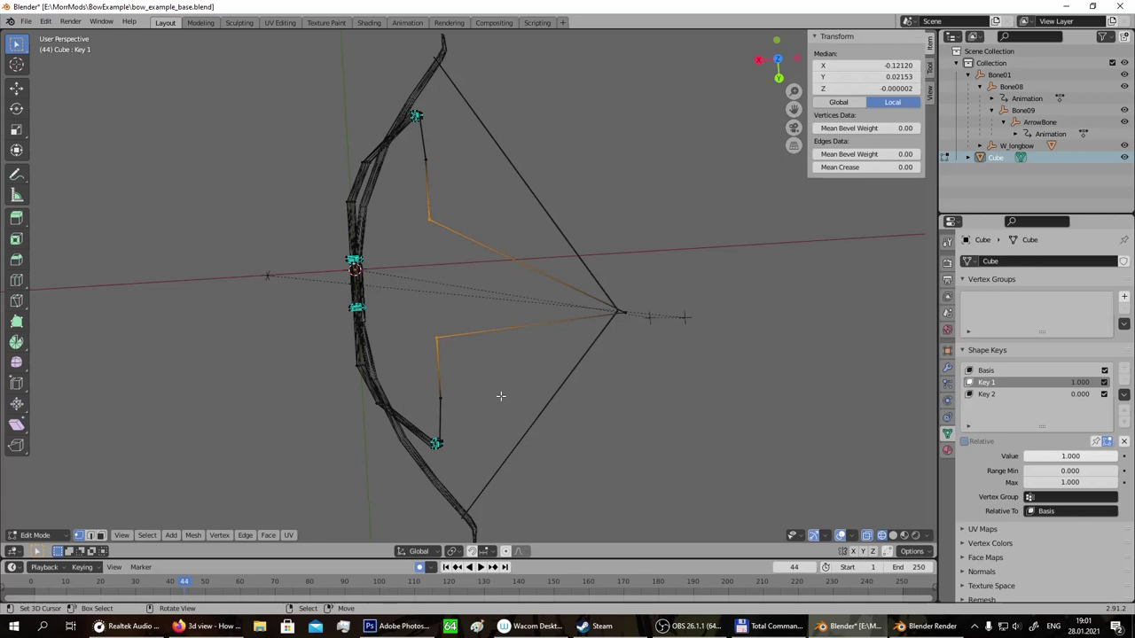
key(g)
key(y)
key(x)
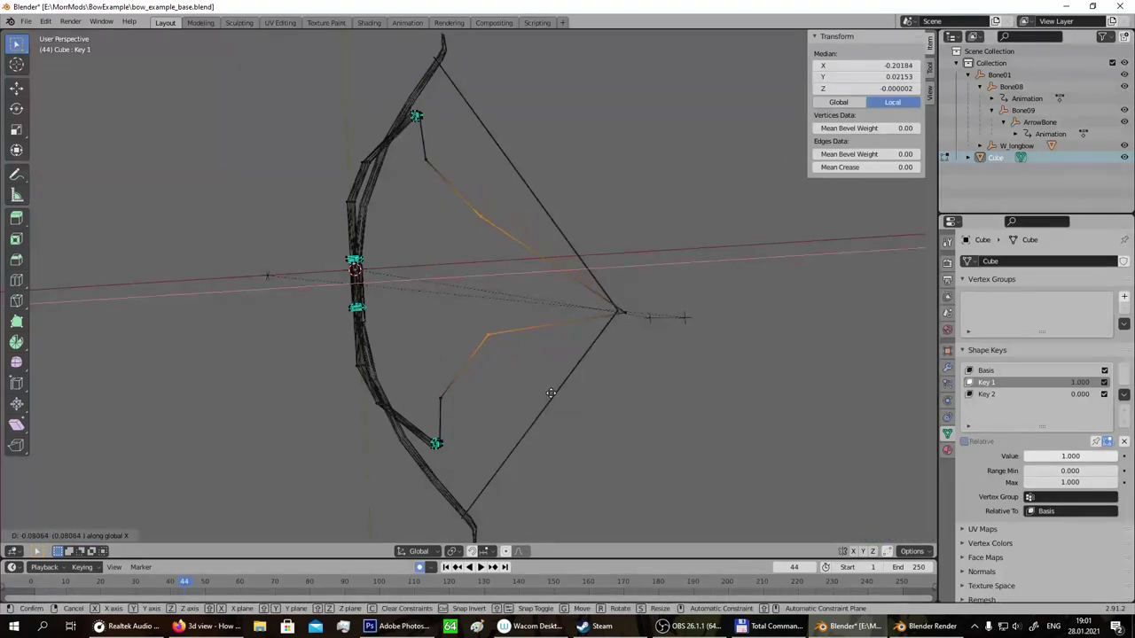
click(604, 398)
key(g)
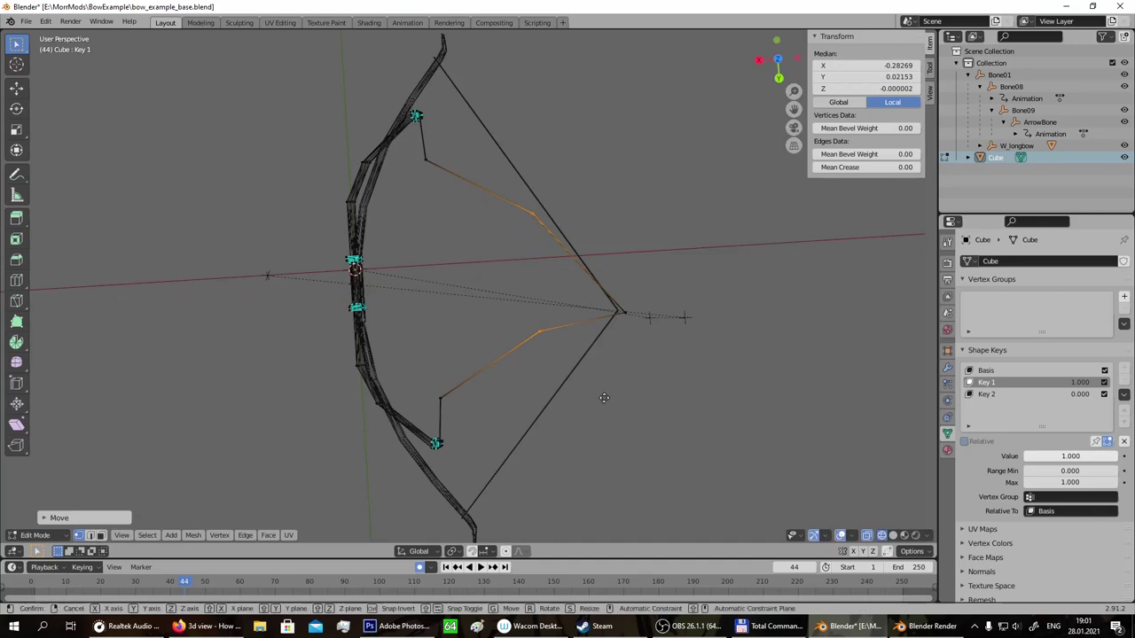
key(y)
click(607, 428)
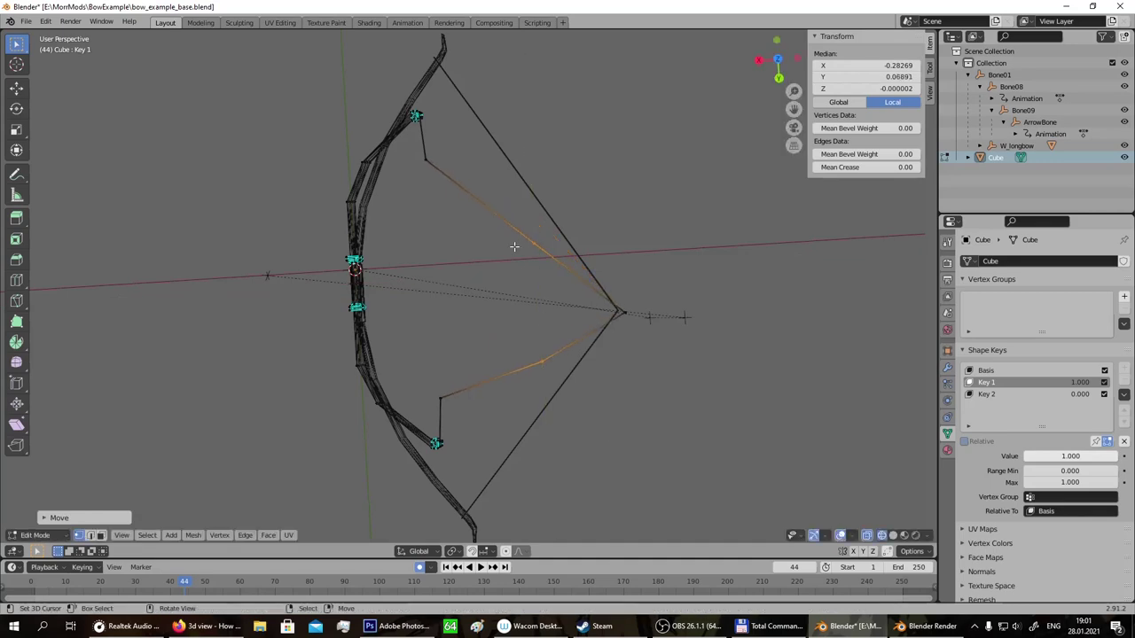
Raise the two string points adjacent to the pulled middle about 0.017 m along Z.
scroll(567, 283, up, 3)
middle_drag(700, 341, 656, 436)
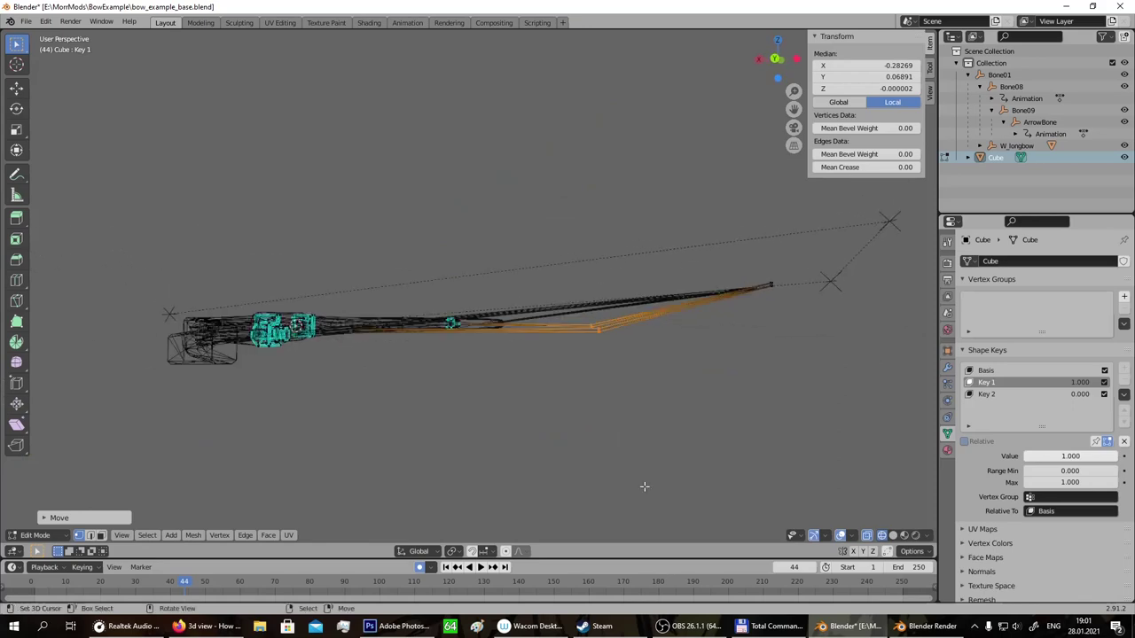
key(g)
key(z)
click(636, 467)
Add the two outer bowstring points near the limb tips to the current selection of string points.
middle_drag(603, 313, 514, 211)
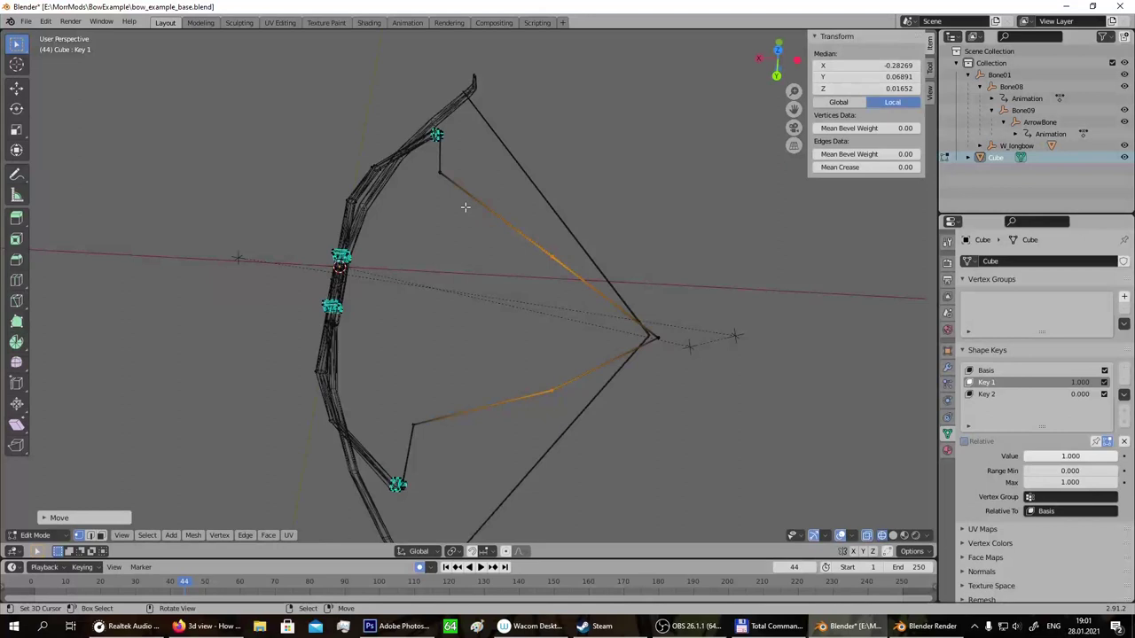
key(c)
click(441, 177)
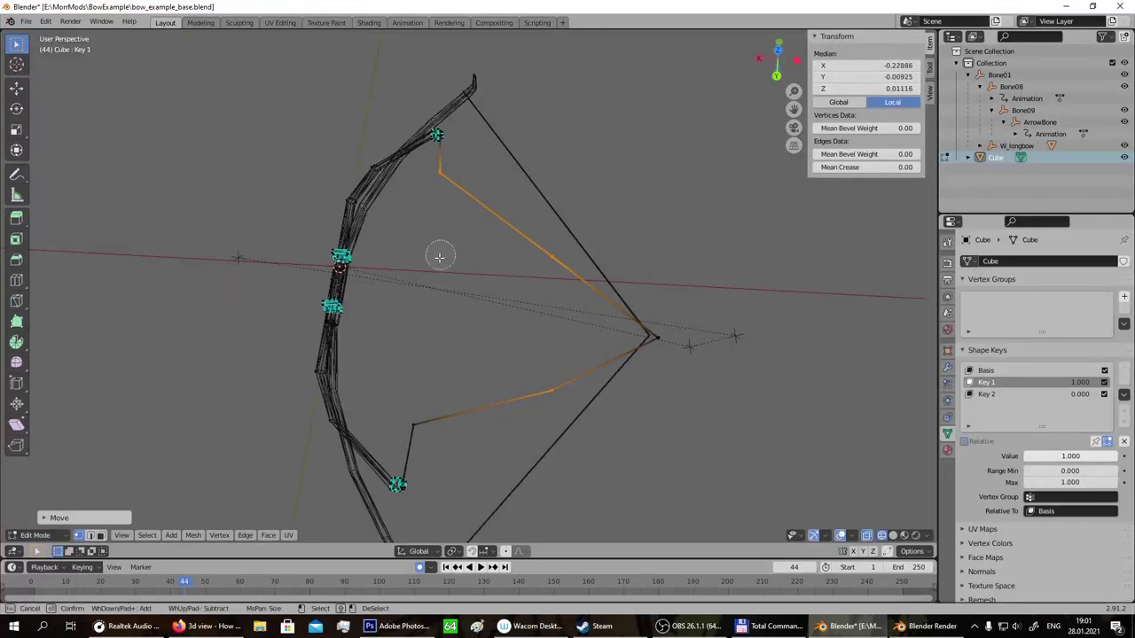
click(413, 414)
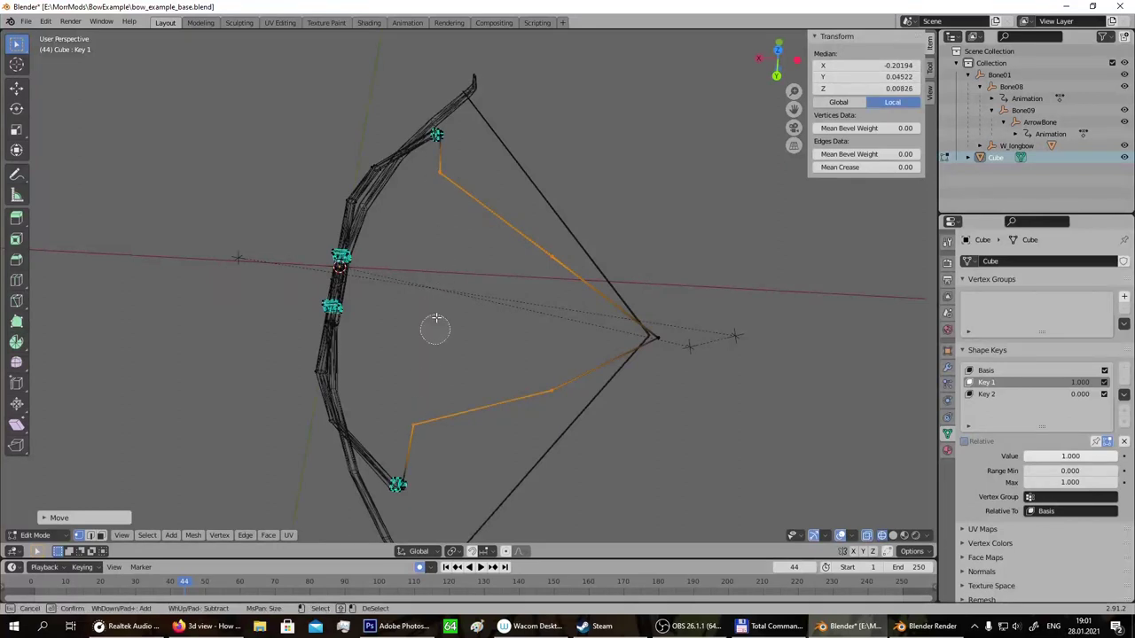
right_click(439, 295)
key(g)
key(x)
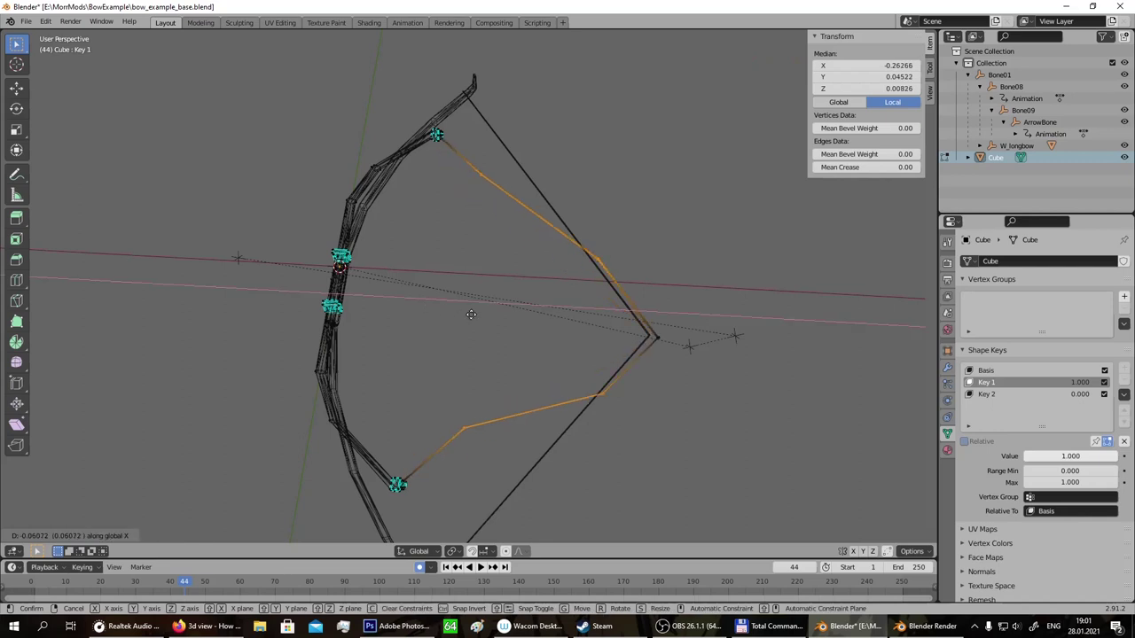
right_click(468, 312)
Deselect the two inner string points and move the two outer ones about -0.051 m along X.
key(c)
middle_drag(548, 249, 549, 424)
right_click(542, 429)
key(g)
key(x)
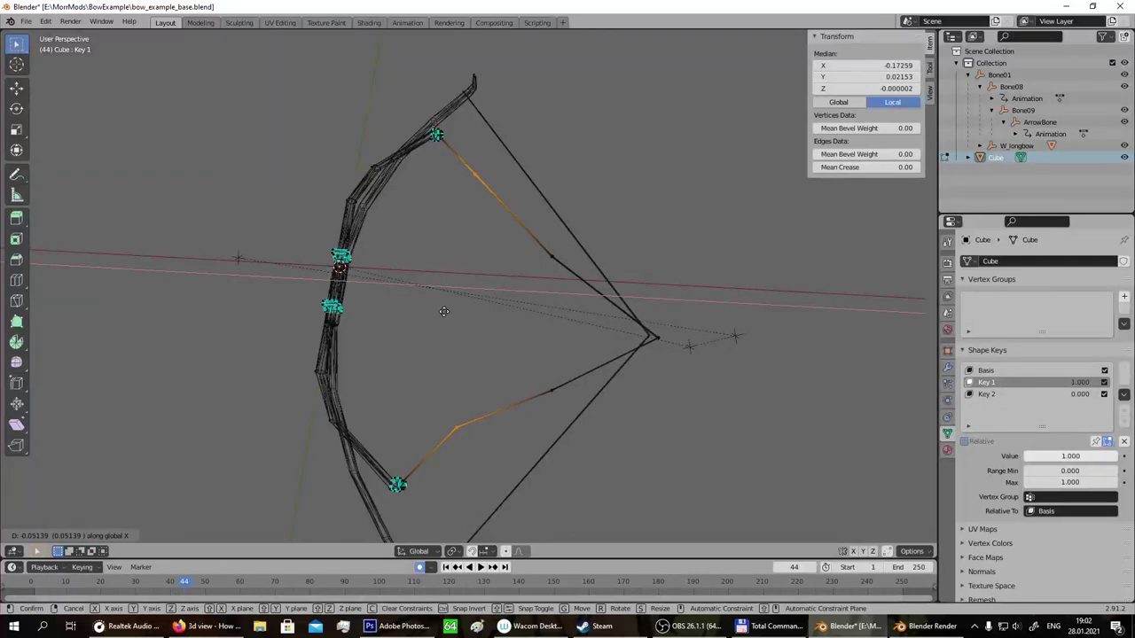
click(444, 338)
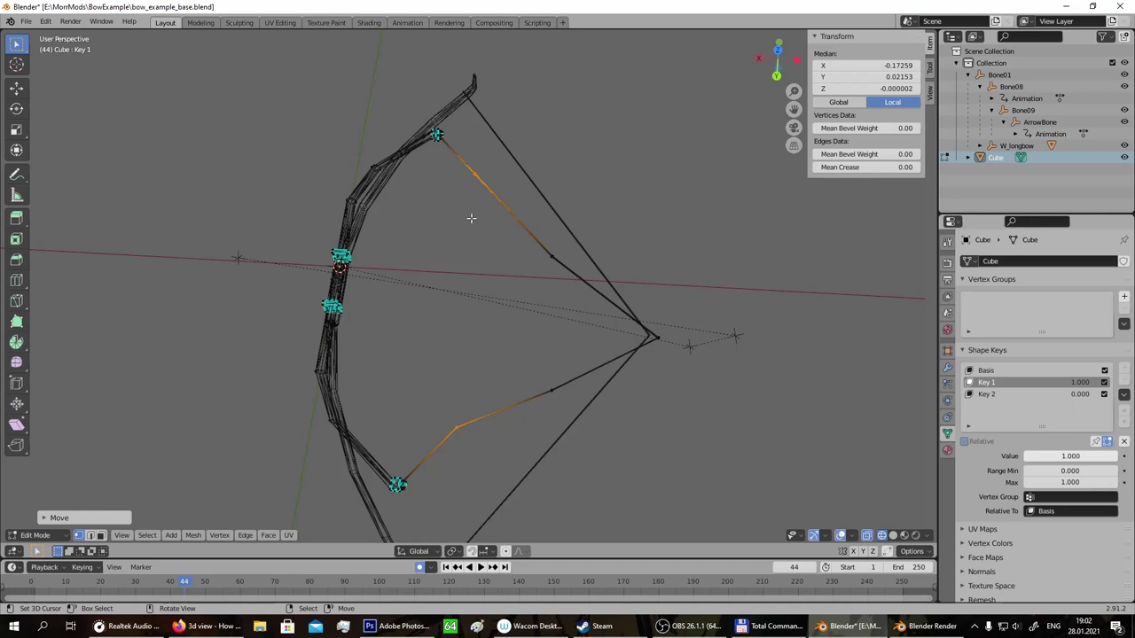
Keep only the lower outer string point selected and move it about 0.028 m along Y.
shift+click(472, 179)
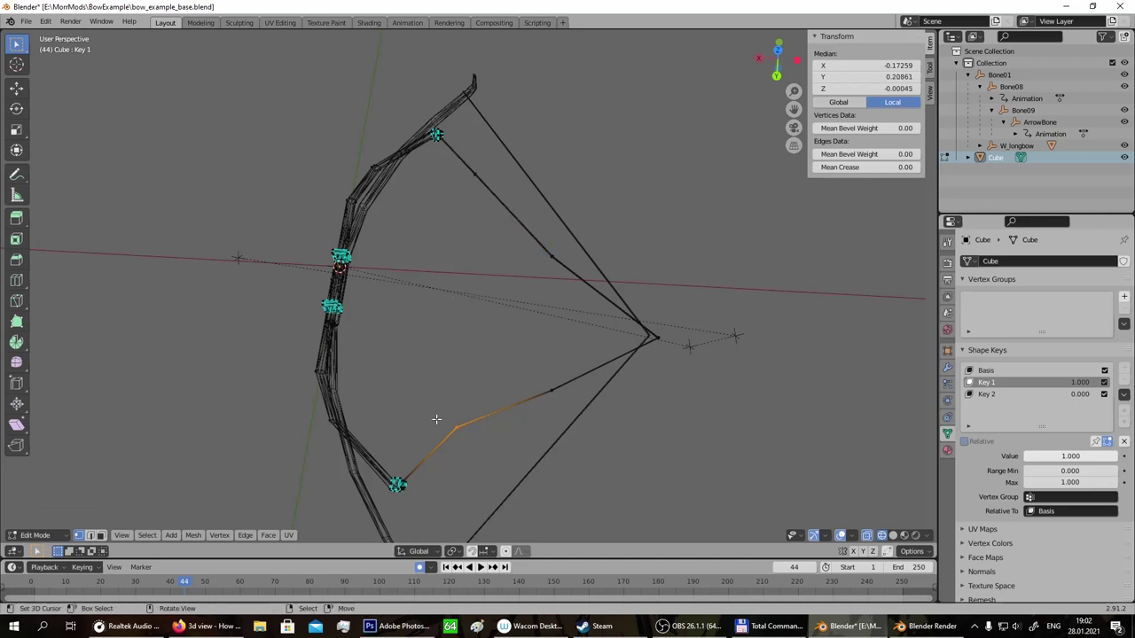
key(g)
key(y)
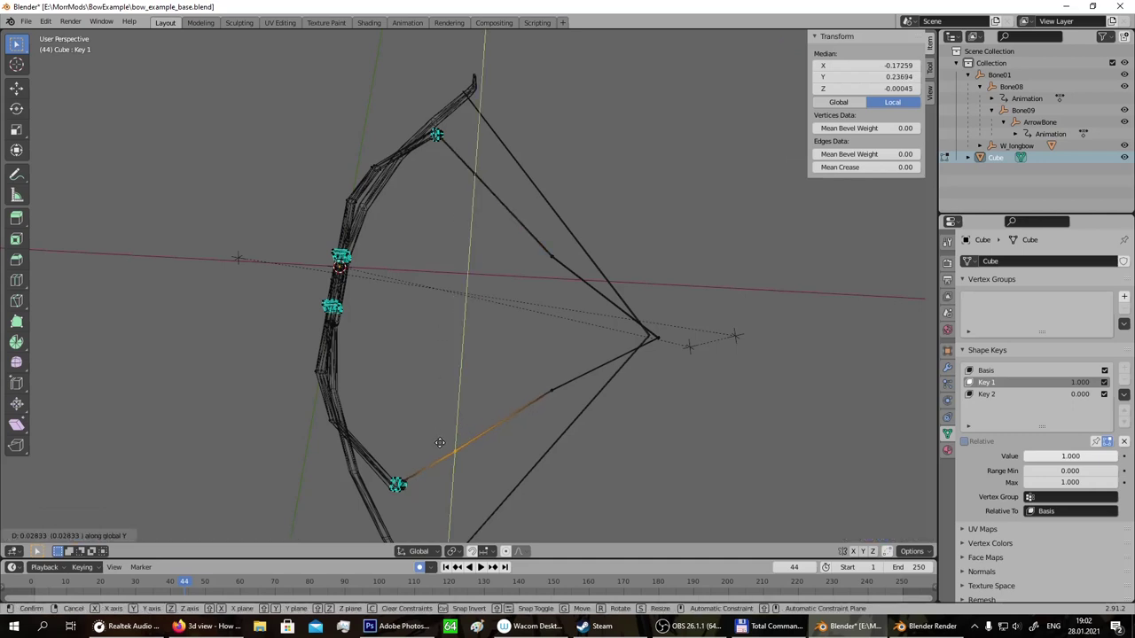
click(440, 442)
Select only the upper inner string point and move it about -0.015 m along Y to straighten the upper string.
click(550, 350)
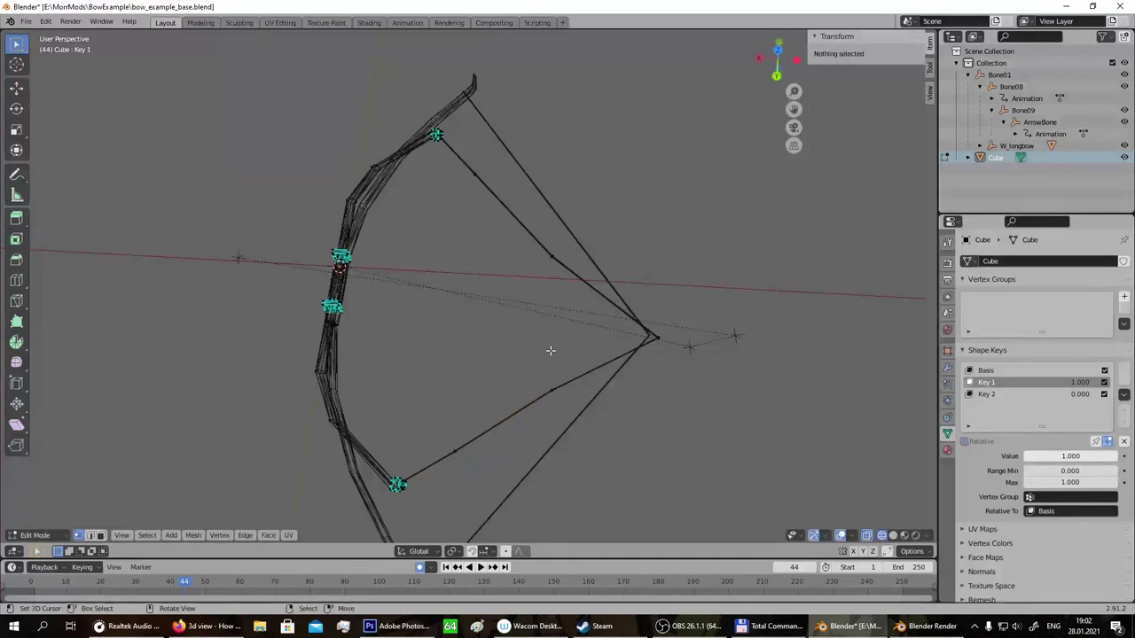
click(550, 257)
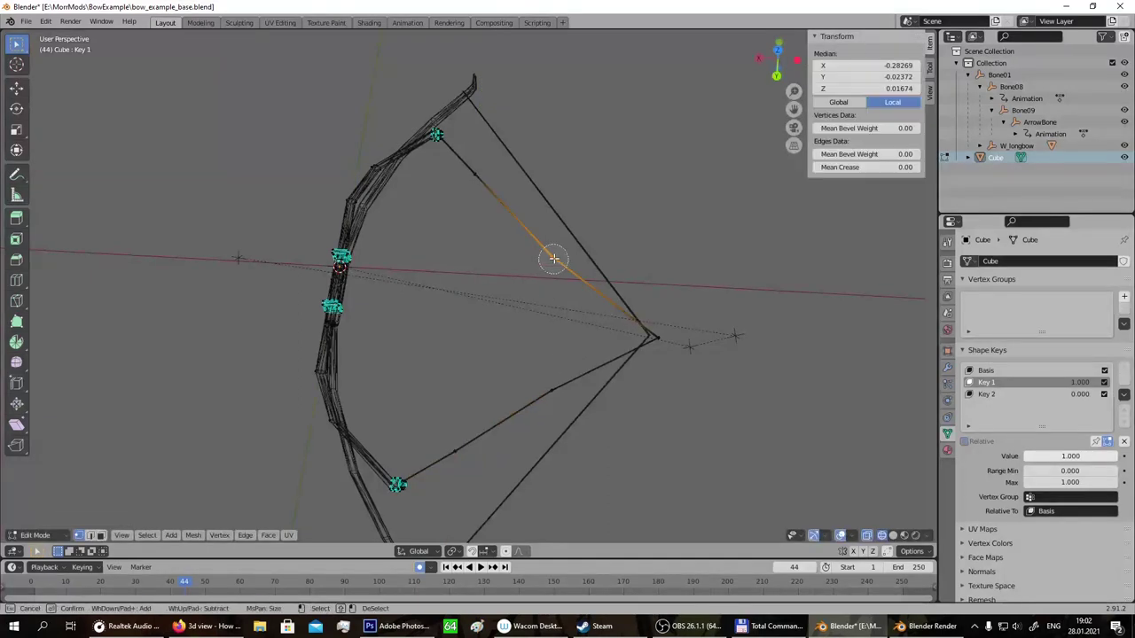
key(g)
key(y)
click(524, 342)
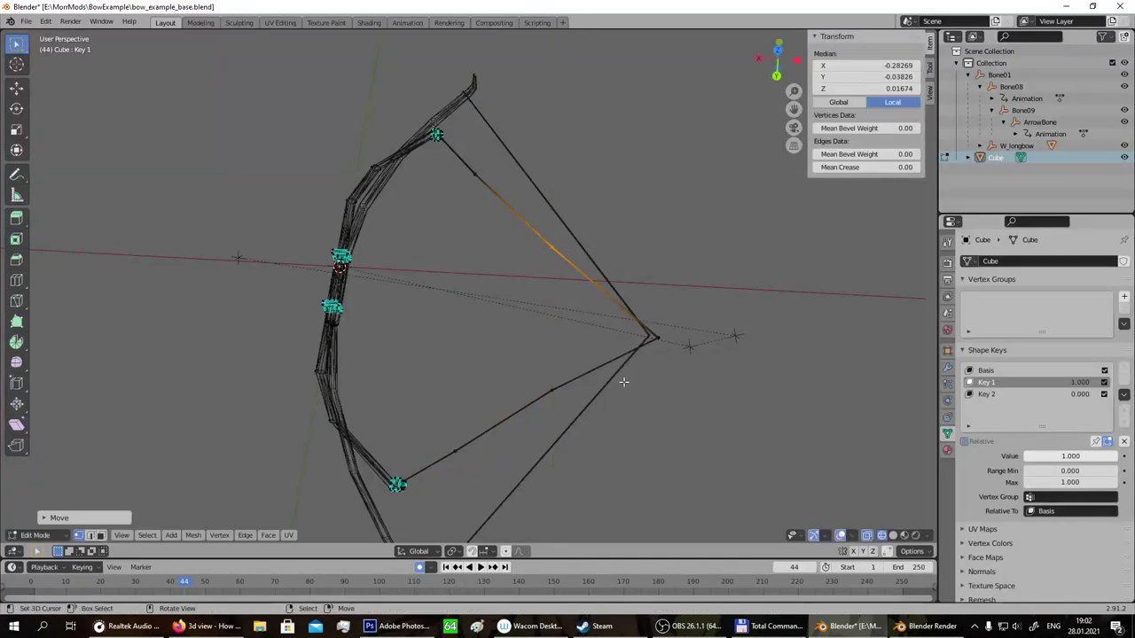
Select only the lower inner string point and move it about 0.012 m along Y to straighten the lower string.
key(alt+a)
key(c)
click(550, 391)
right_click(535, 353)
key(g)
key(y)
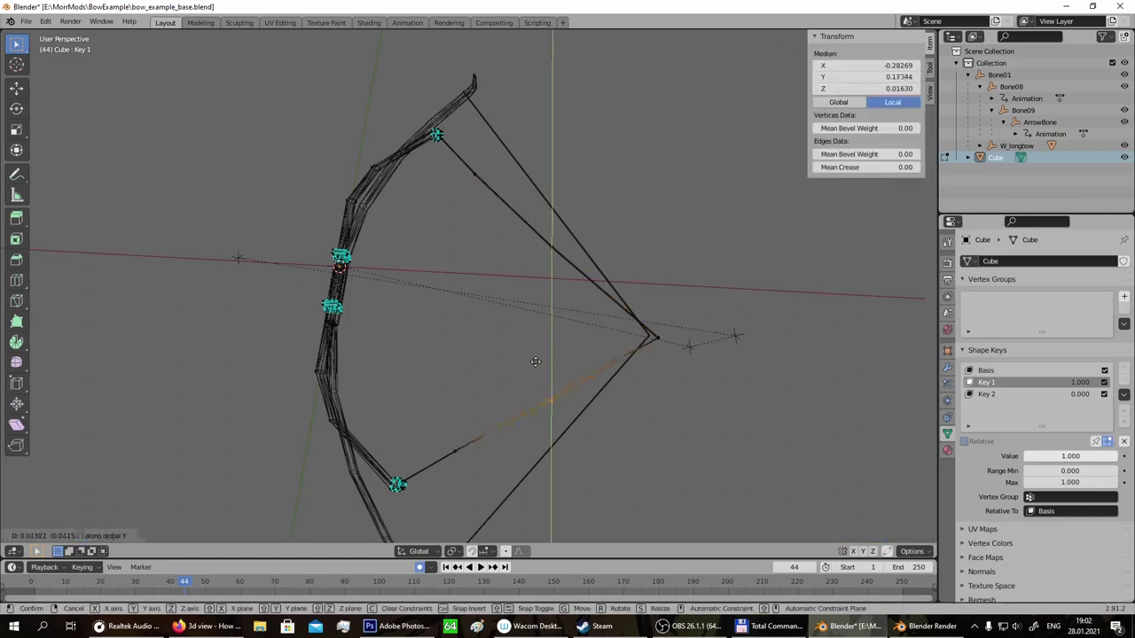
click(561, 430)
Select only the lower outer string point and nudge it about -0.0003 m along Y.
key(alt+a)
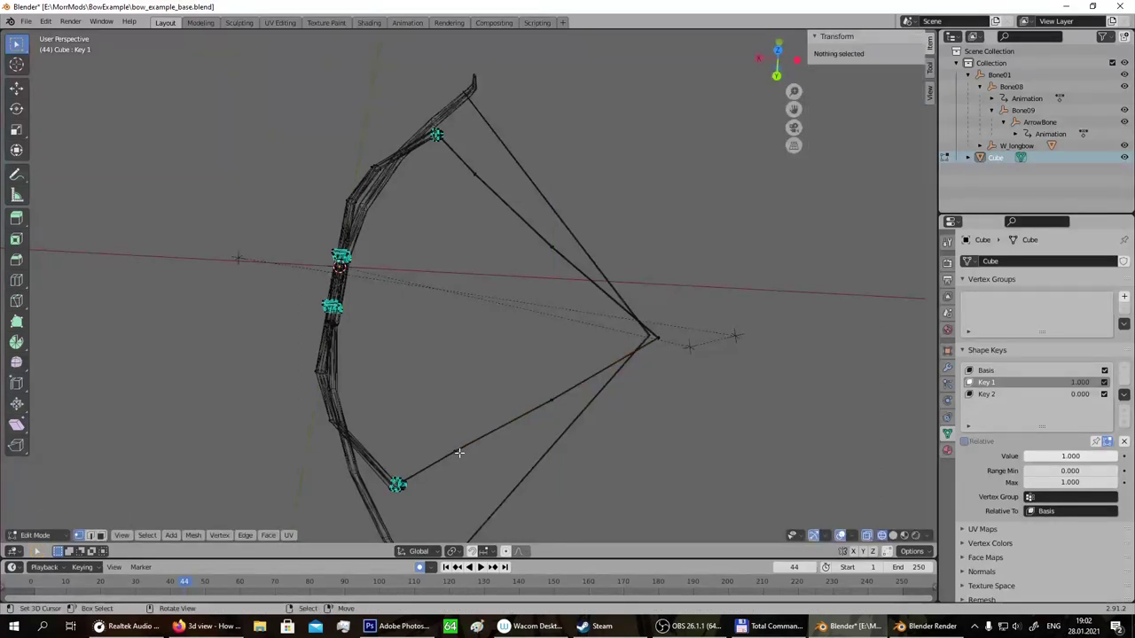
click(463, 455)
key(g)
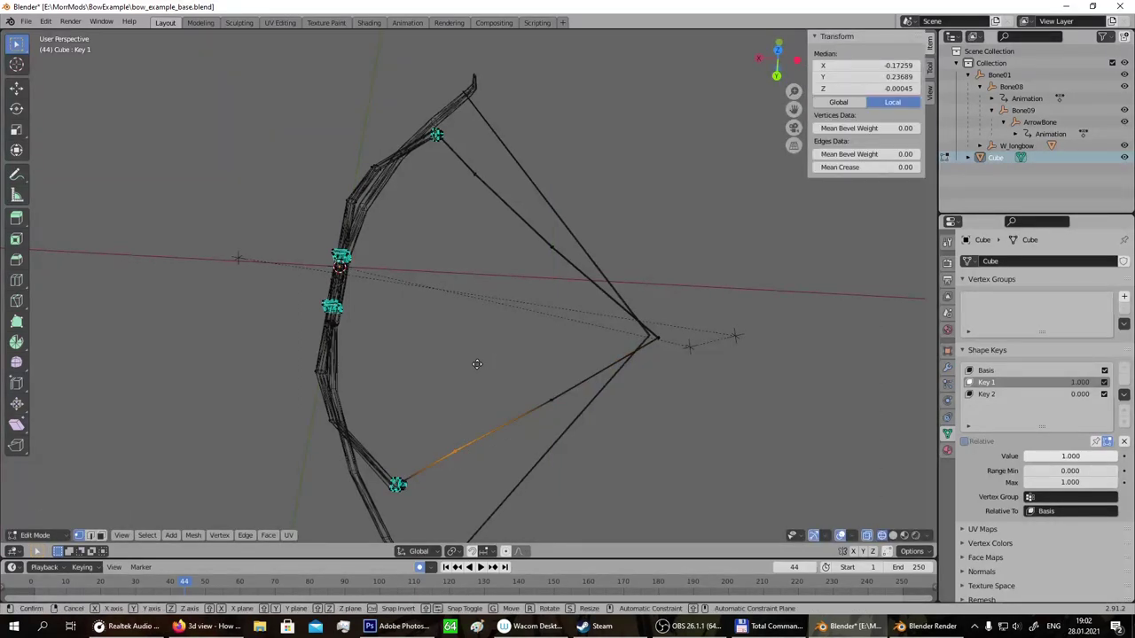
key(y)
click(479, 364)
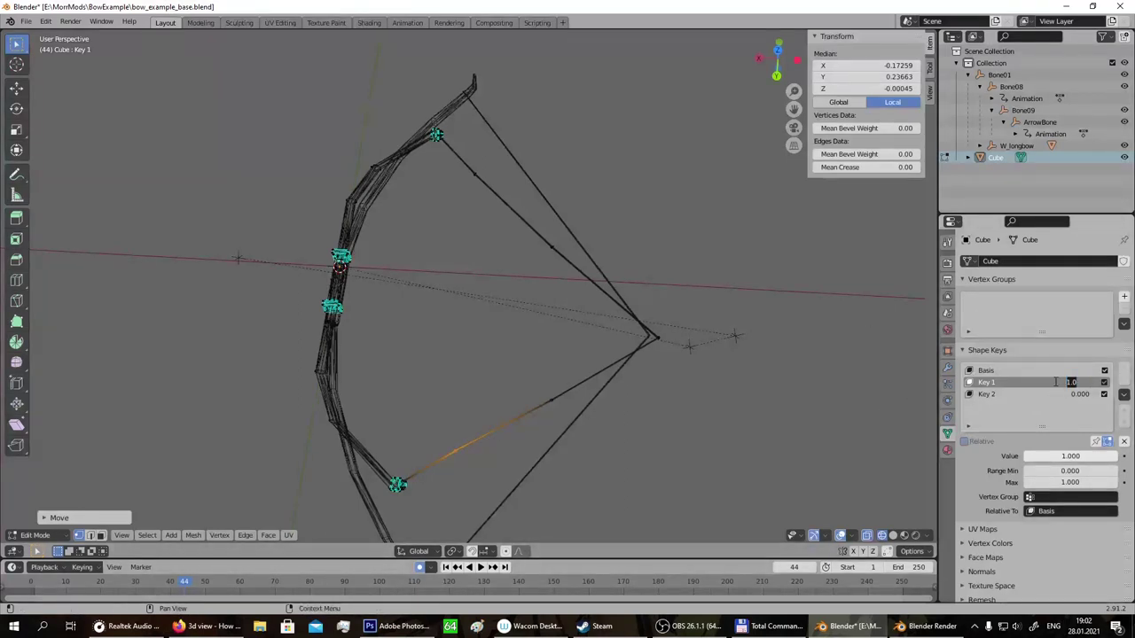
Set Key 1's value to 0 and make Key 2 the active shape key.
text(0)
key(Return)
click(1026, 394)
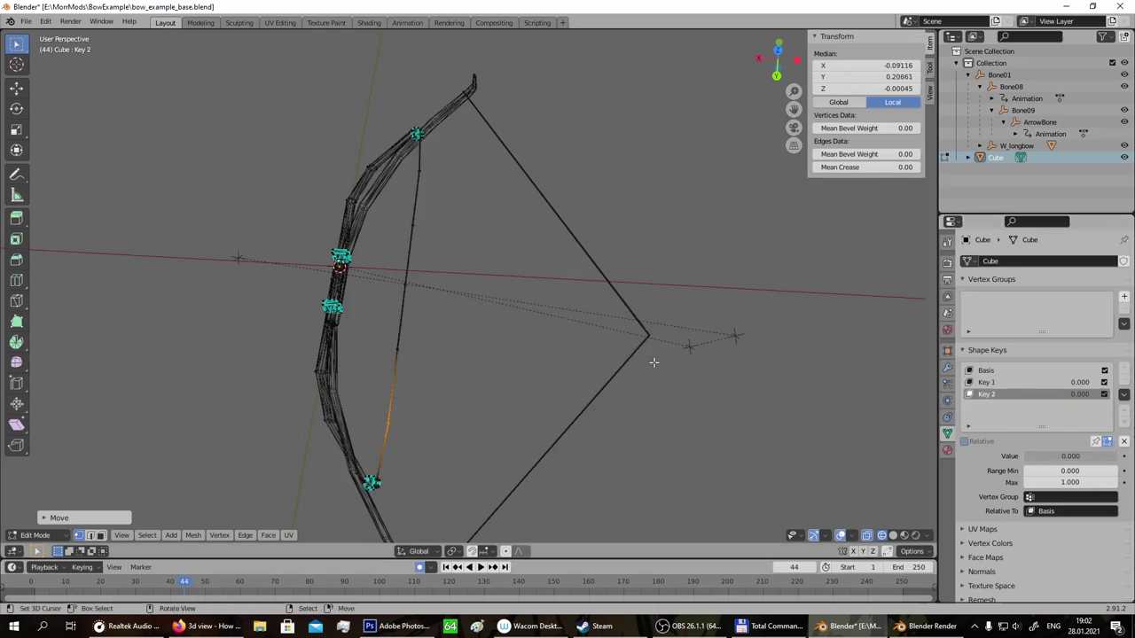
Go to frame 51 to show the longbow's string bent inward as the reference for Key 2.
drag(188, 585, 210, 583)
scroll(389, 359, up, 1)
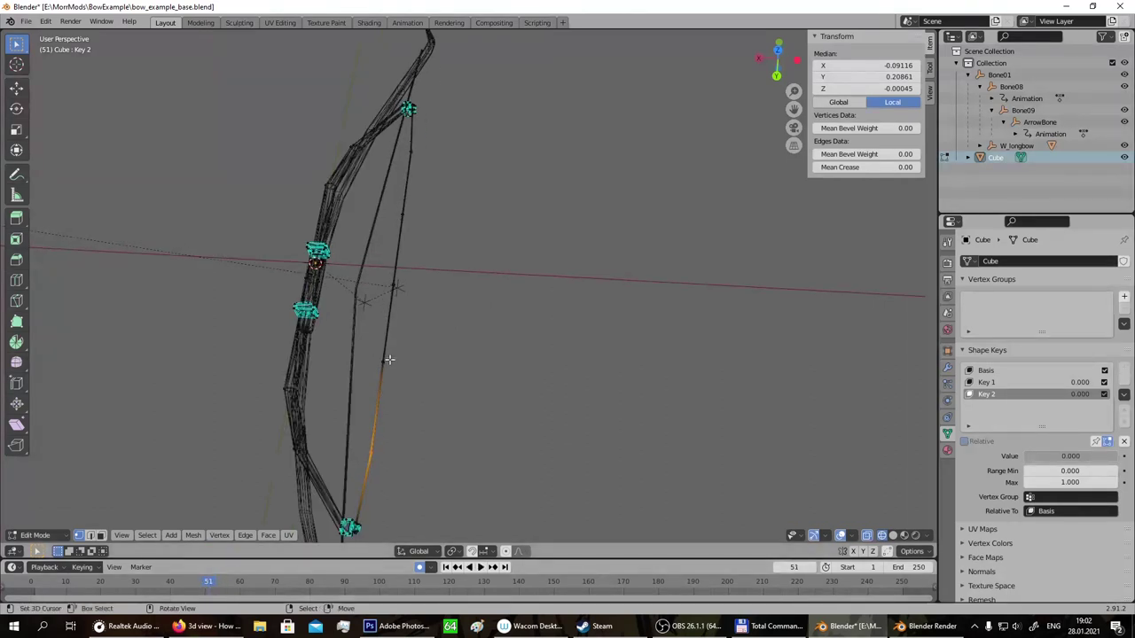
scroll(382, 209, down, 2)
scroll(399, 172, up, 2)
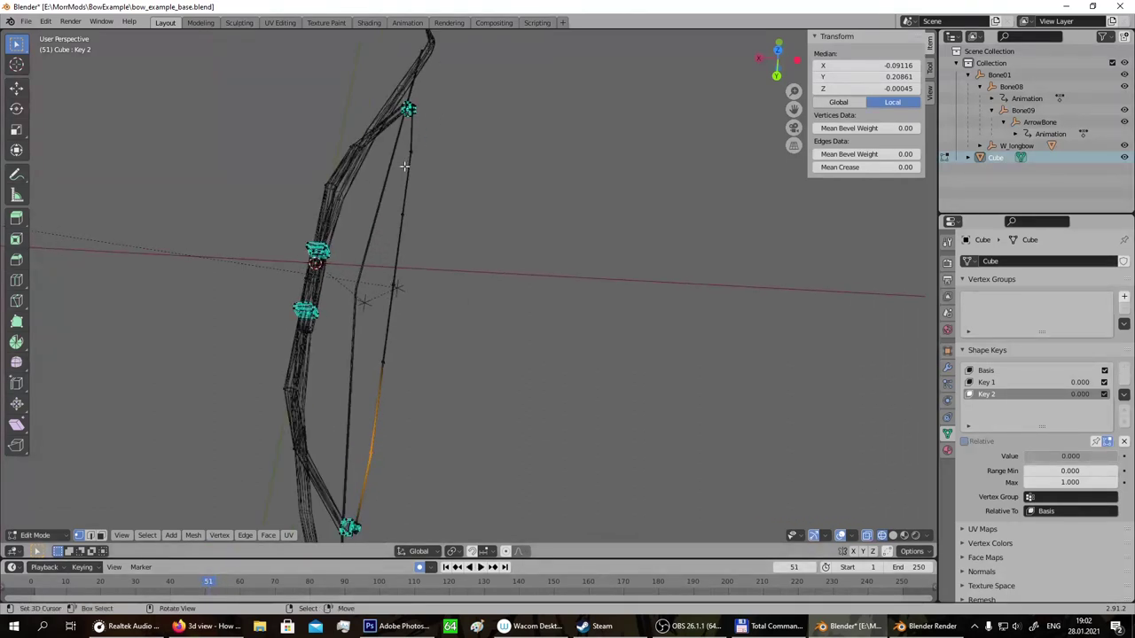
Select all the bowstring's intermediate vertices between the two limb tips.
key(alt+a)
key(a)
key(alt+a)
key(c)
drag(406, 157, 369, 442)
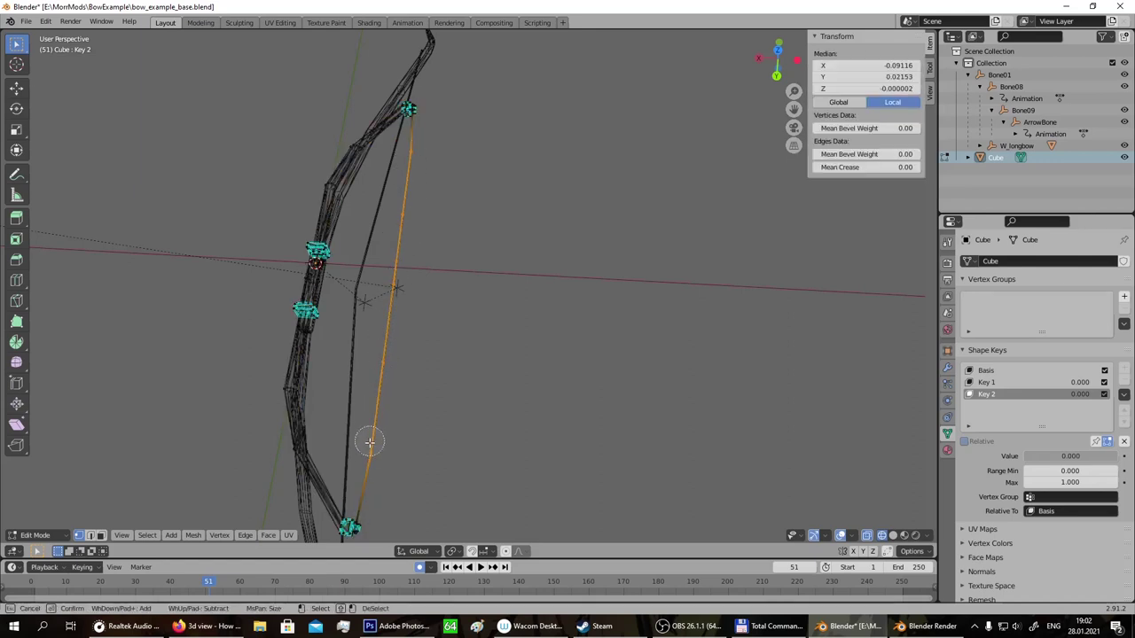
key(Escape)
key(g)
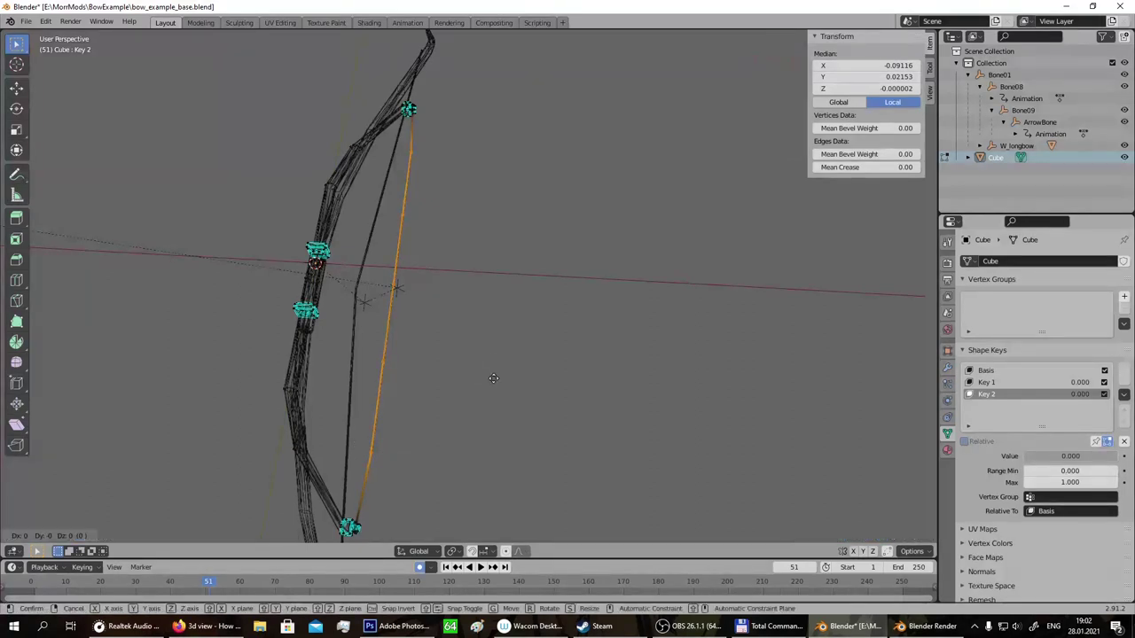
key(x)
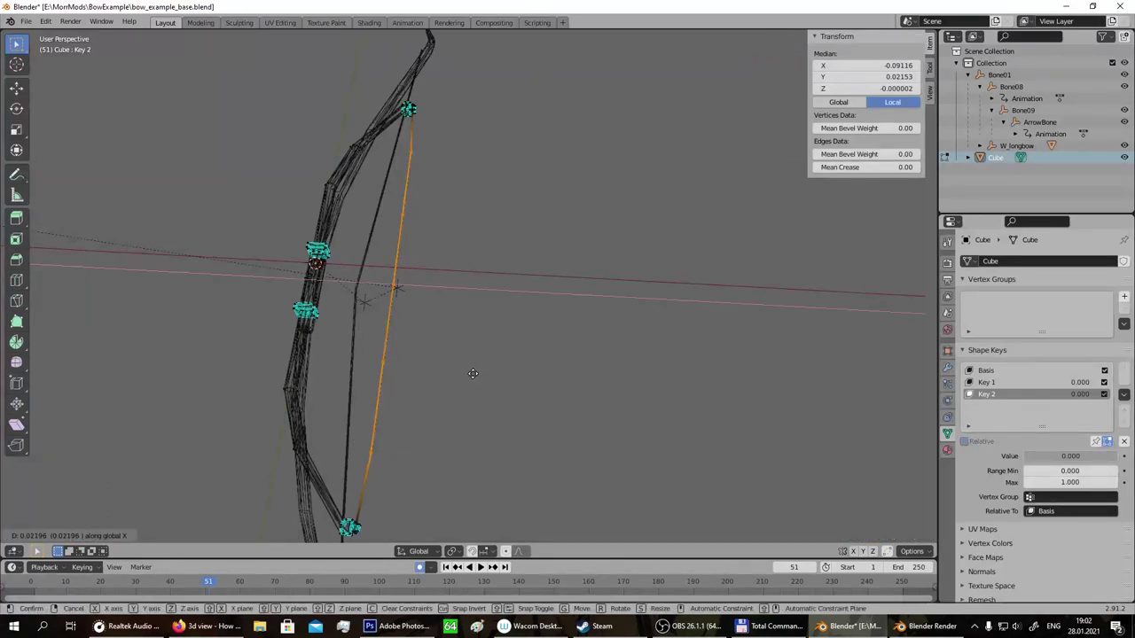
click(407, 339)
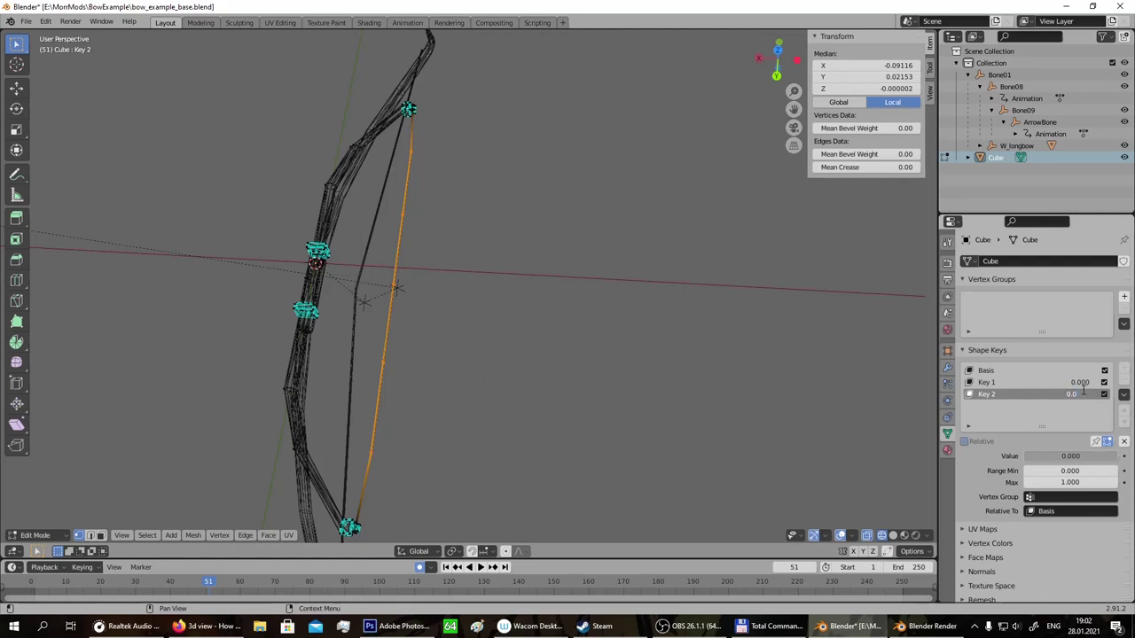
Set Key 2's value to 1 and move the selected bowstring vertices about 0.021 m along X.
key(Return)
key(g)
key(x)
click(553, 357)
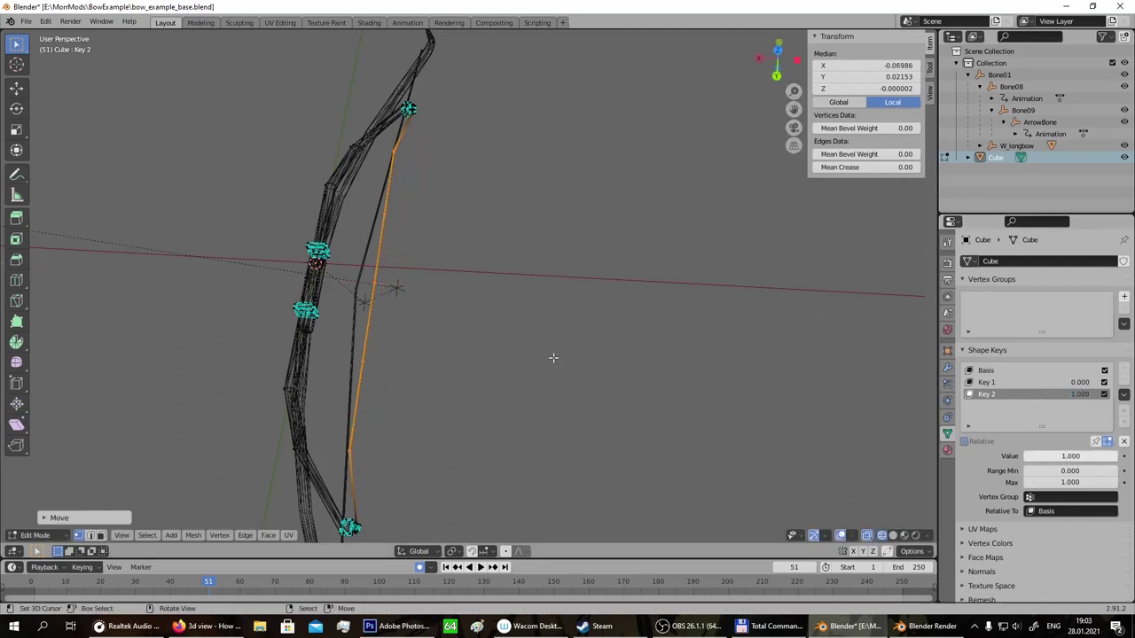
Deselect the two outermost string points and move the remaining middle ones about 0.01 m along X towards the grip.
key(c)
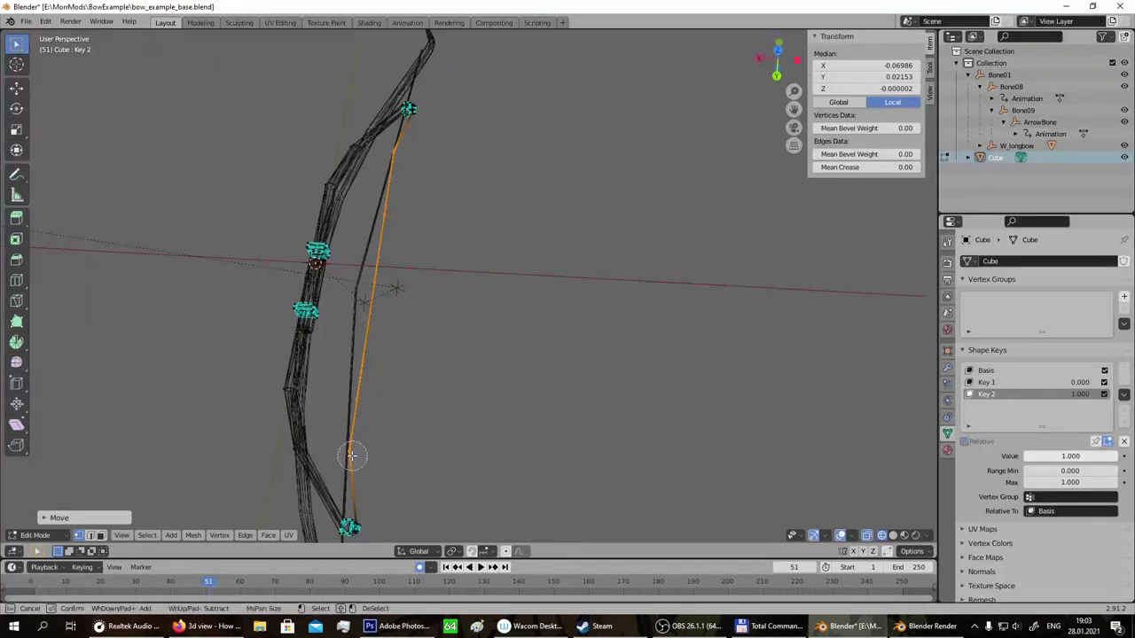
middle_click(351, 455)
middle_click(405, 149)
key(Escape)
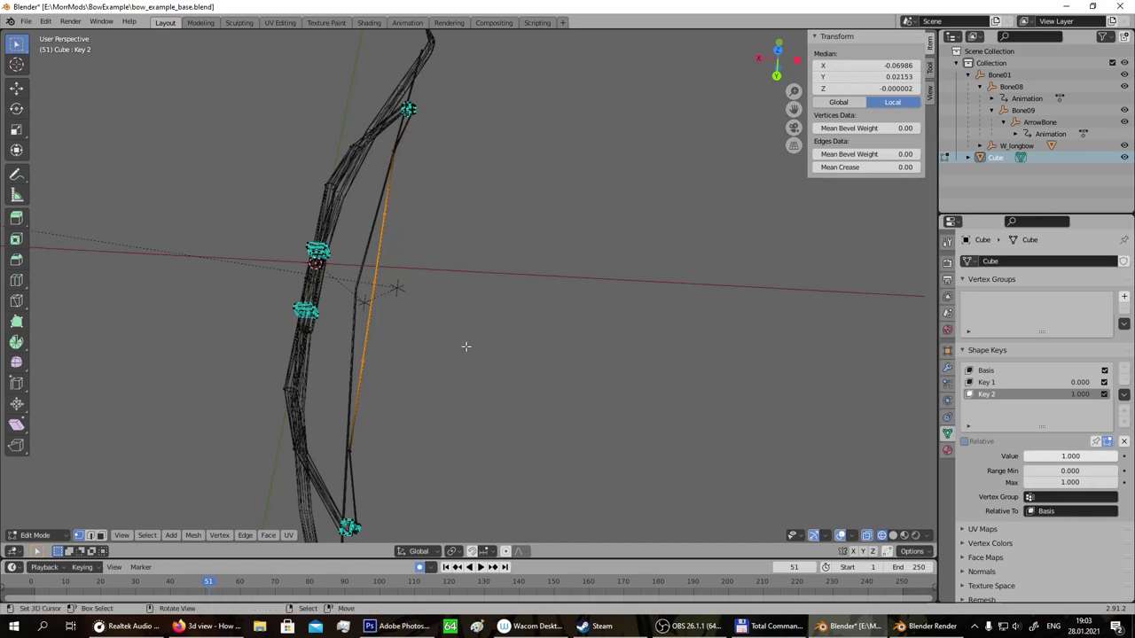
key(g)
click(418, 360)
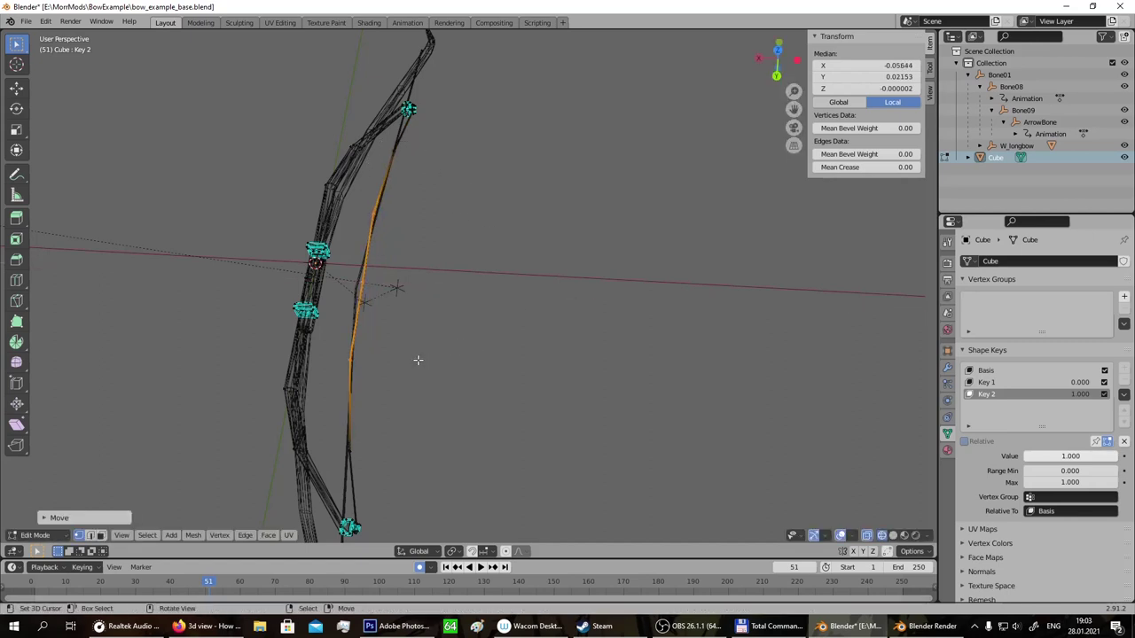
Return to Object Mode and set Key 2's value to 0.
key(Tab)
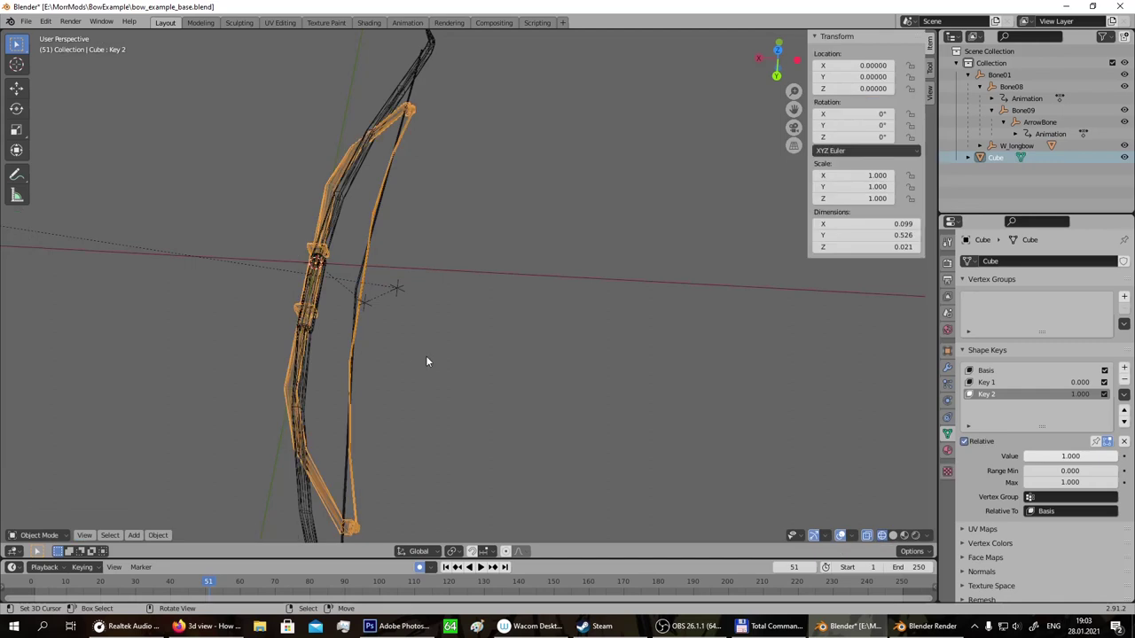
click(1028, 391)
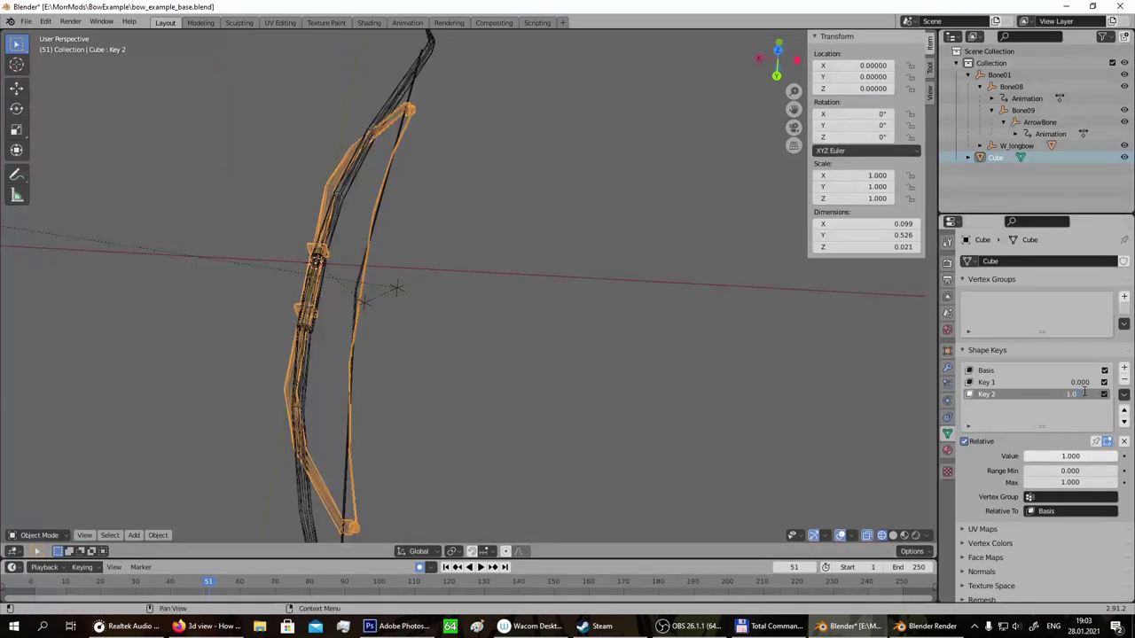
text(0)
key(Return)
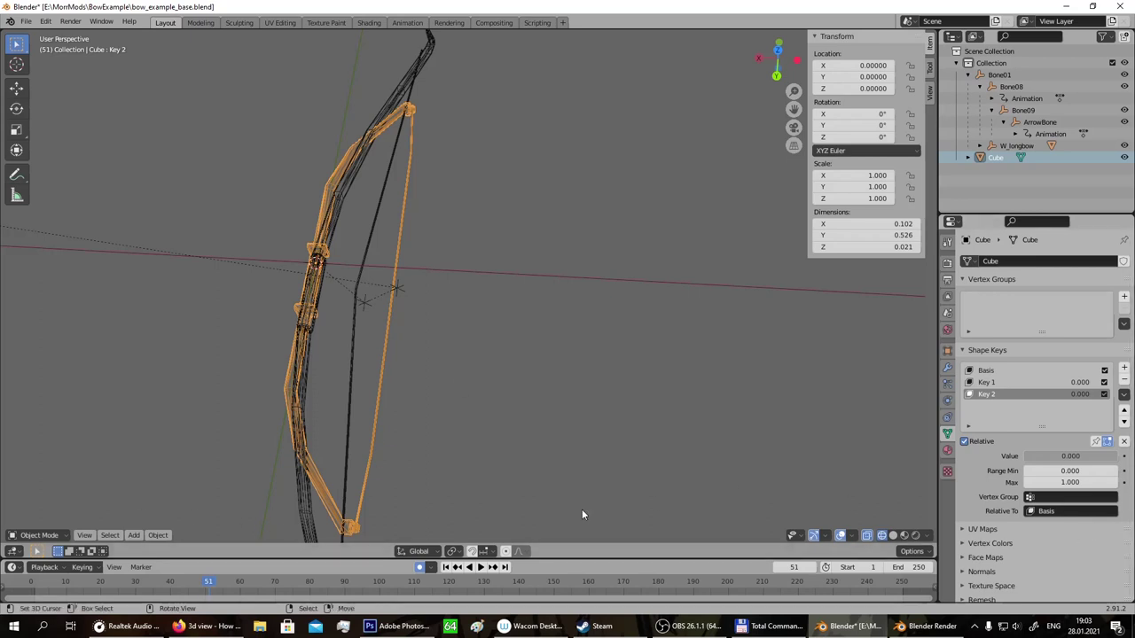
Make Key 1 active and keyframe its value of 0 at frame 0.
click(1028, 382)
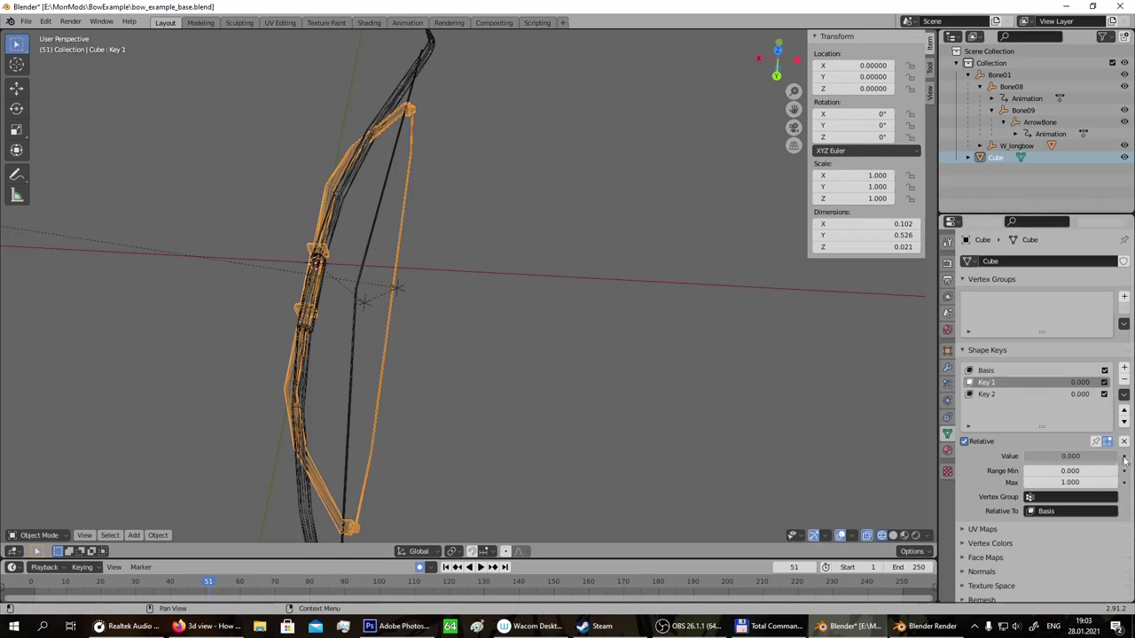
drag(206, 585, 72, 586)
key(Escape)
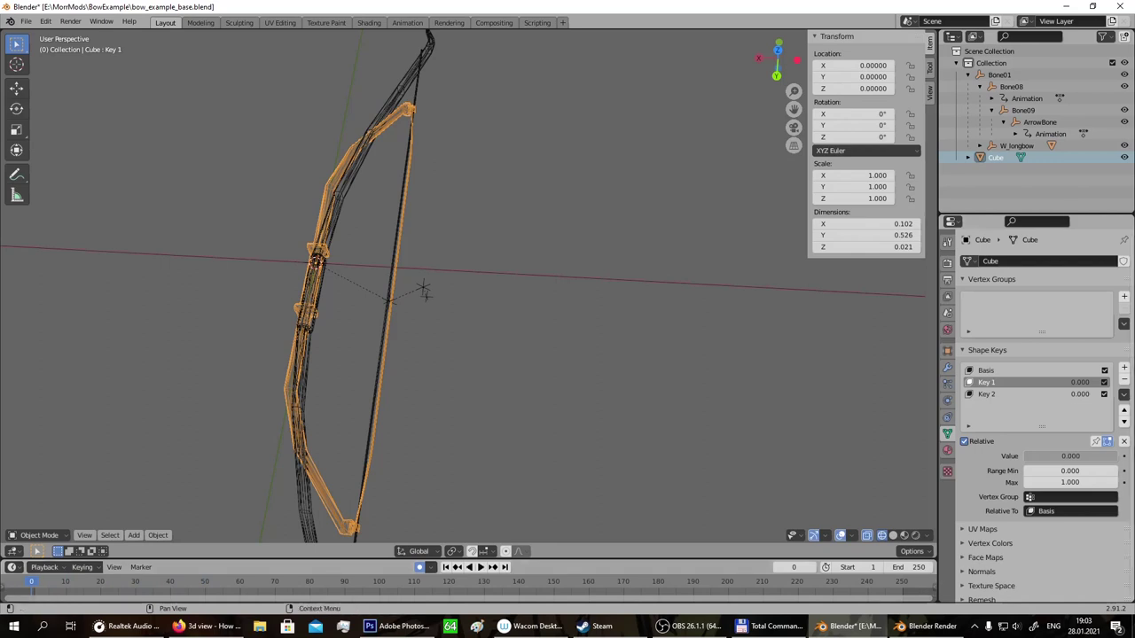
click(1123, 456)
Make Key 2 active and keyframe its value of 0 at frame 0.
click(1071, 394)
click(1042, 394)
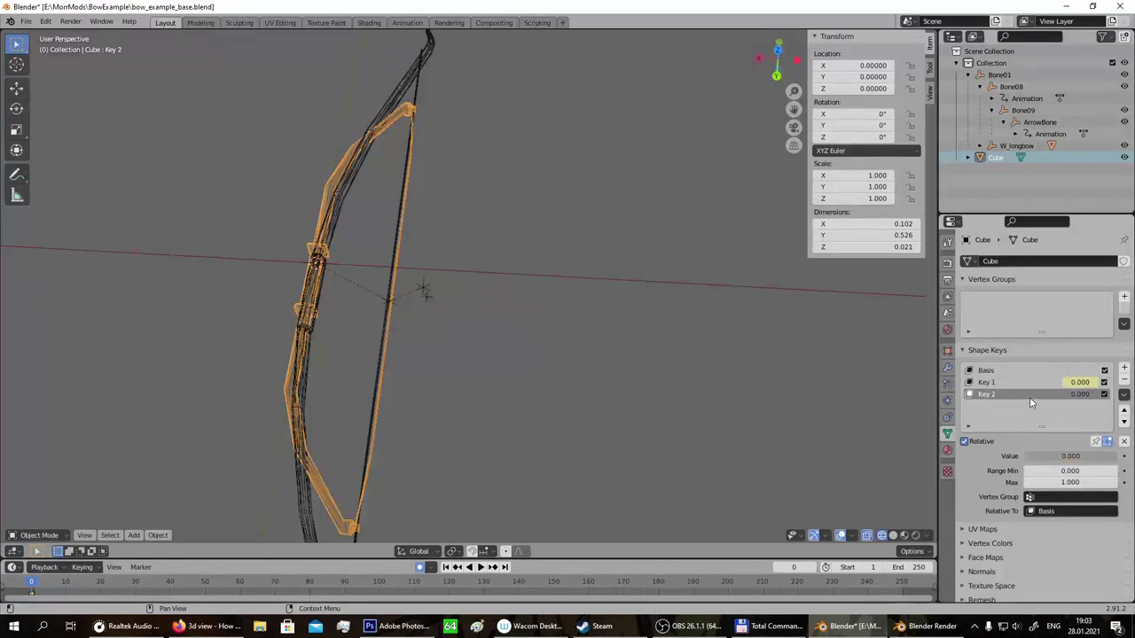
click(1124, 456)
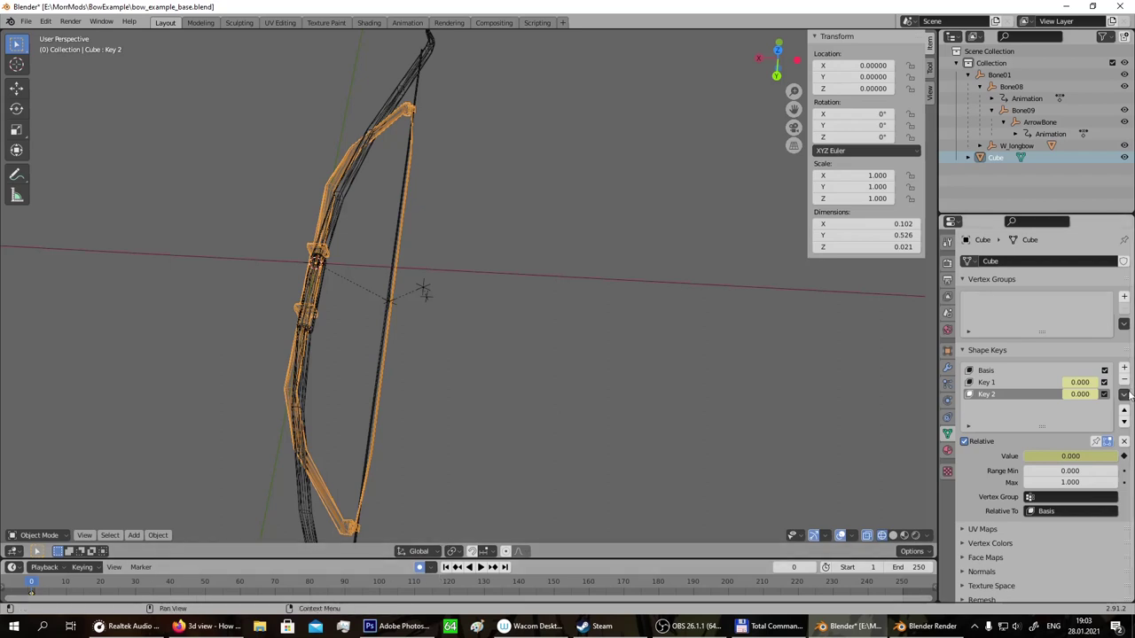
Try Key 1 and Key 2 at value 1 at frame 0 and return both to 0.
click(1081, 382)
text(1)
key(Return)
click(1081, 394)
text(1)
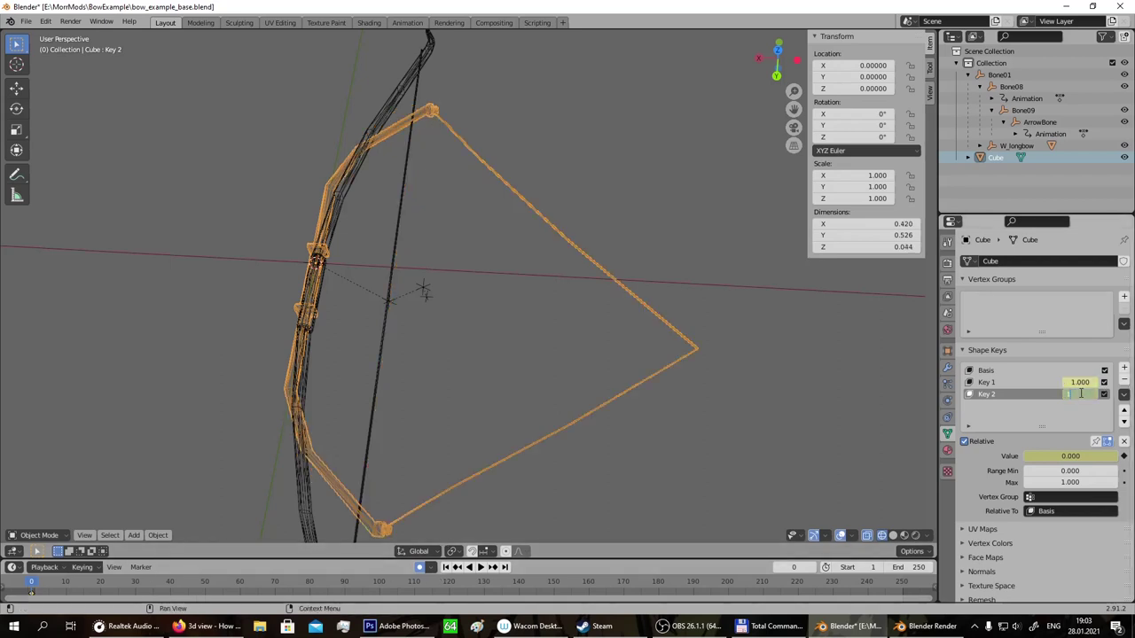
key(Return)
click(1080, 383)
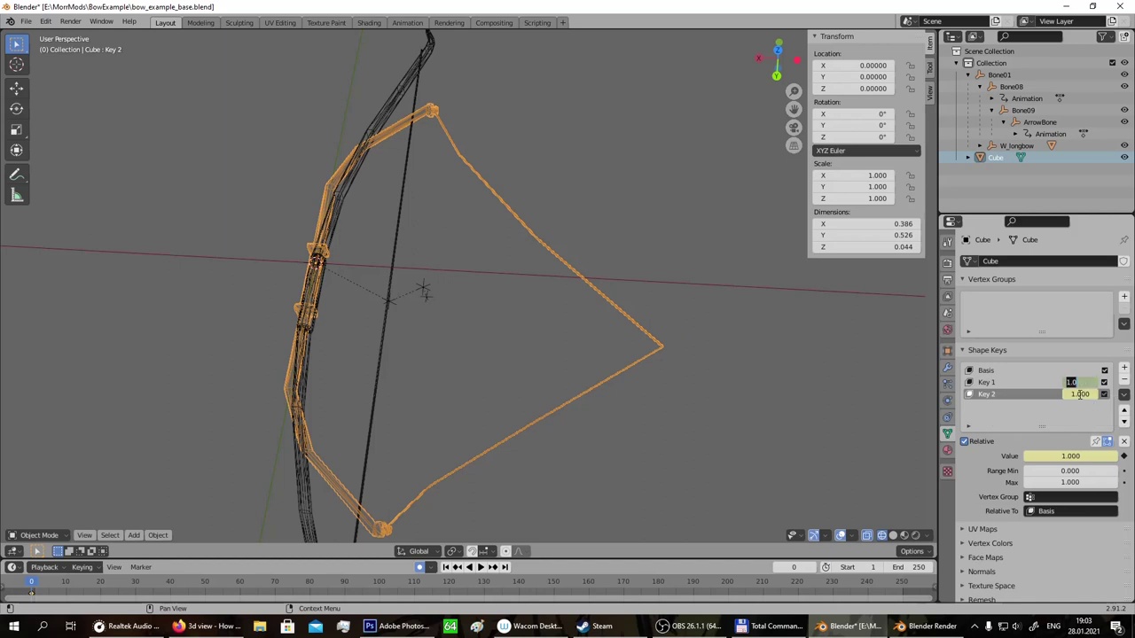
text(0)
key(Tab)
text(0)
key(Return)
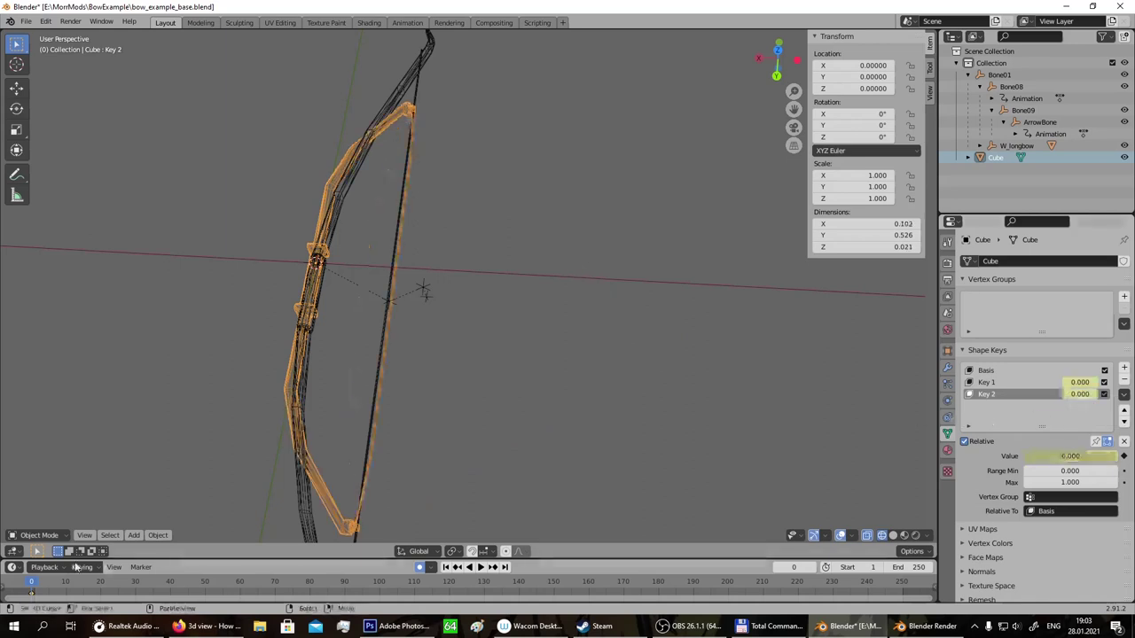
Go to frame 53, checking it against the keyframes of all objects, and set Key 1 and Key 2 to 1.
drag(31, 583, 226, 581)
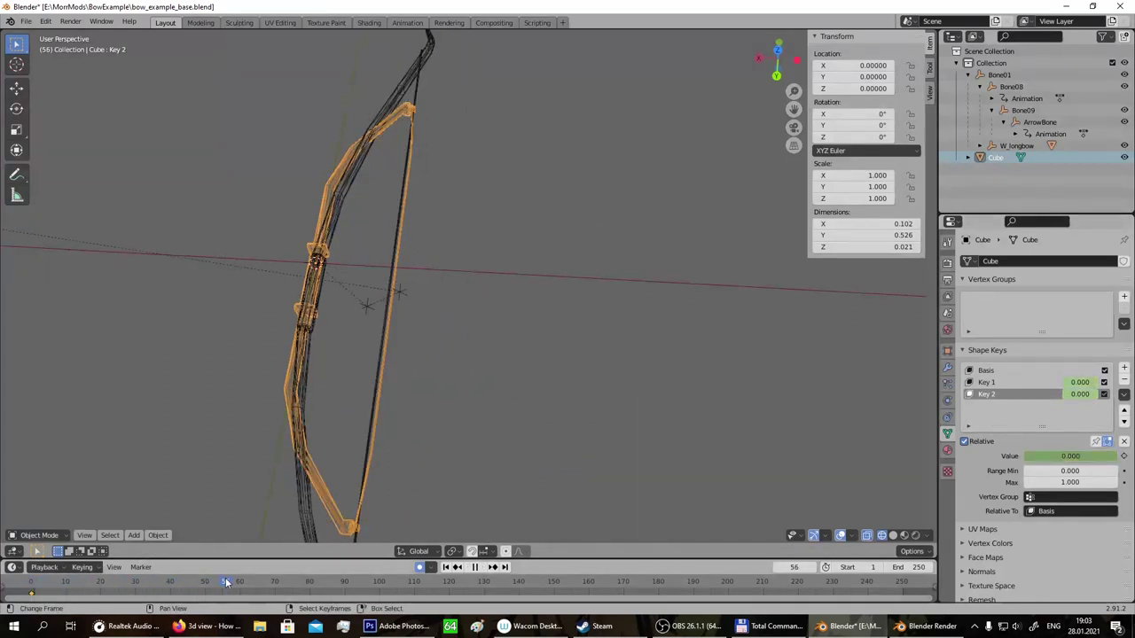
key(a)
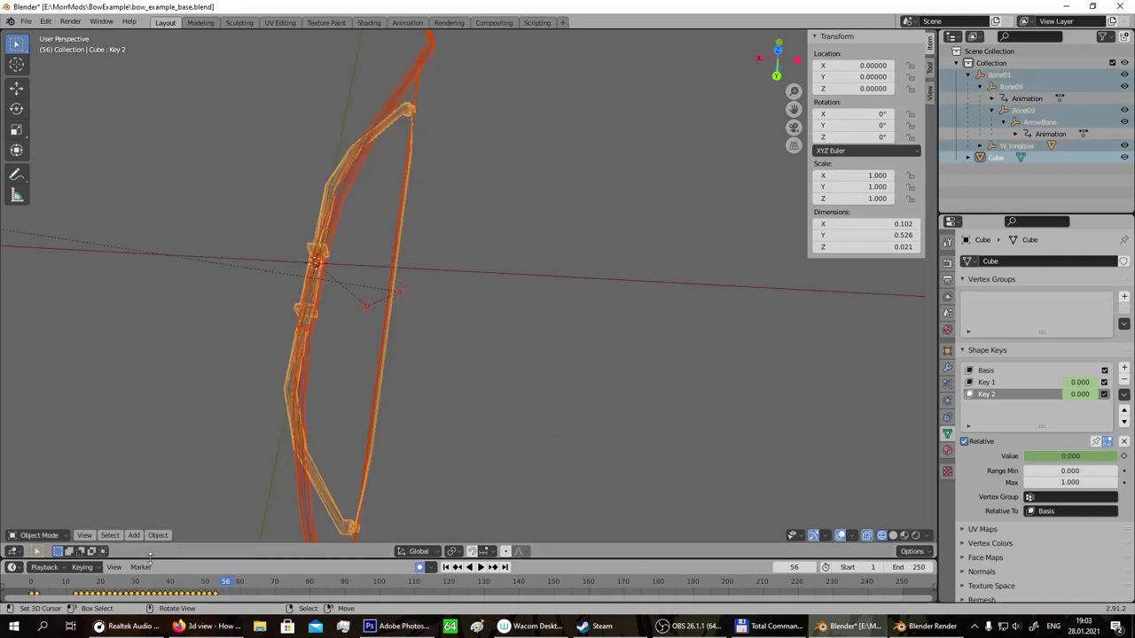
drag(225, 582, 215, 583)
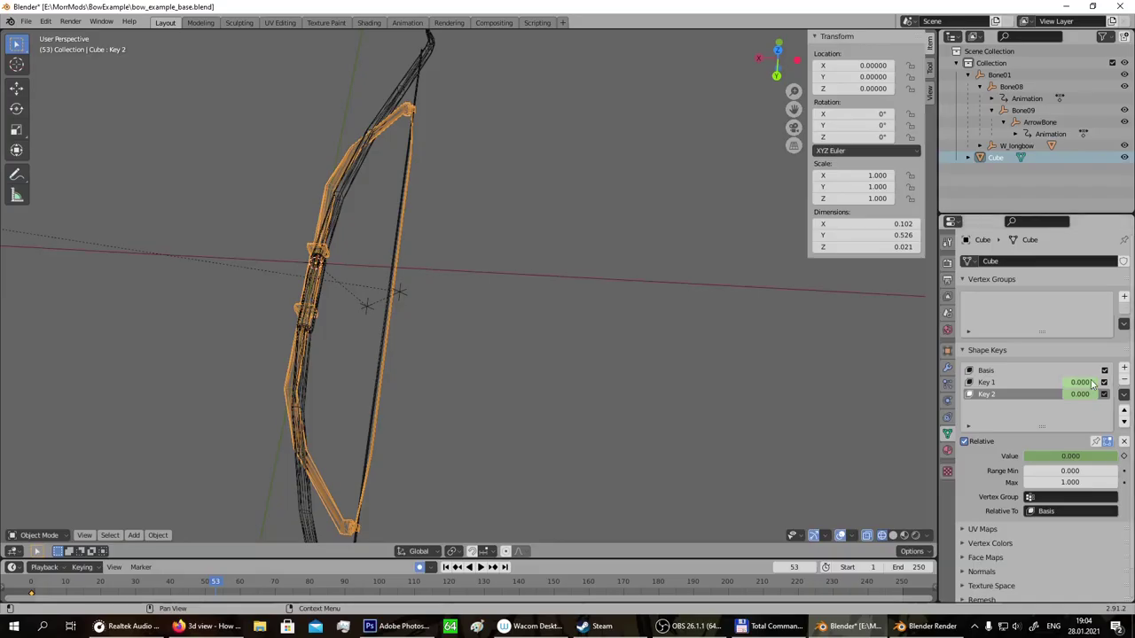
click(1090, 382)
text(1)
key(Return)
click(1081, 393)
text(1)
key(Return)
Set Key 1 and Key 2 back to 0 at frame 53 to record their rest keyframes.
click(1080, 383)
text(0)
key(Return)
click(1075, 394)
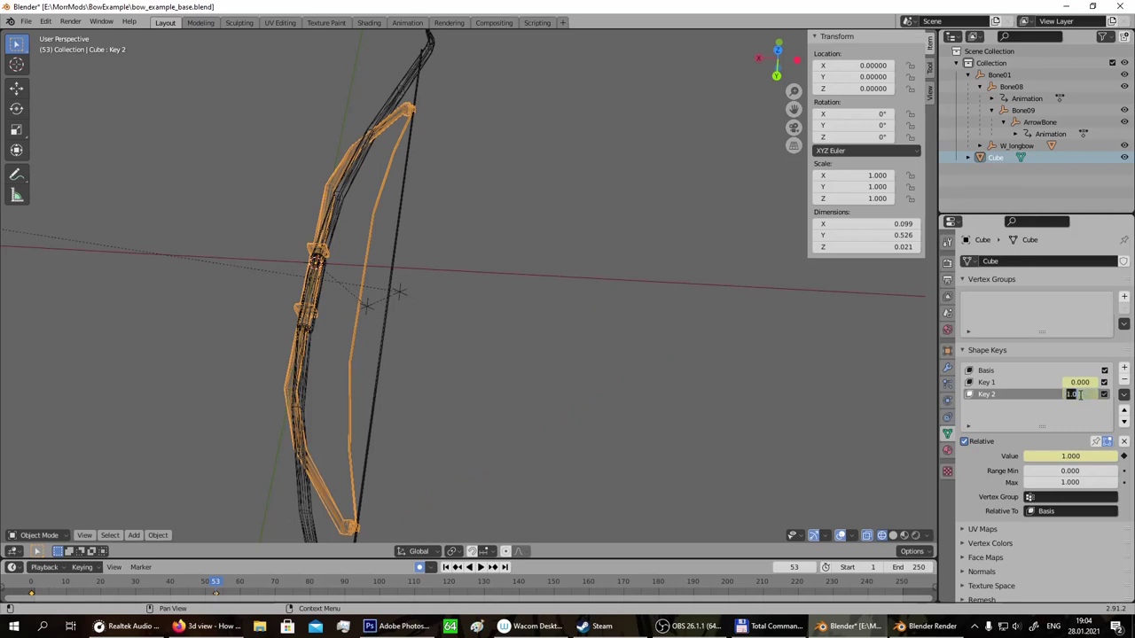
text(0)
key(Return)
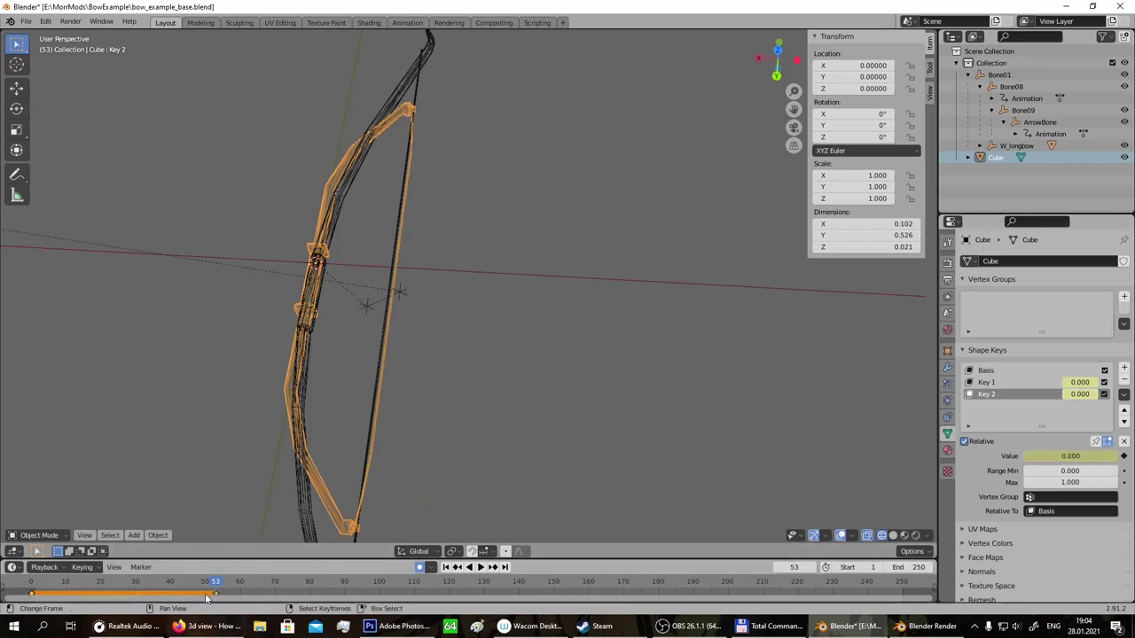
Go to the longbow's fully drawn pose at frame 45 and set Key 1 to 1.
key(space)
click(110, 583)
drag(110, 582, 188, 582)
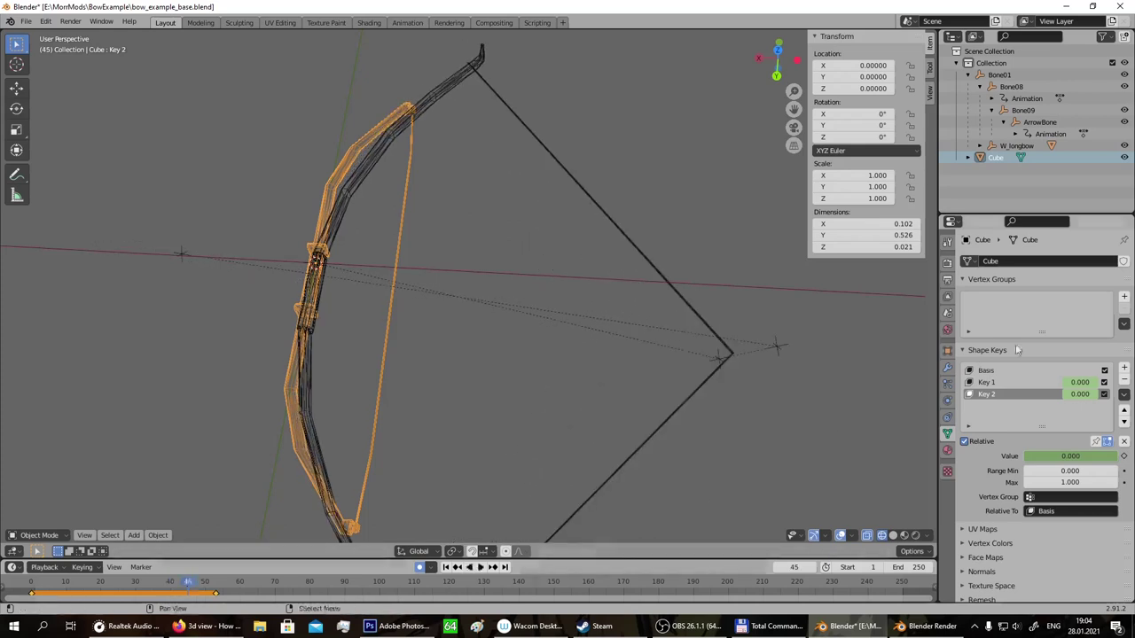
click(1076, 382)
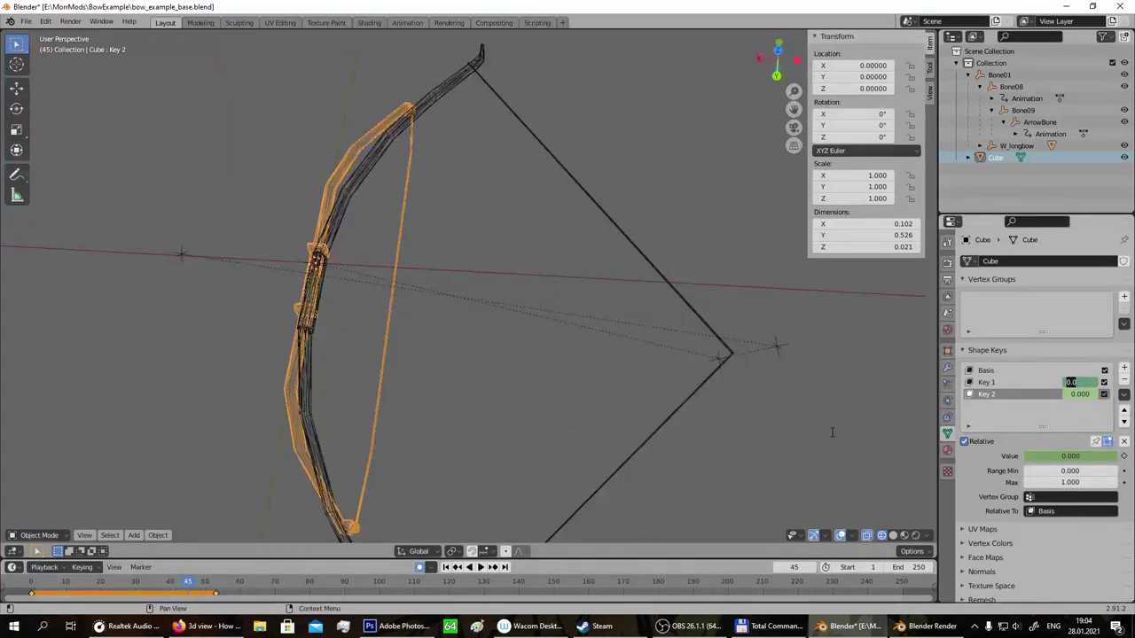
text(1)
key(Return)
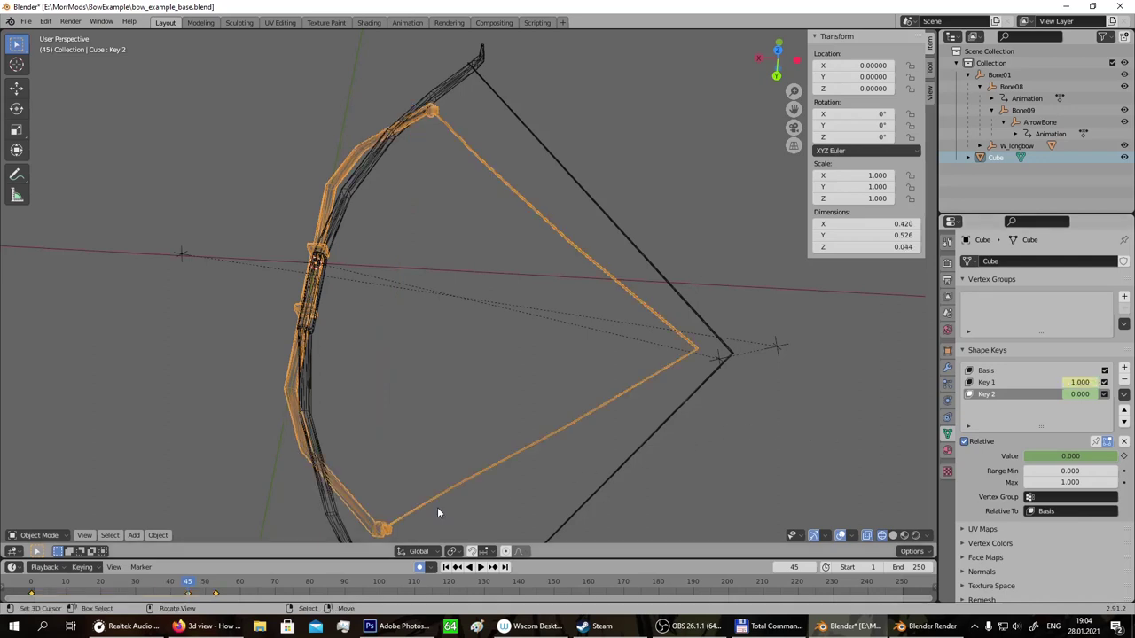
Go to the release pose at frame 48 and set Key 2 to 1 and Key 1 to 0.
key(space)
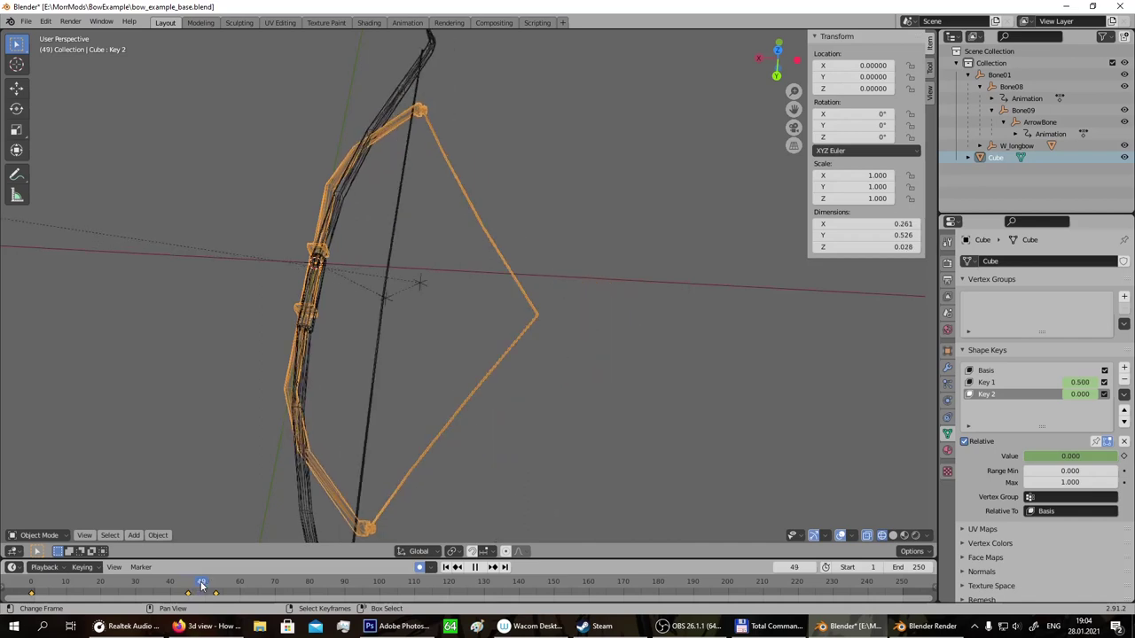
drag(202, 585, 198, 585)
key(space)
click(1077, 395)
key(Return)
click(1092, 382)
text(0)
key(Return)
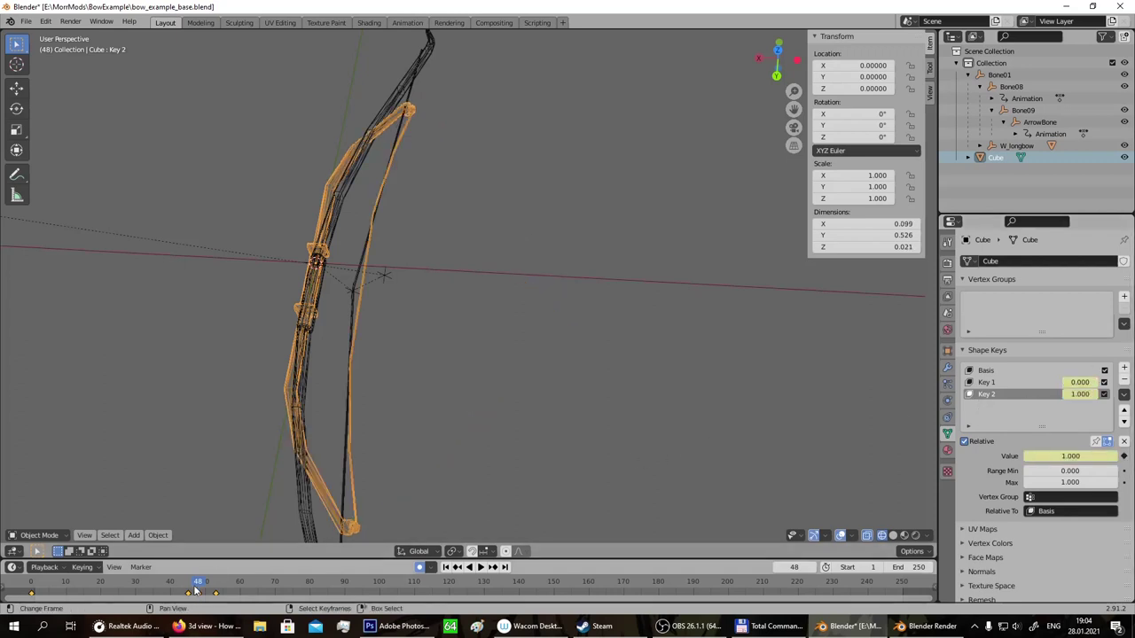
Go to frame 29 and set both Key 1 and Key 2 to 0.
drag(197, 582, 133, 596)
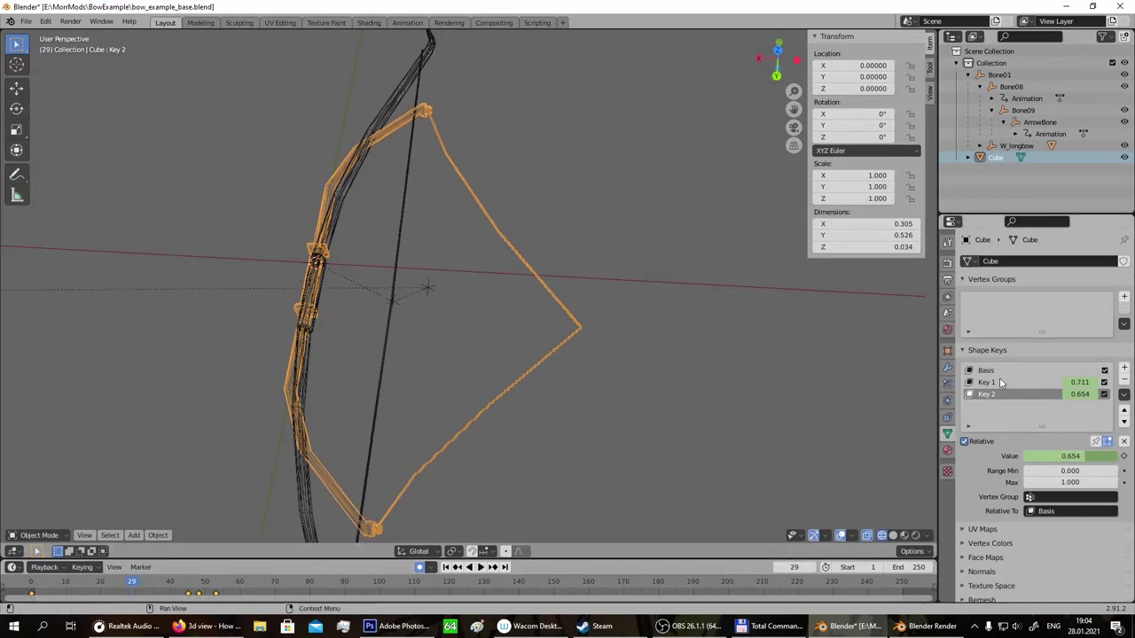
double_click(1080, 382)
text(0)
key(Return)
click(1084, 394)
text(0)
key(Return)
Return to frame 45 and set Key 2 to 0 so only Key 1 shapes the drawn pose.
mouse_move(132, 585)
mouse_down()
mouse_move(43, 582)
mouse_move(200, 595)
mouse_move(190, 592)
mouse_up()
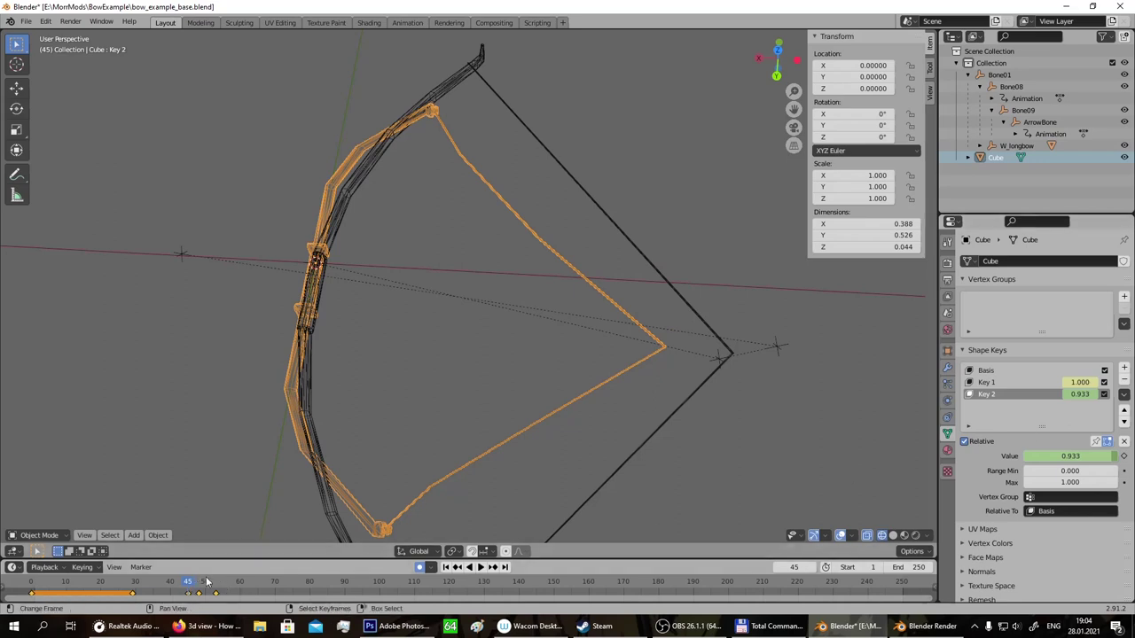
click(1080, 394)
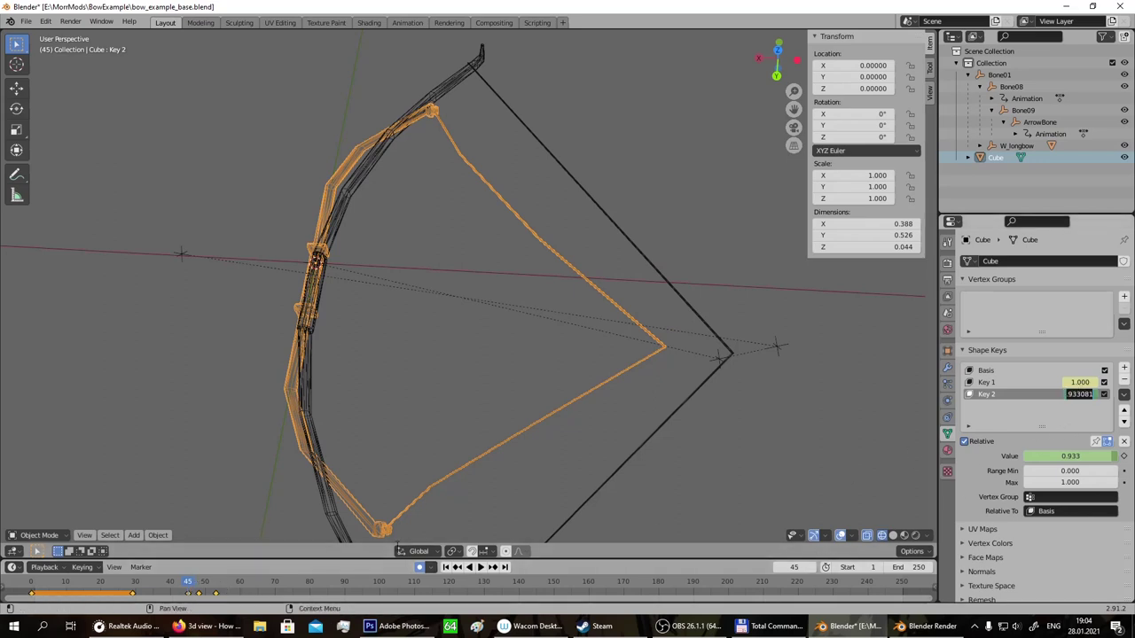
text(0)
key(Return)
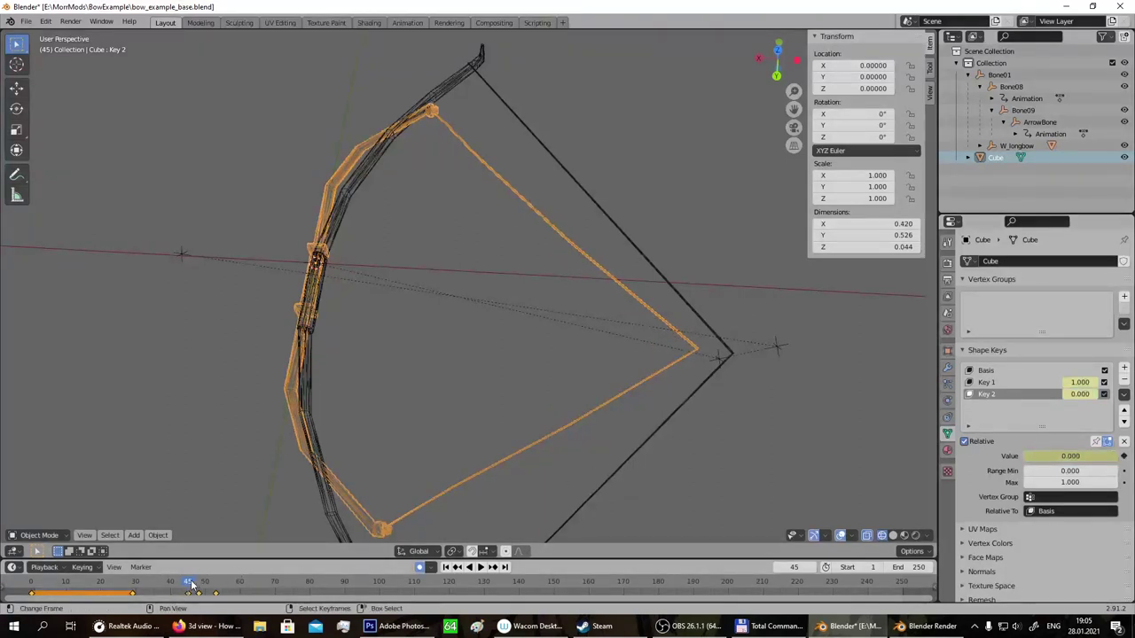
Play back the animation beside the reference bow, then delete the imported Tri W_longbow mesh.
key(space)
mouse_move(188, 585)
mouse_down()
mouse_move(171, 585)
mouse_move(221, 593)
mouse_move(172, 594)
mouse_move(243, 605)
mouse_move(161, 603)
mouse_move(185, 603)
mouse_up()
middle_drag(507, 253, 488, 363)
key(Tab)
key(Tab)
right_click(433, 450)
scroll(467, 346, up, 3)
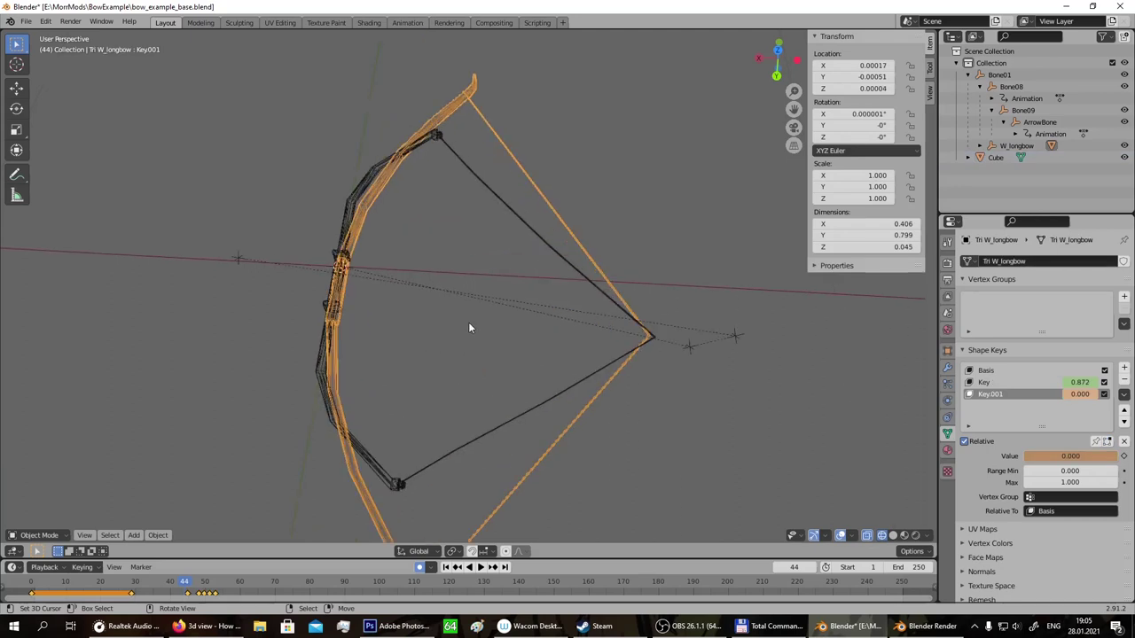
click(470, 328)
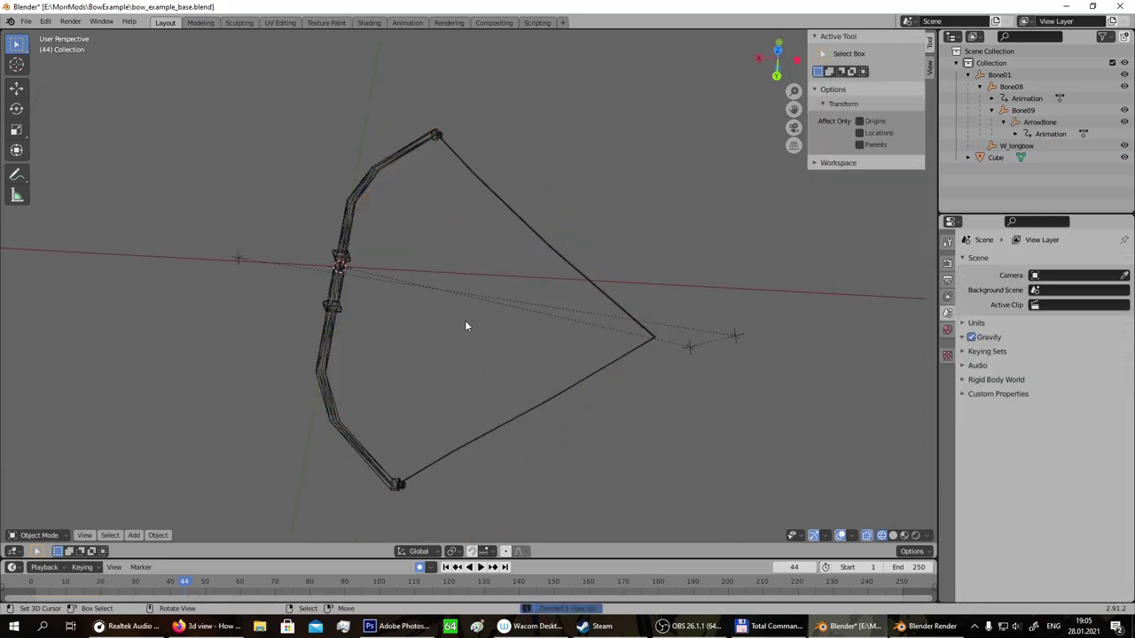
Rename the Cube object as Tri shortbow.
click(1002, 160)
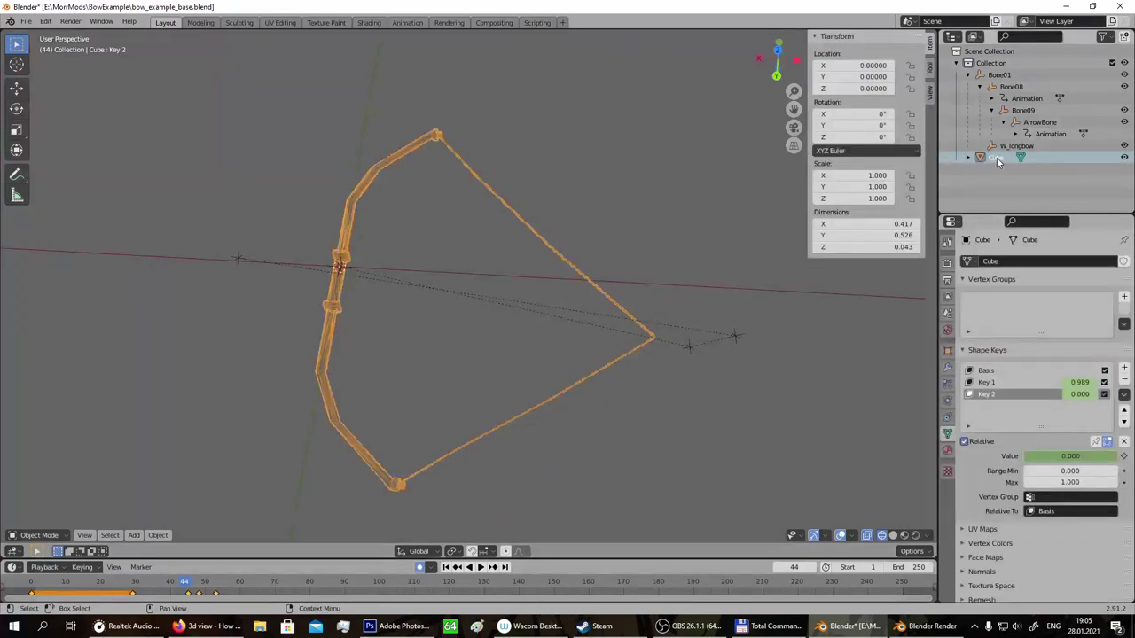
click(1011, 148)
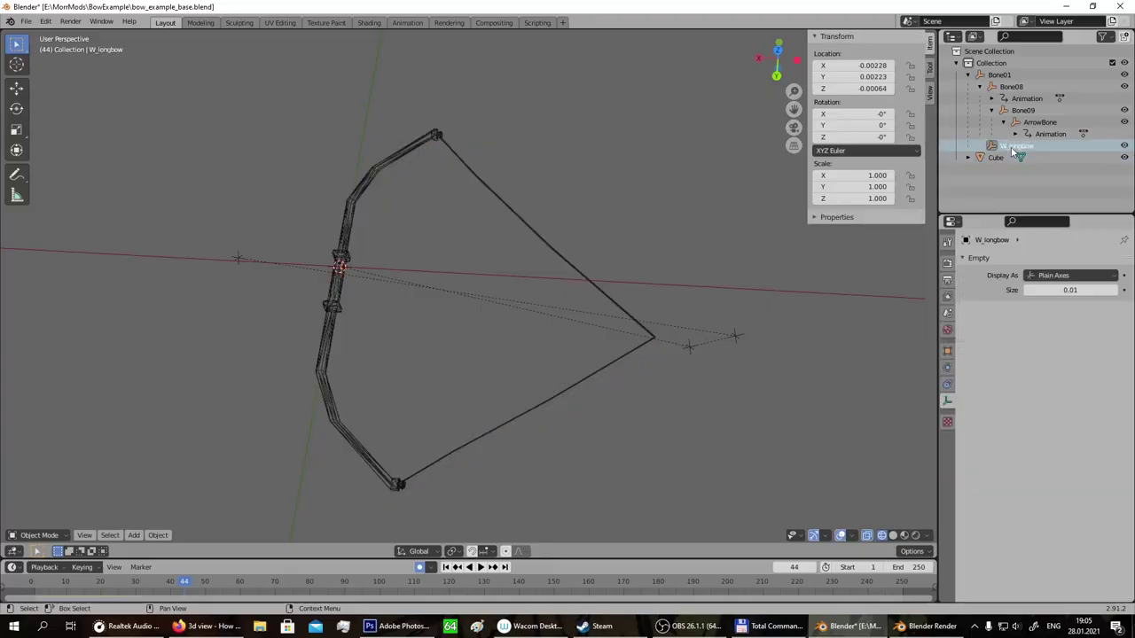
click(1000, 74)
click(999, 159)
double_click(999, 160)
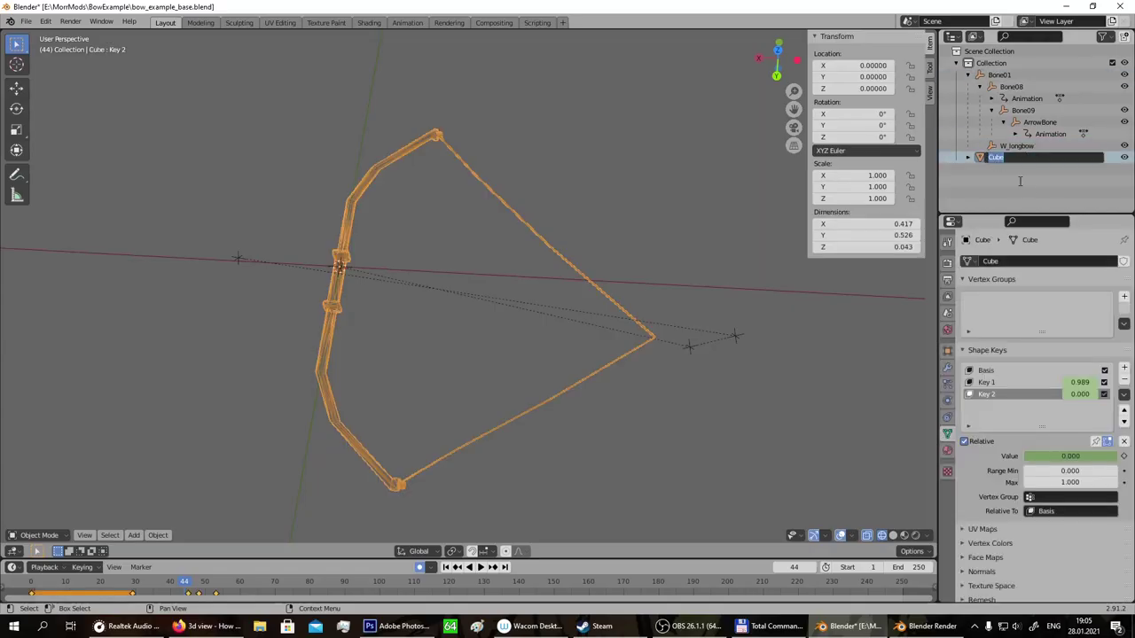
text(W_shortbow)
key(Return)
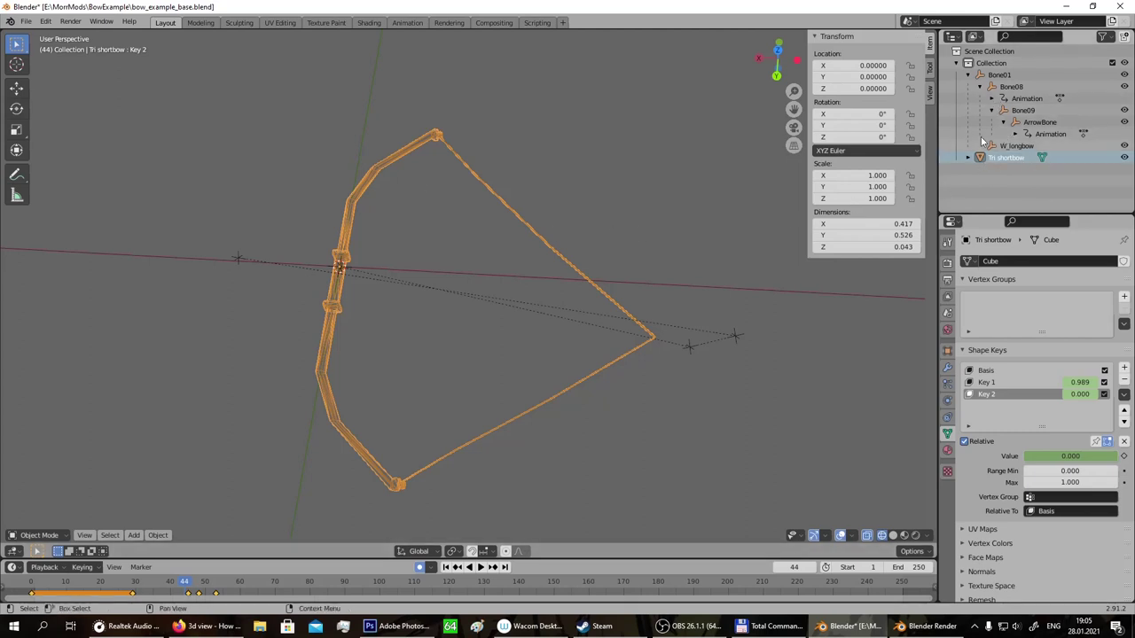
Parent Tri shortbow to the Bone01 empty using the Object option.
click(1012, 145)
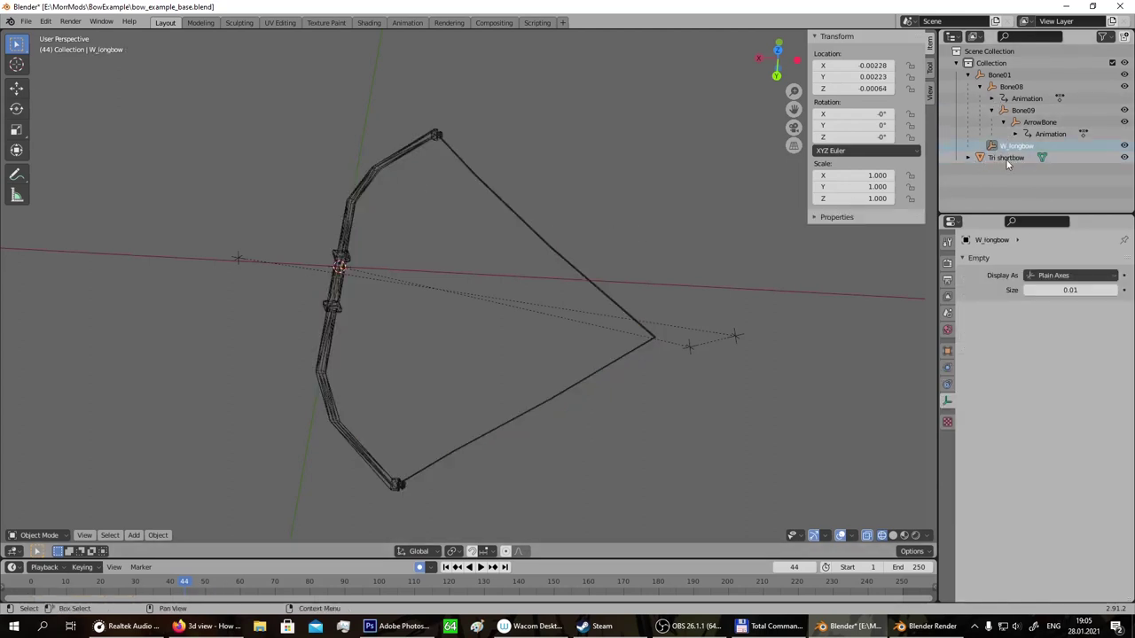
click(1006, 157)
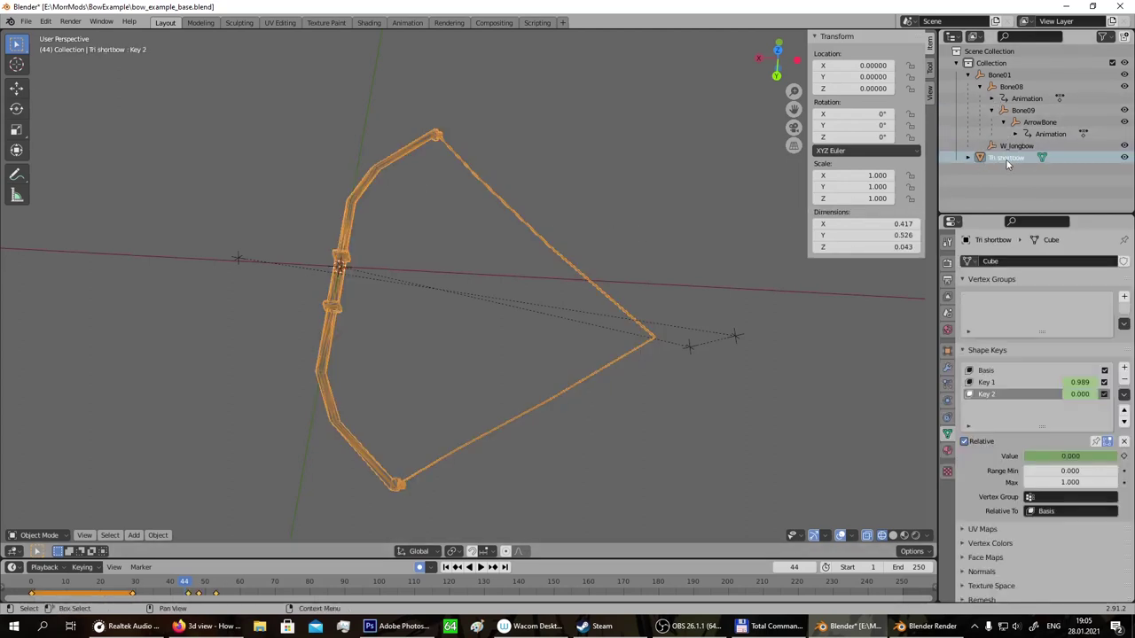
click(1002, 75)
key(ctrl)
key(ctrl+p)
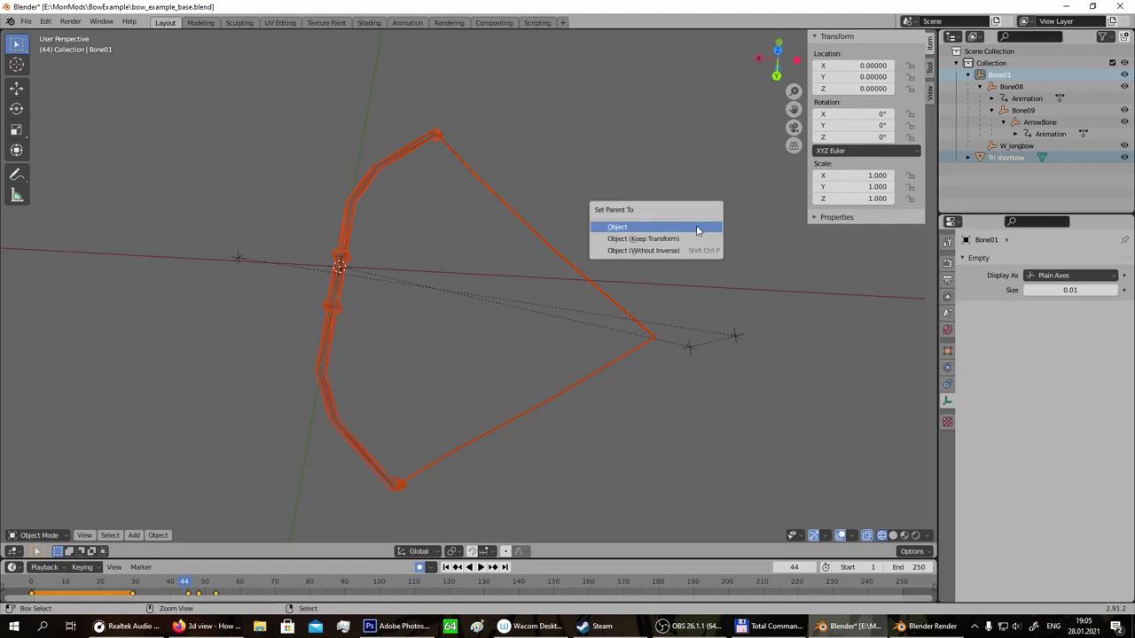
click(618, 228)
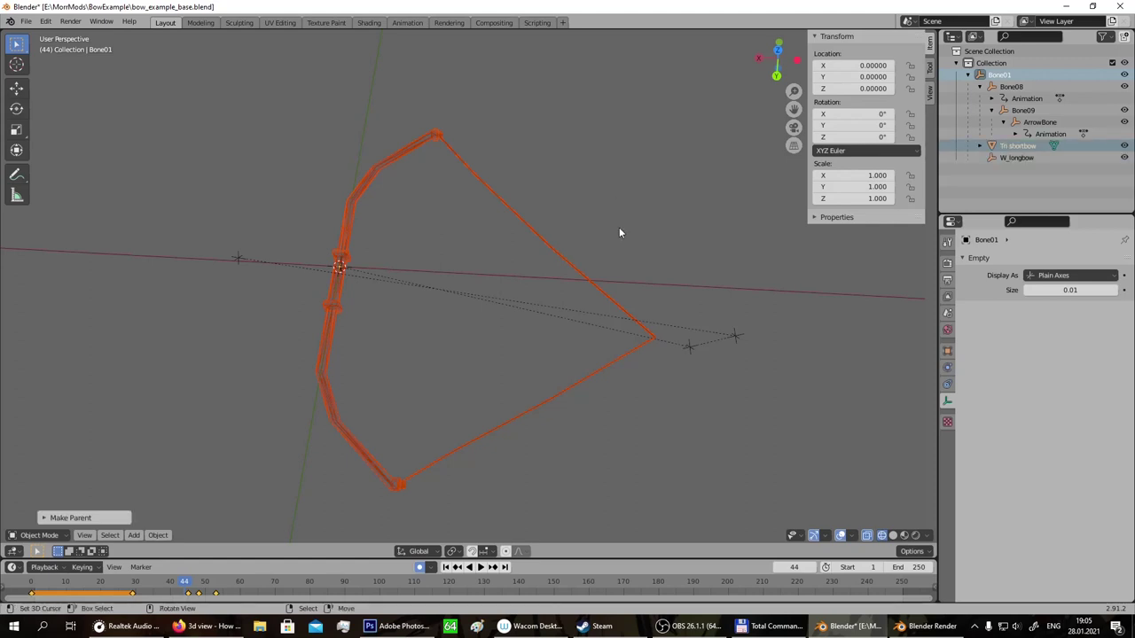
Delete the W_longbow empty, then select Tri shortbow and return to frame 0.
click(1033, 158)
key(Delete)
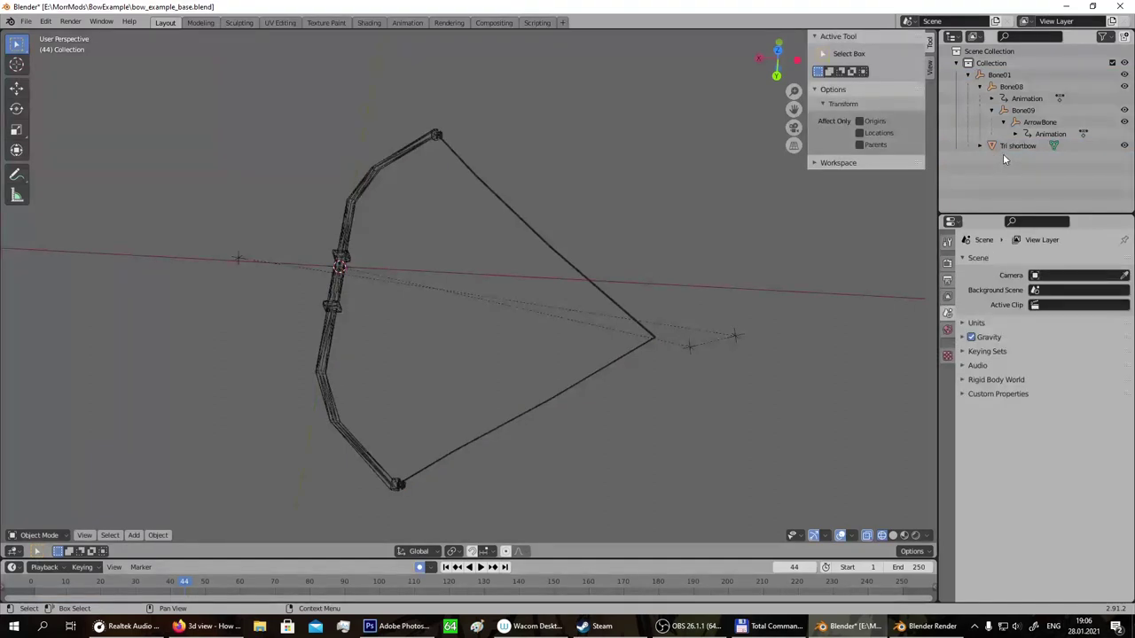
click(1007, 148)
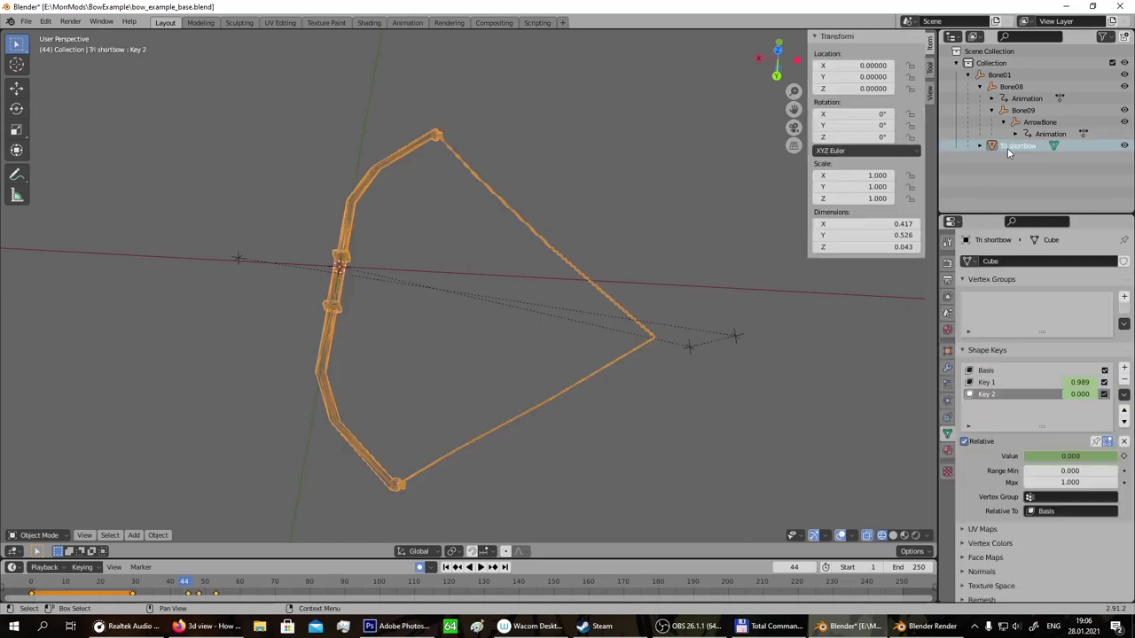
mouse_move(182, 581)
mouse_down()
mouse_move(64, 583)
mouse_move(243, 595)
mouse_move(42, 602)
mouse_move(165, 599)
mouse_move(49, 613)
mouse_move(168, 617)
mouse_move(35, 626)
mouse_move(59, 633)
mouse_move(31, 625)
mouse_up()
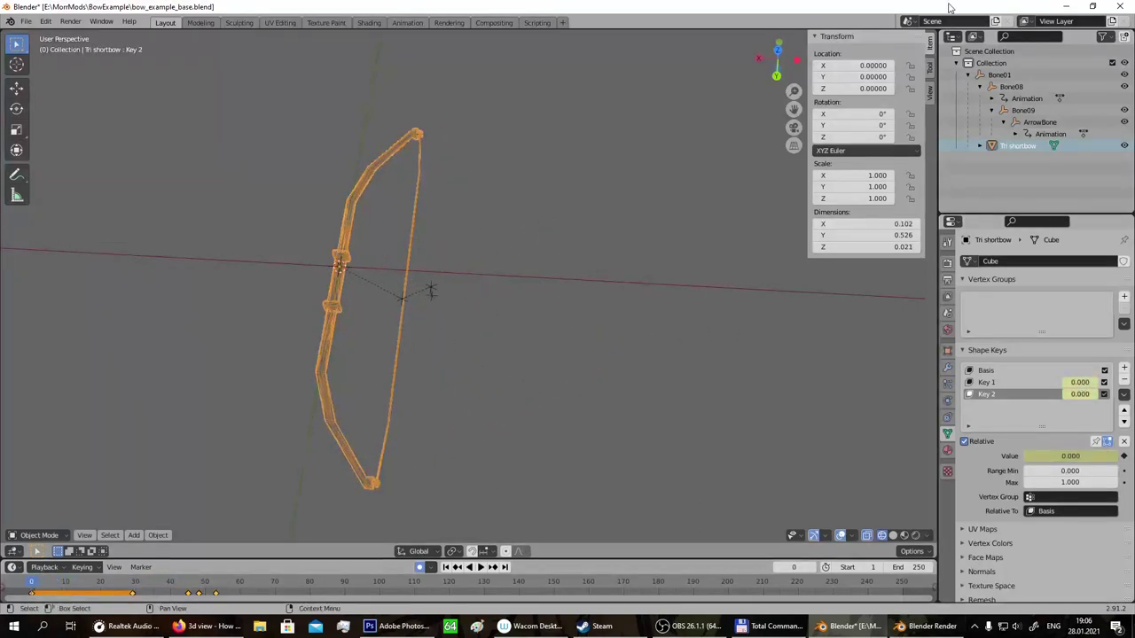
Export the scene in Morrowind NIF format as exbow.nif into the BowExample\Meshes\exbow folder.
click(31, 22)
mouse_move(101, 186)
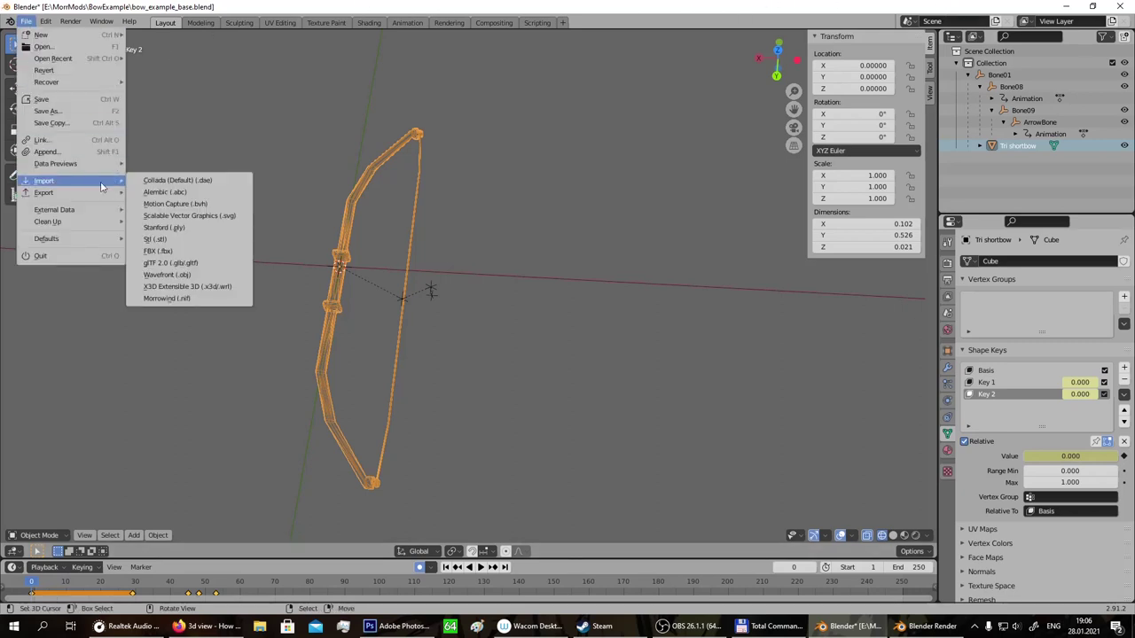
mouse_move(66, 196)
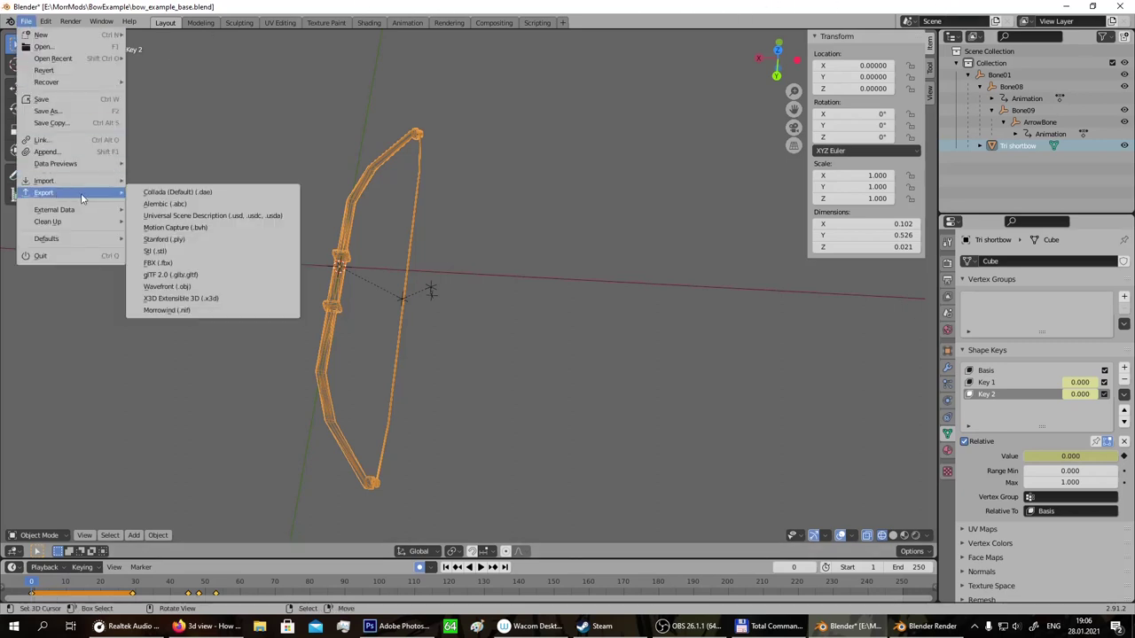
click(176, 311)
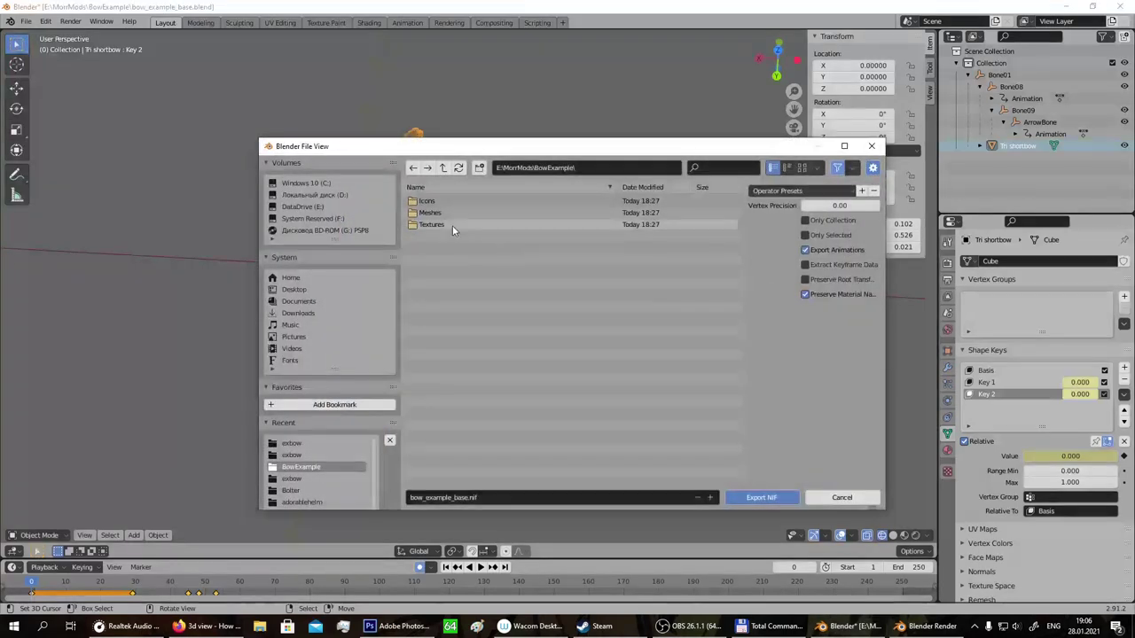
double_click(447, 213)
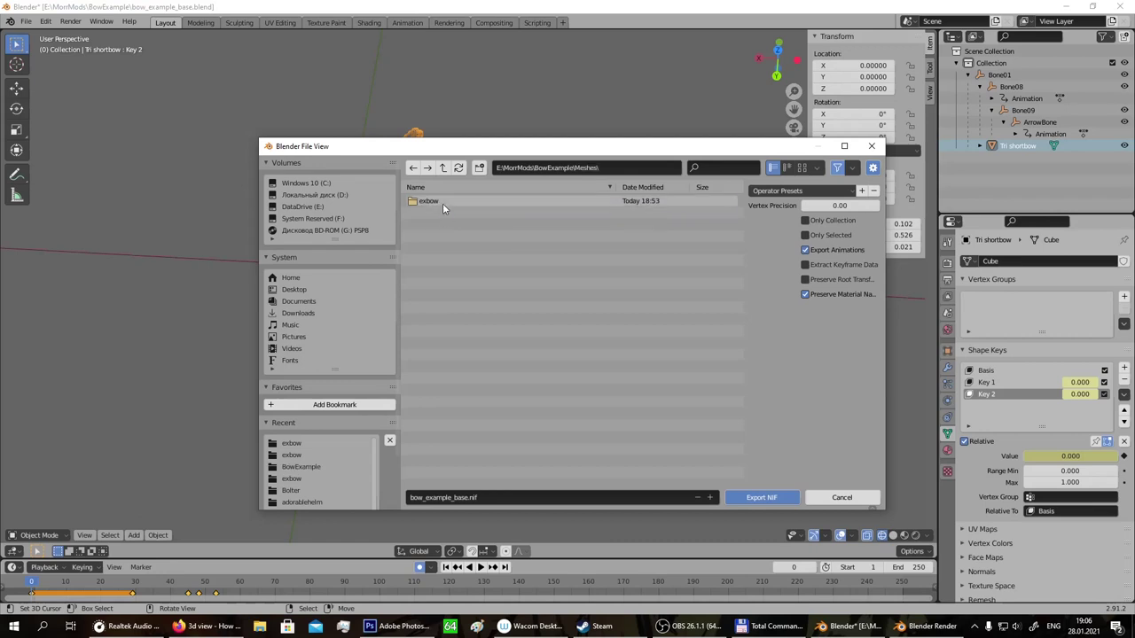
double_click(442, 203)
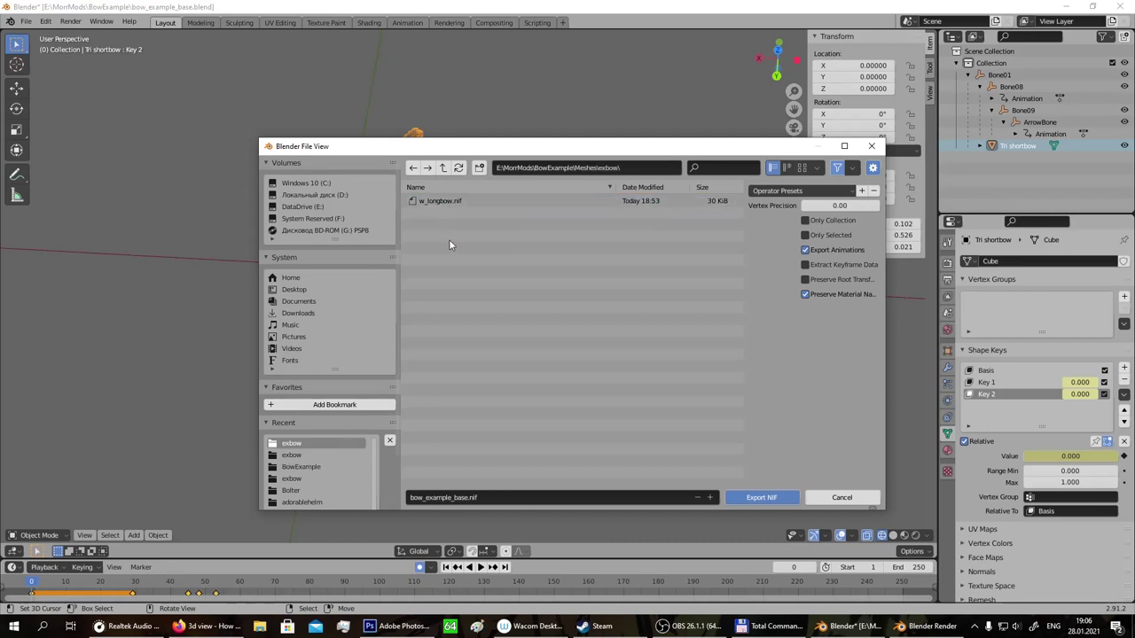
click(517, 499)
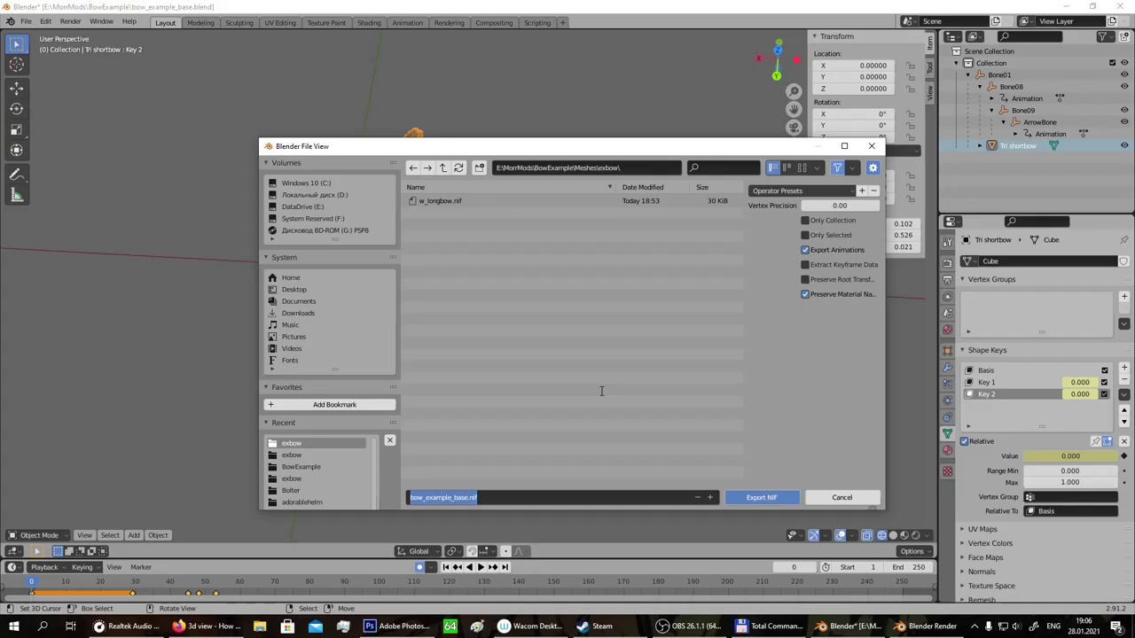
text(exbow)
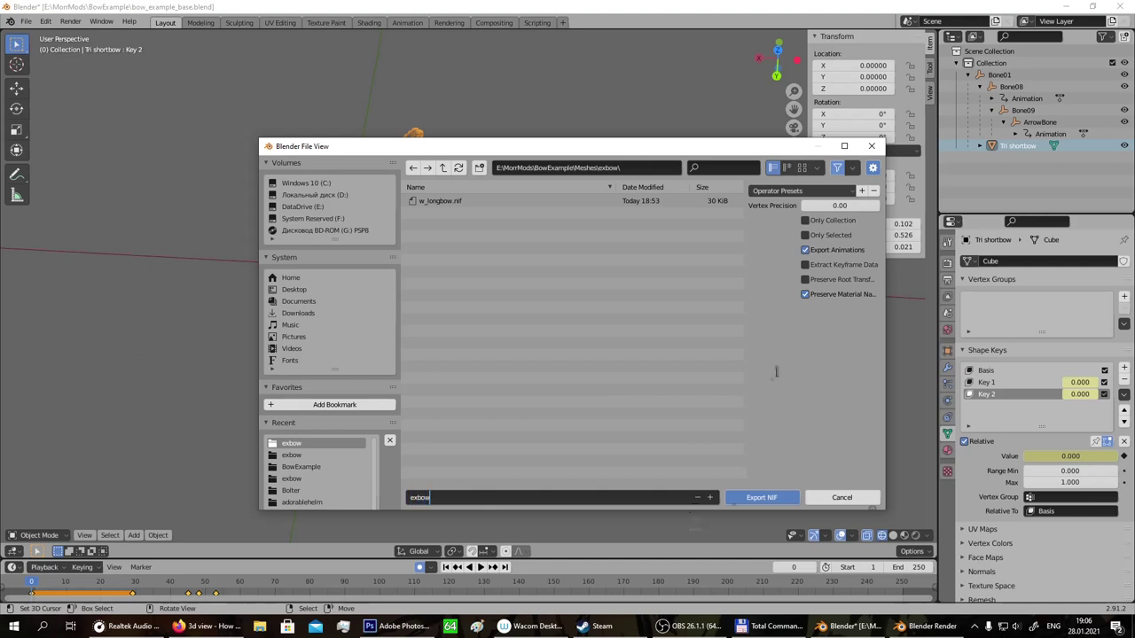
click(768, 498)
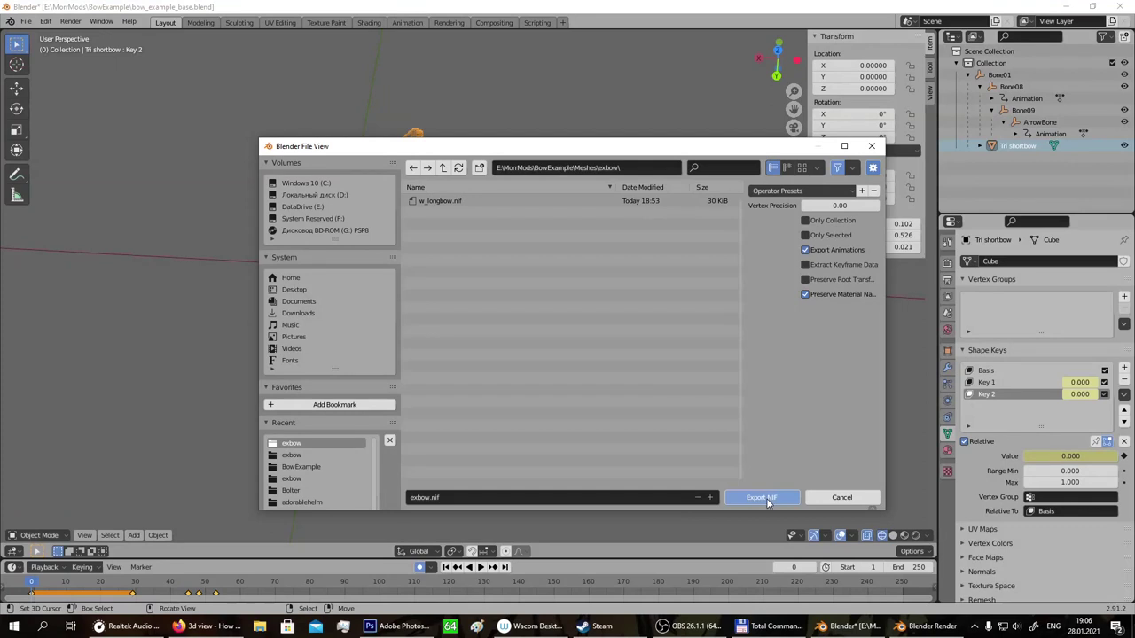
click(766, 498)
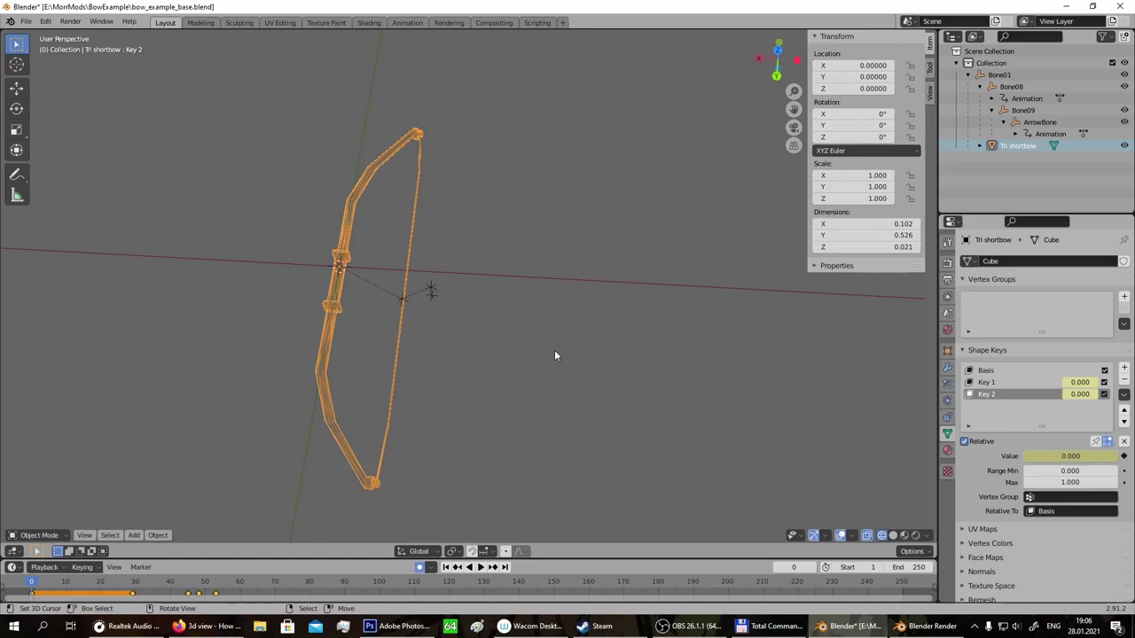
Switch to Total Commander and launch NifSkope from its folder in MorrMods.
click(766, 628)
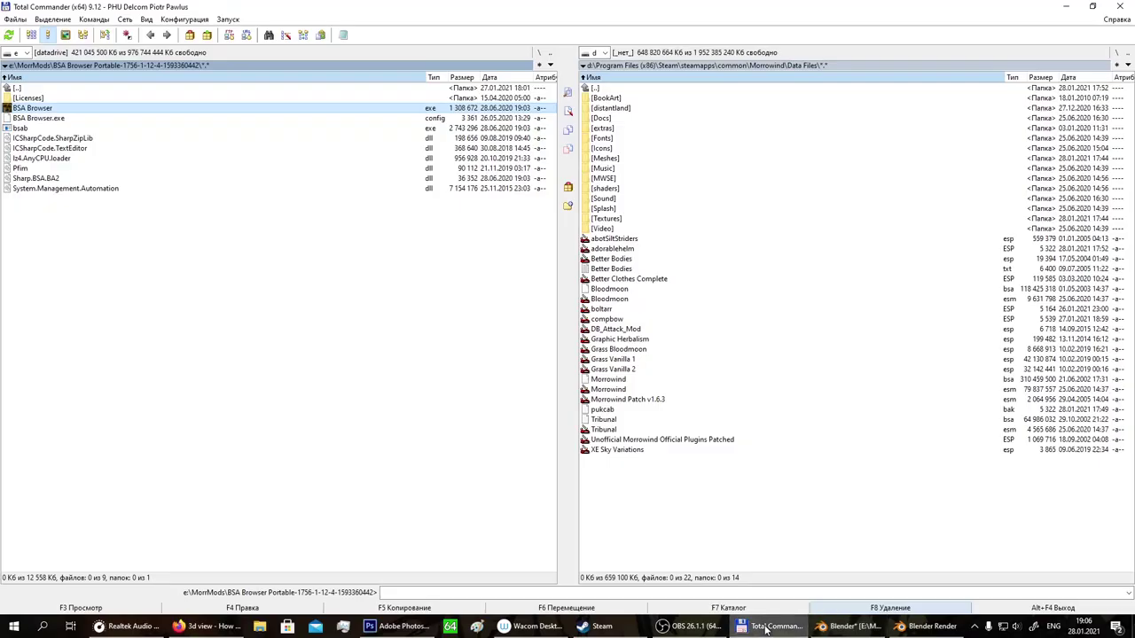
double_click(26, 90)
click(51, 130)
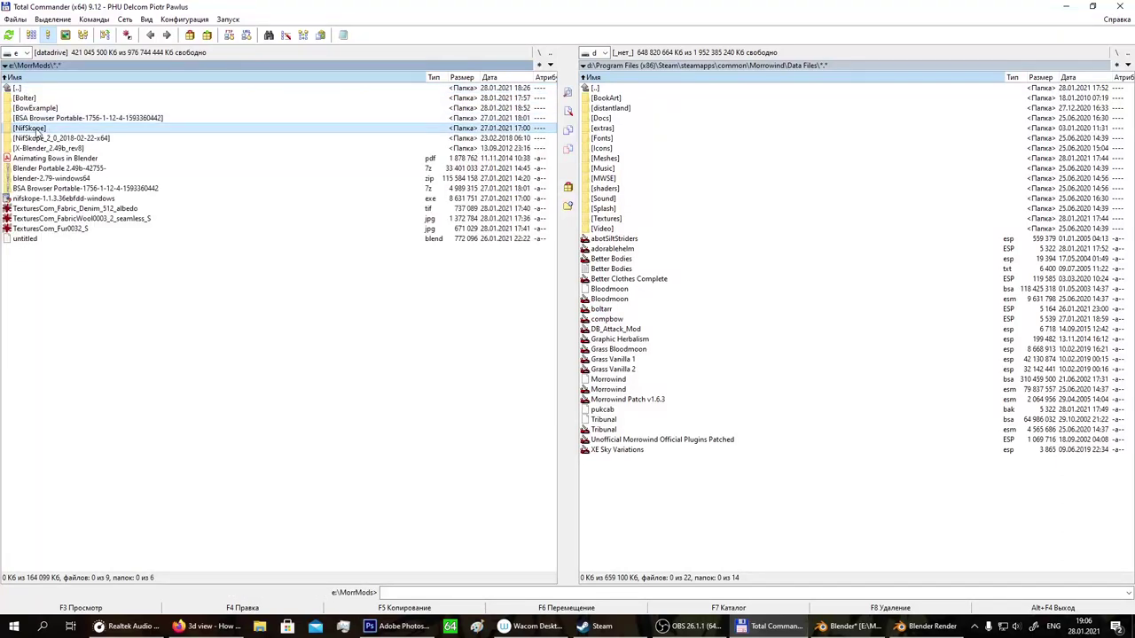
double_click(37, 132)
double_click(56, 250)
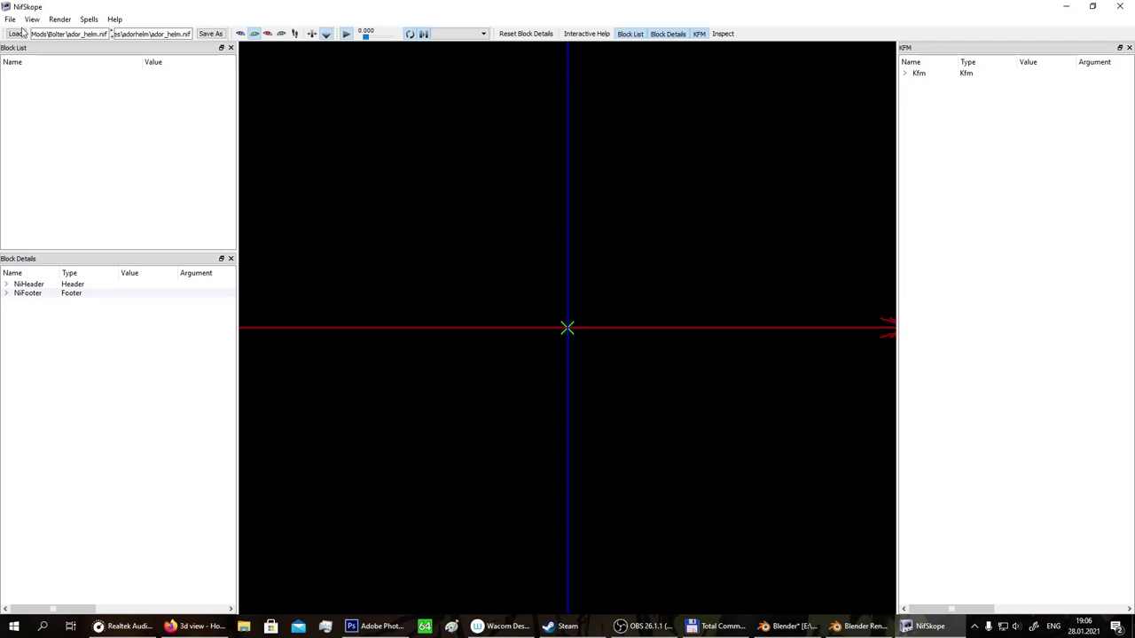
Load exbow.nif from BowExample\Meshes\exbow and view the bow at an angle.
click(17, 33)
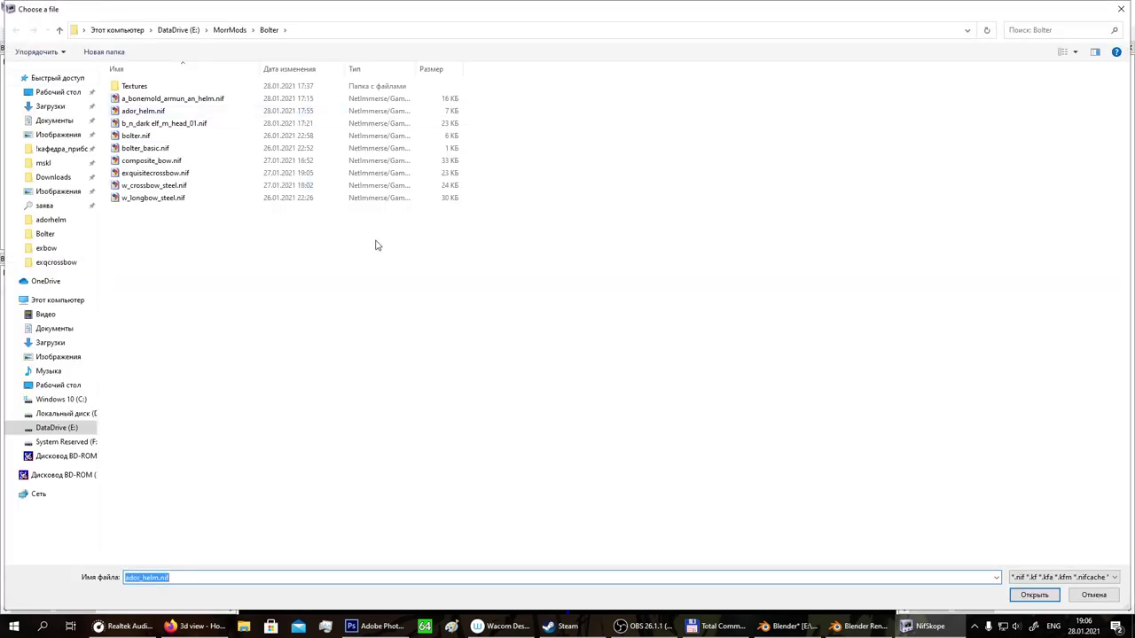
click(229, 31)
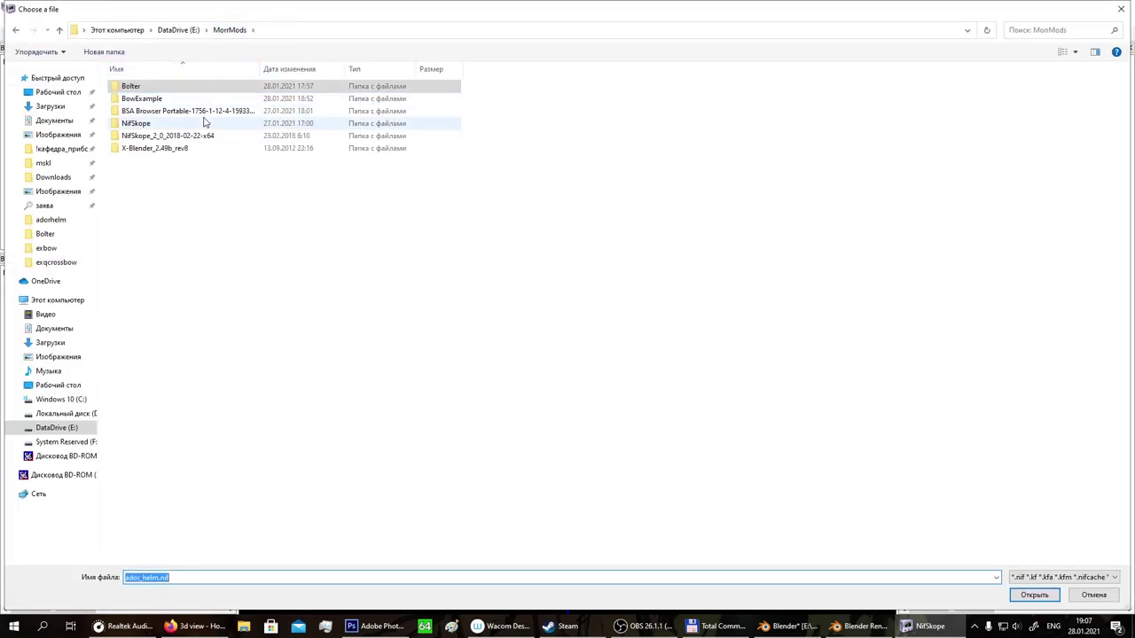
double_click(151, 99)
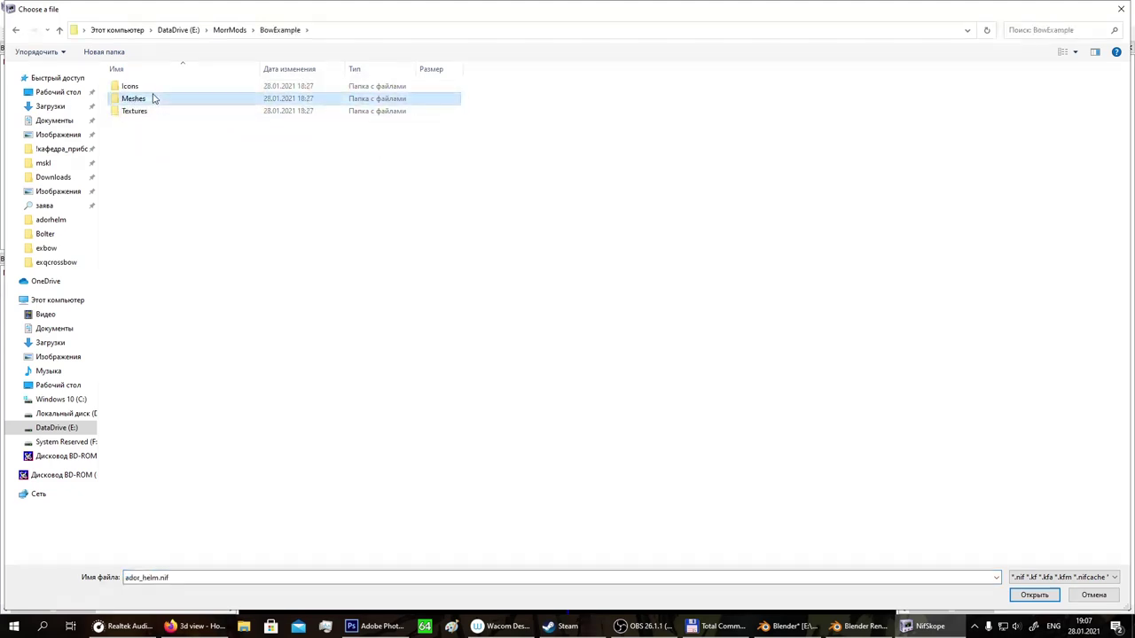
double_click(153, 97)
double_click(153, 88)
double_click(150, 86)
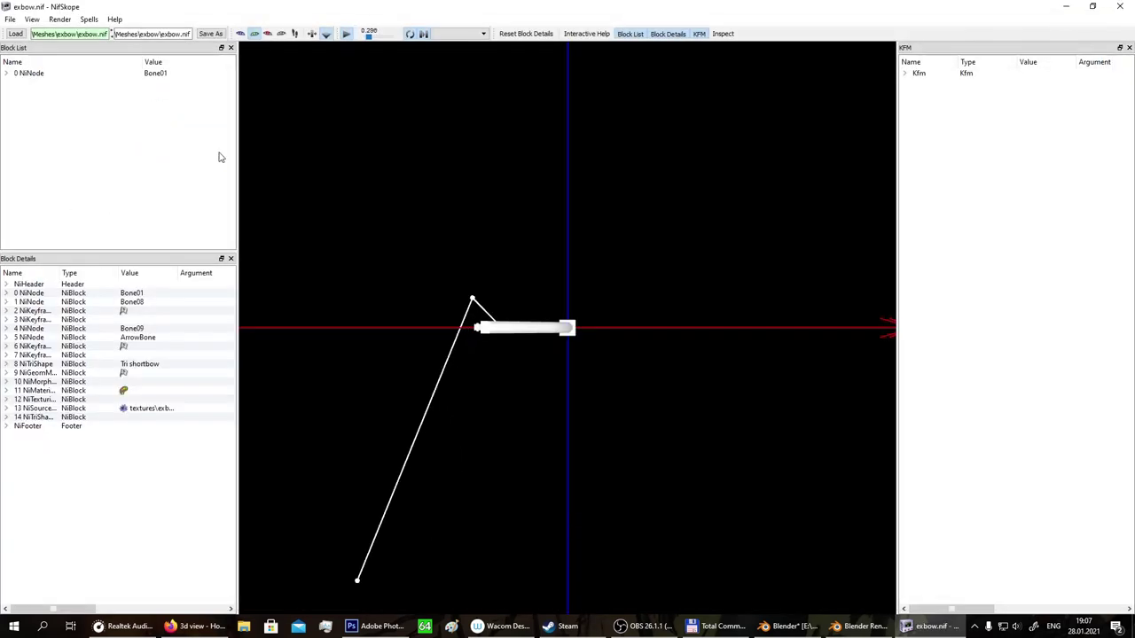
drag(493, 405, 500, 422)
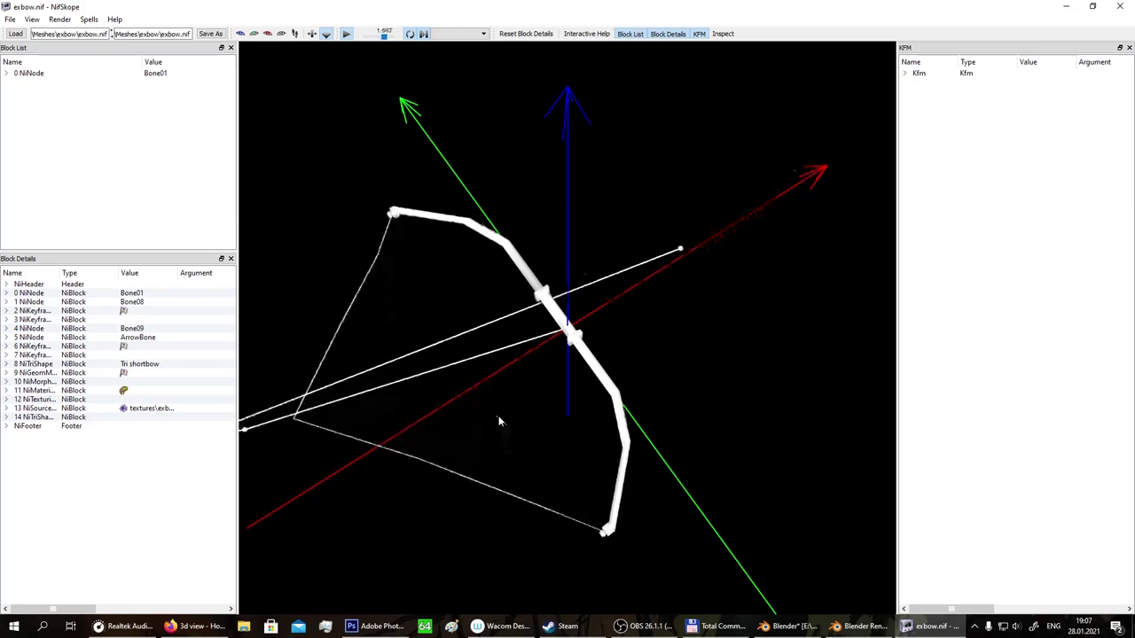
Expand the Bone01 hierarchy down to Tri shortbow's NiSourceTexture block and check its texture file path.
click(6, 72)
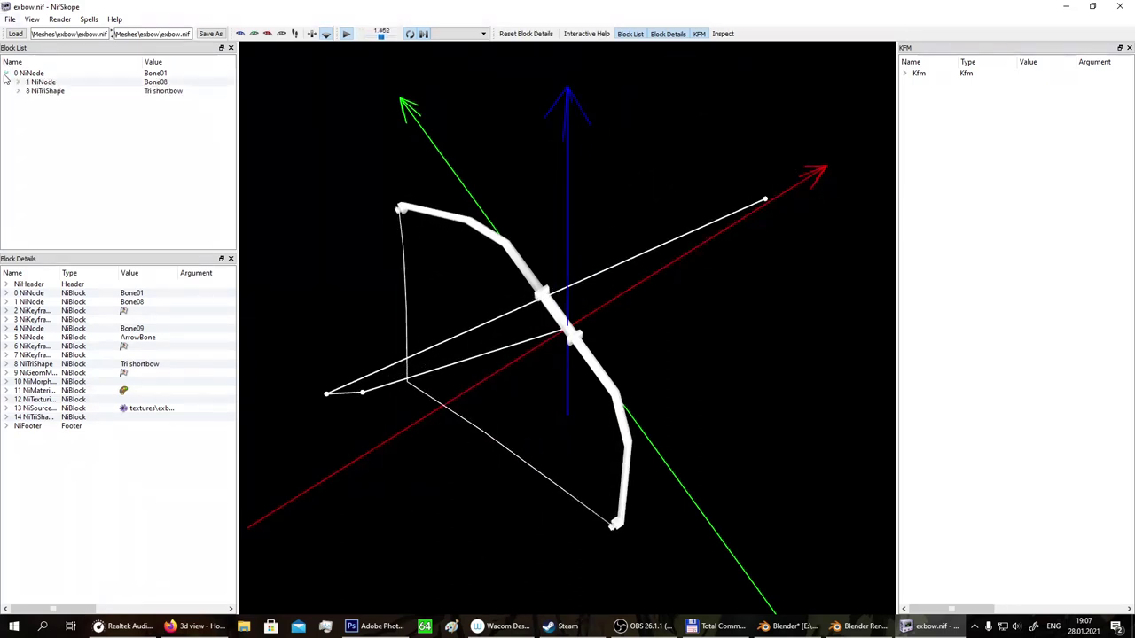
click(18, 81)
click(17, 108)
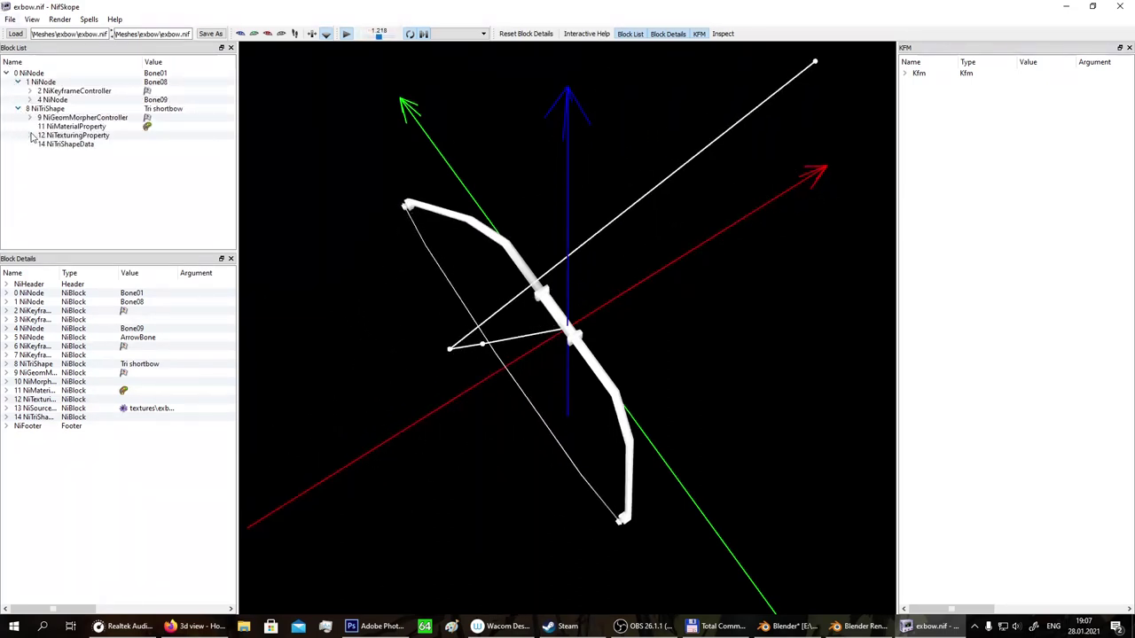
click(29, 135)
click(133, 145)
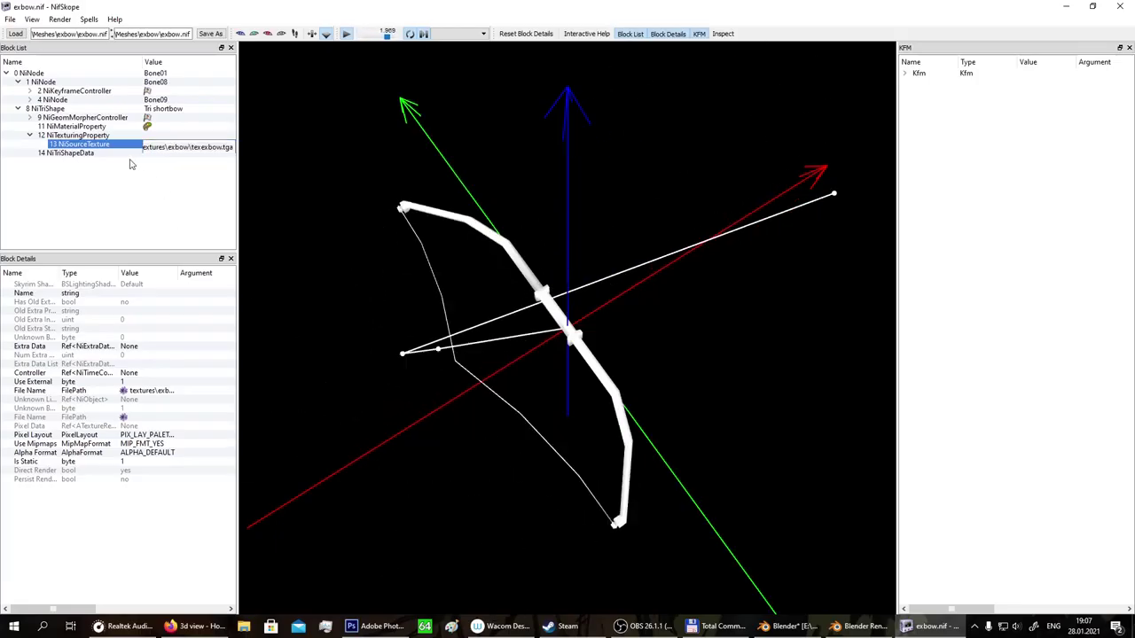
double_click(155, 147)
mouse_move(157, 149)
mouse_down()
mouse_move(133, 147)
mouse_move(258, 155)
mouse_move(113, 153)
mouse_move(155, 150)
mouse_up()
click(150, 147)
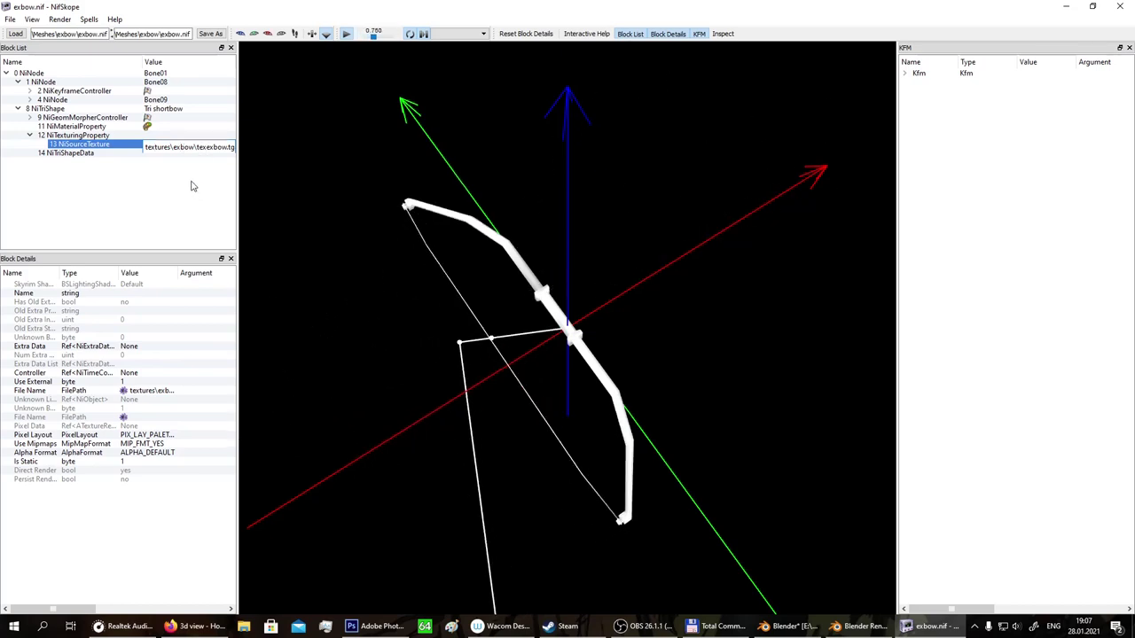
click(174, 134)
click(174, 153)
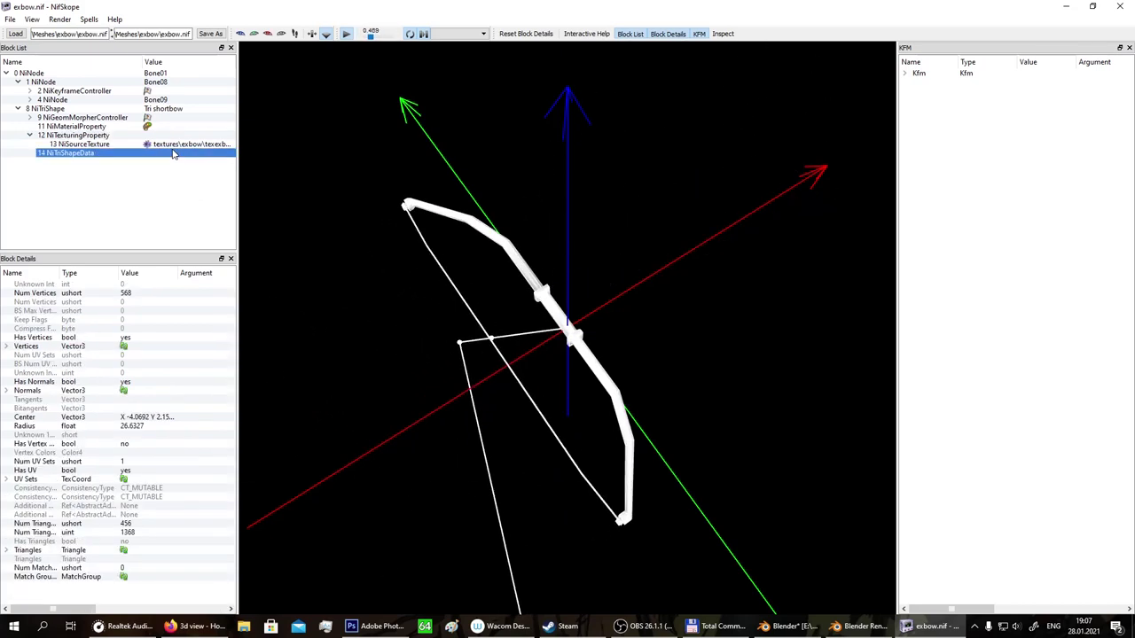
click(174, 146)
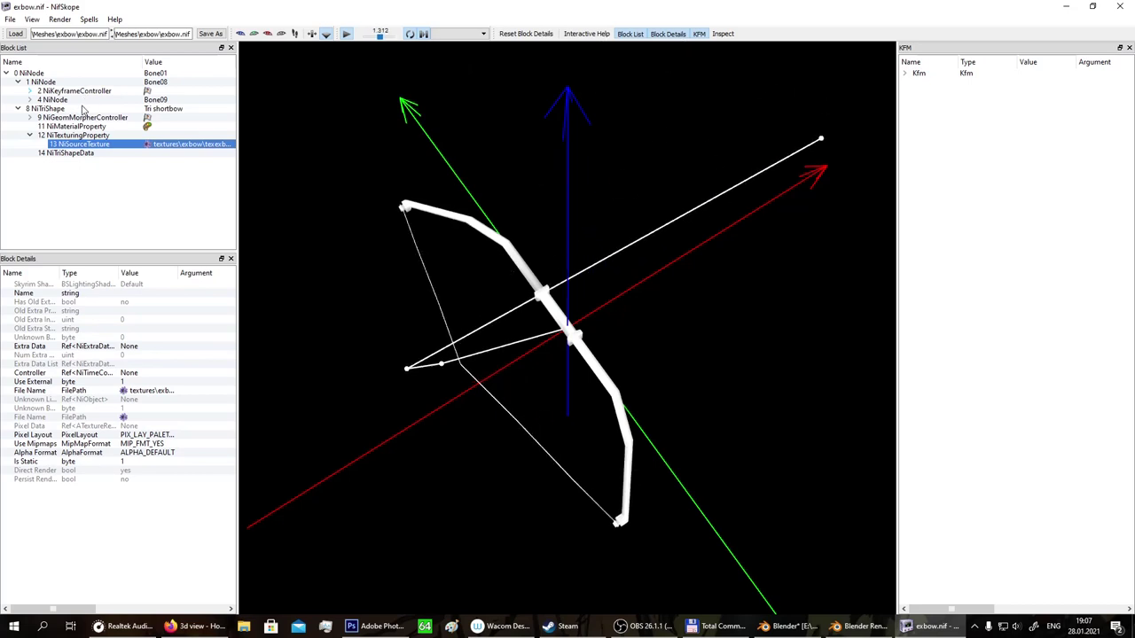
Expand Bone09 and ArrowBone, then inspect the properties of the keyframe controllers and the NiGeomMorpherController.
click(29, 100)
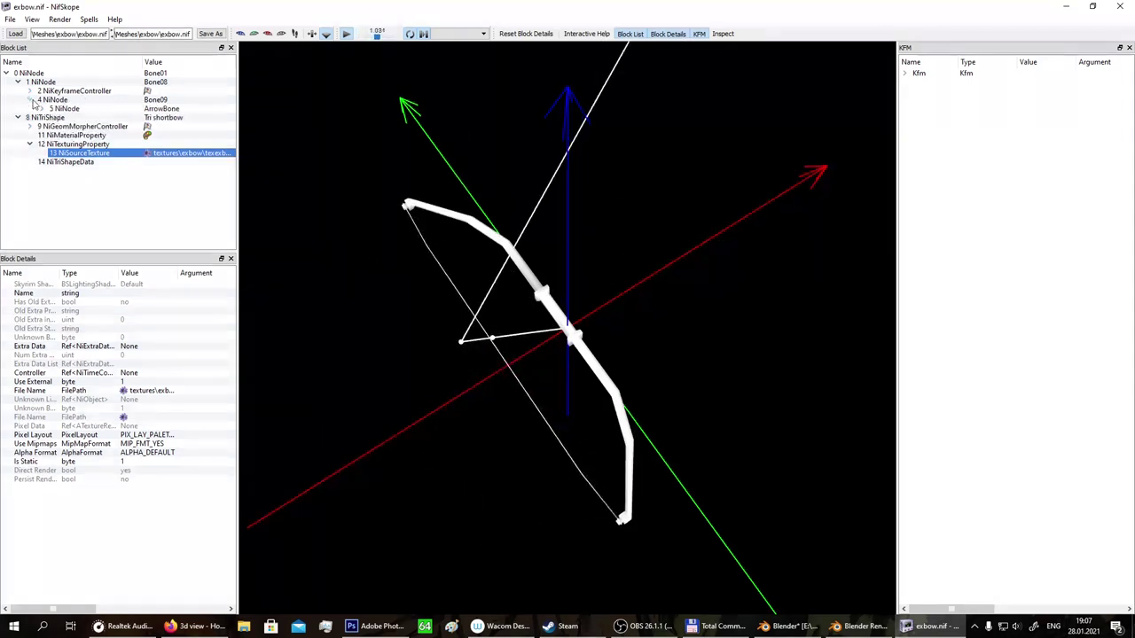
click(41, 108)
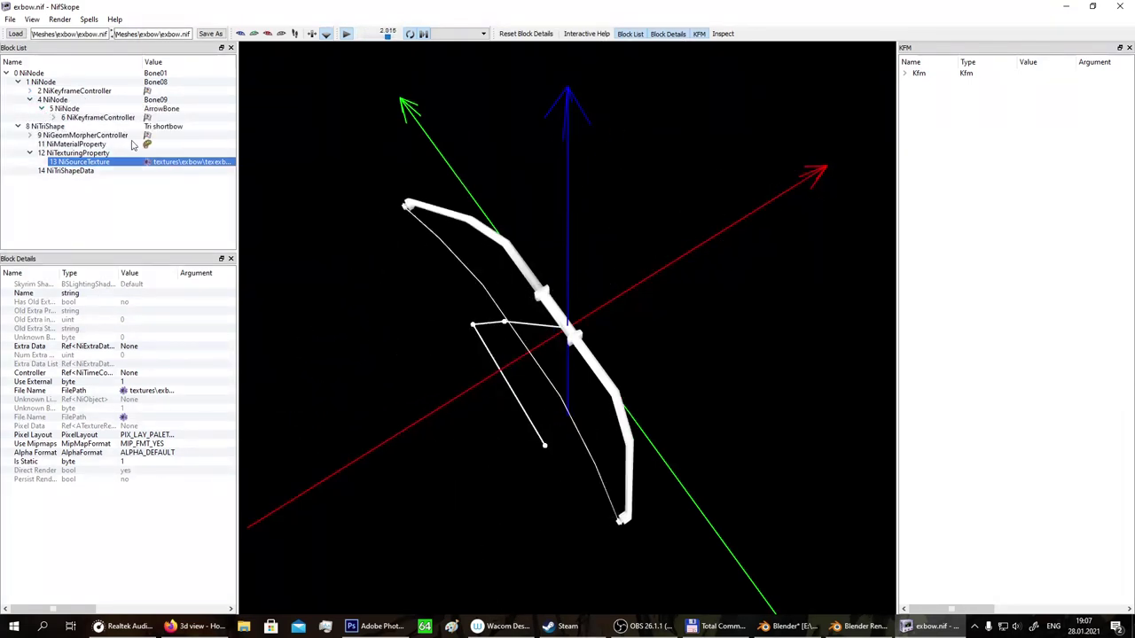
click(88, 118)
click(90, 91)
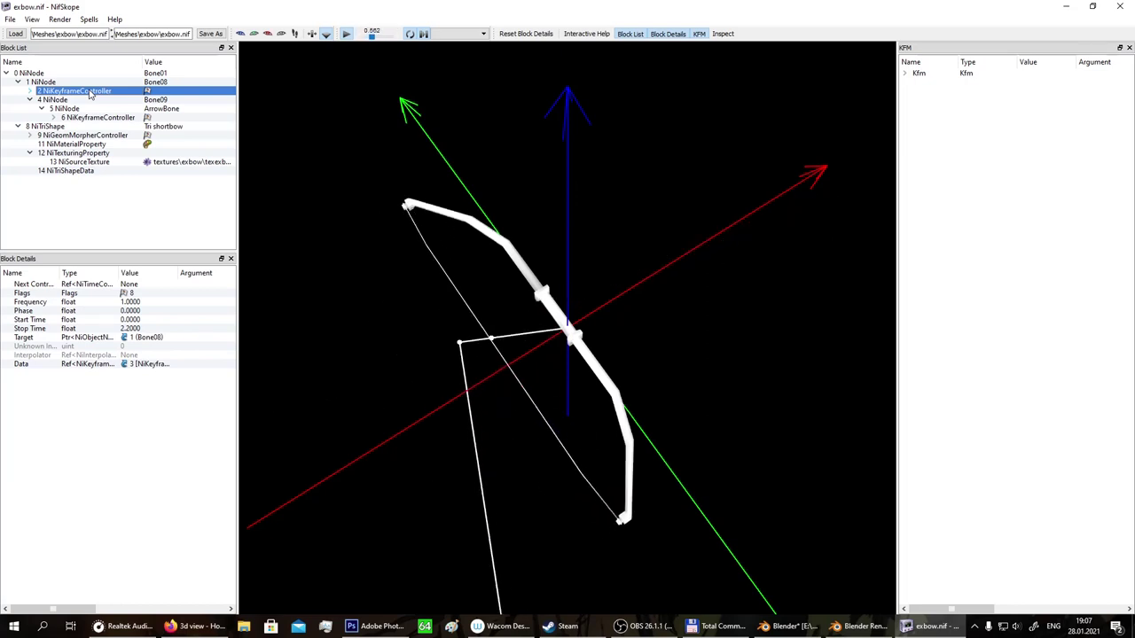
click(81, 135)
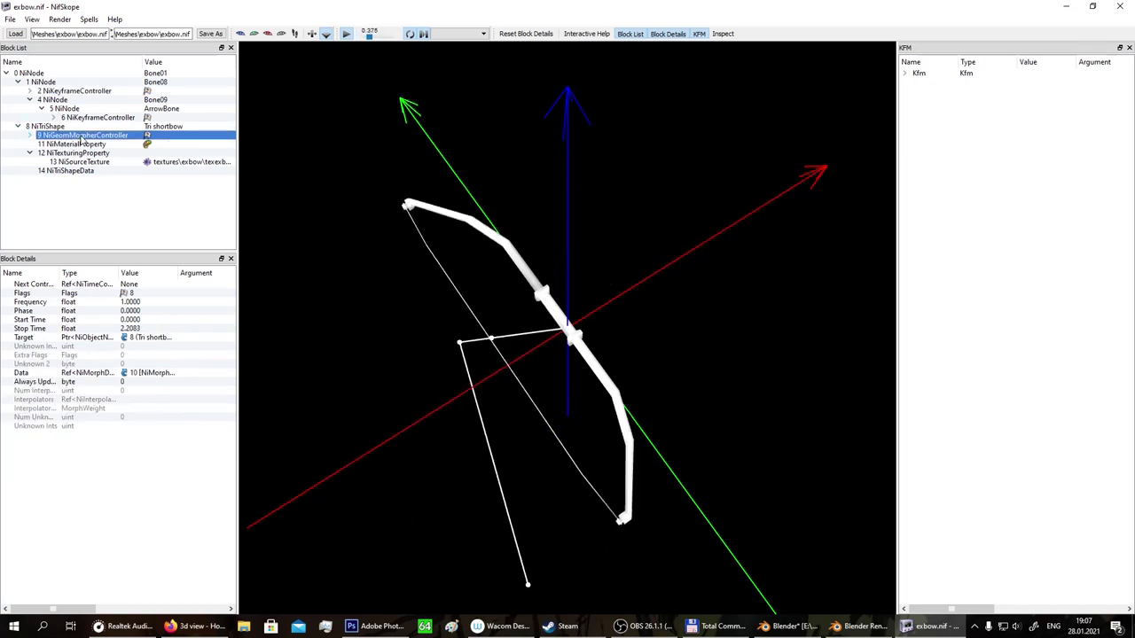
Set the loop mode of Bone08's NiKeyframeController to Clamp.
double_click(148, 92)
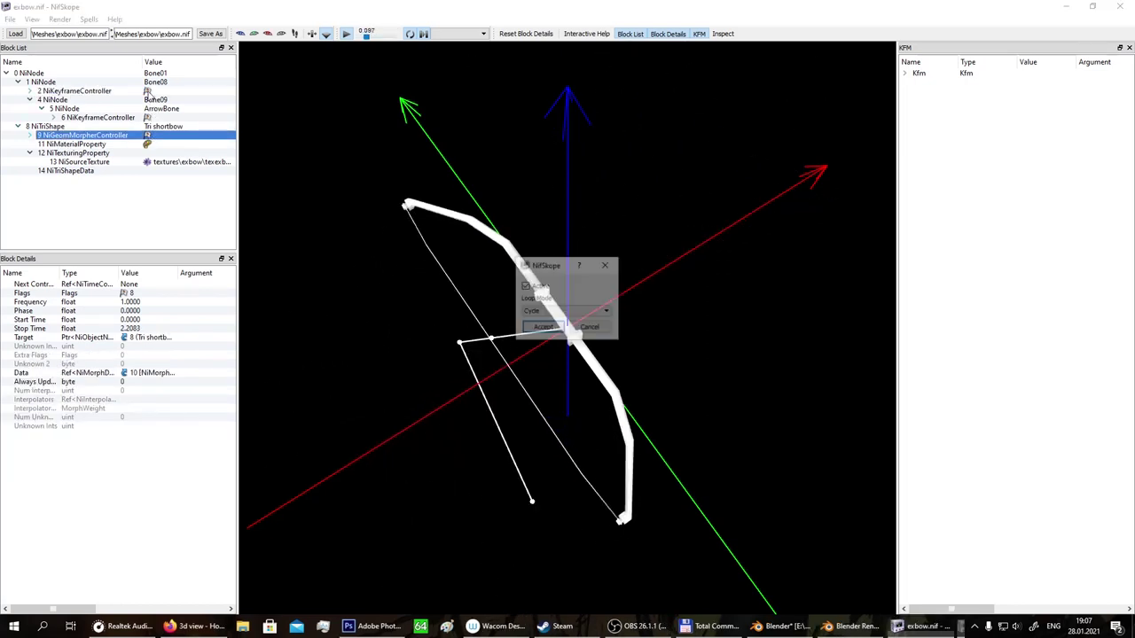
click(539, 312)
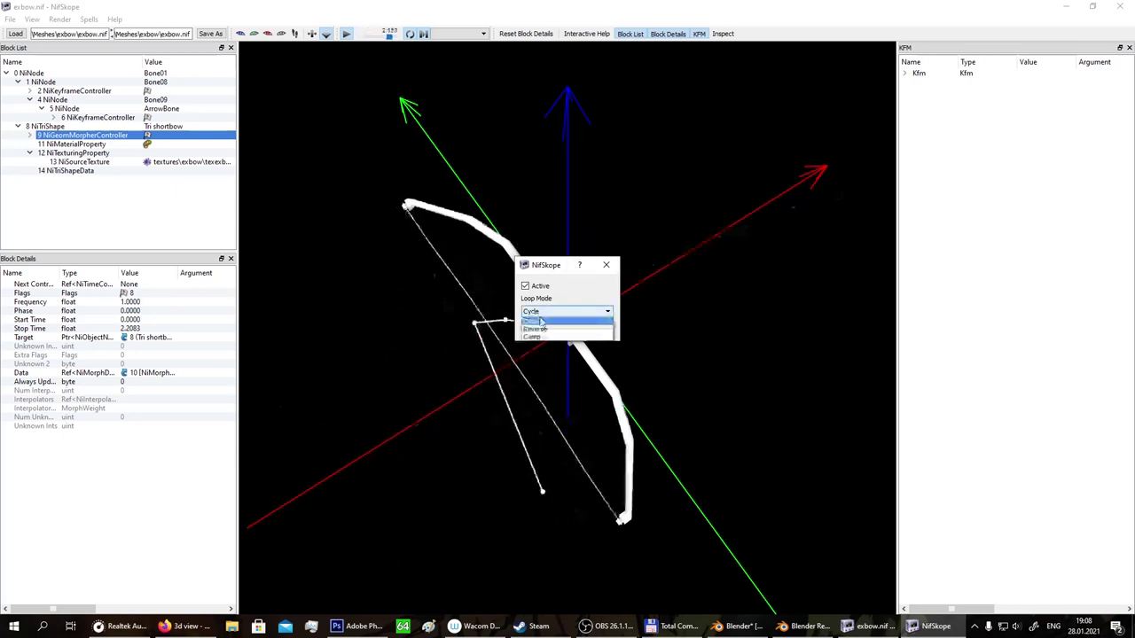
click(533, 336)
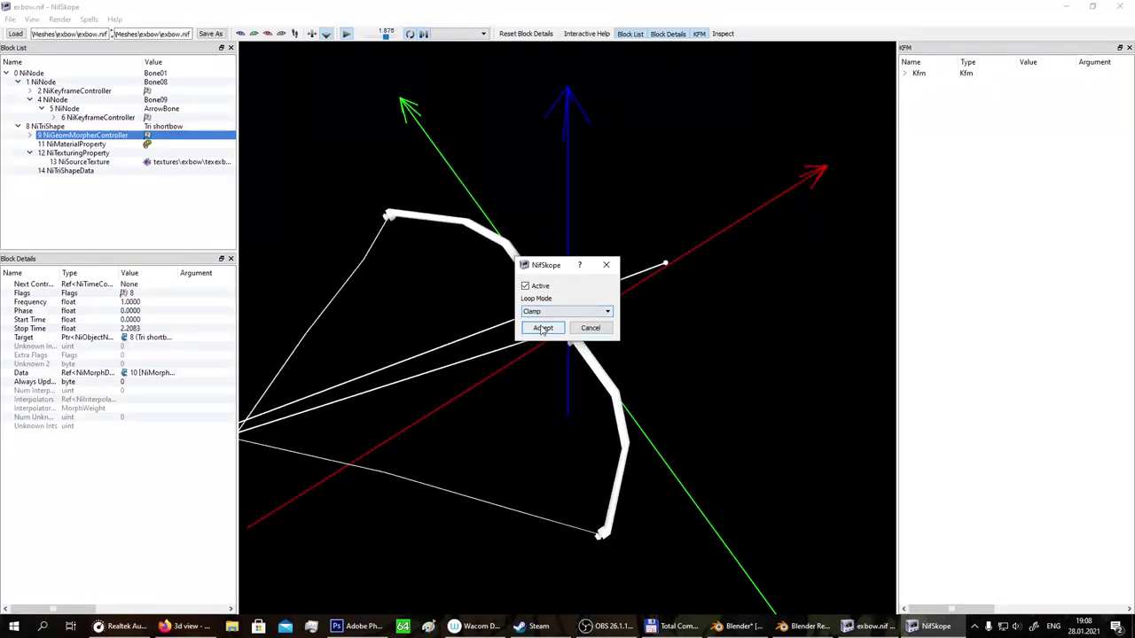
click(542, 329)
Set the loop mode of ArrowBone's NiKeyframeController to Clamp.
click(147, 118)
click(555, 312)
click(552, 337)
click(542, 328)
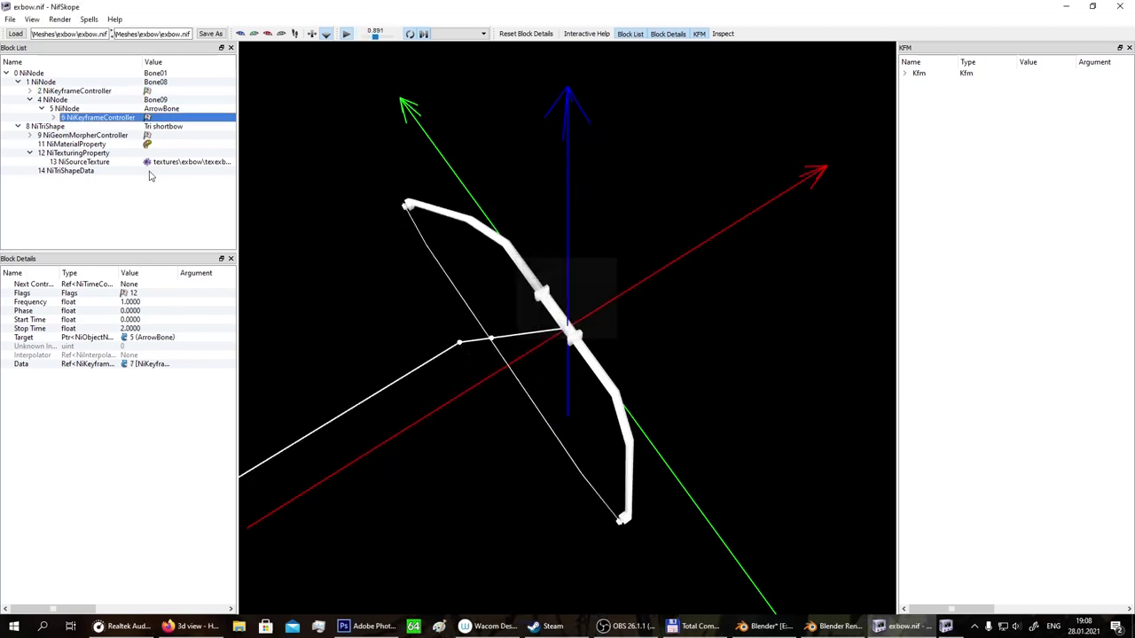
Set the loop mode of Tri shortbow's NiGeomMorpherController to Clamp.
double_click(148, 118)
click(568, 311)
click(543, 339)
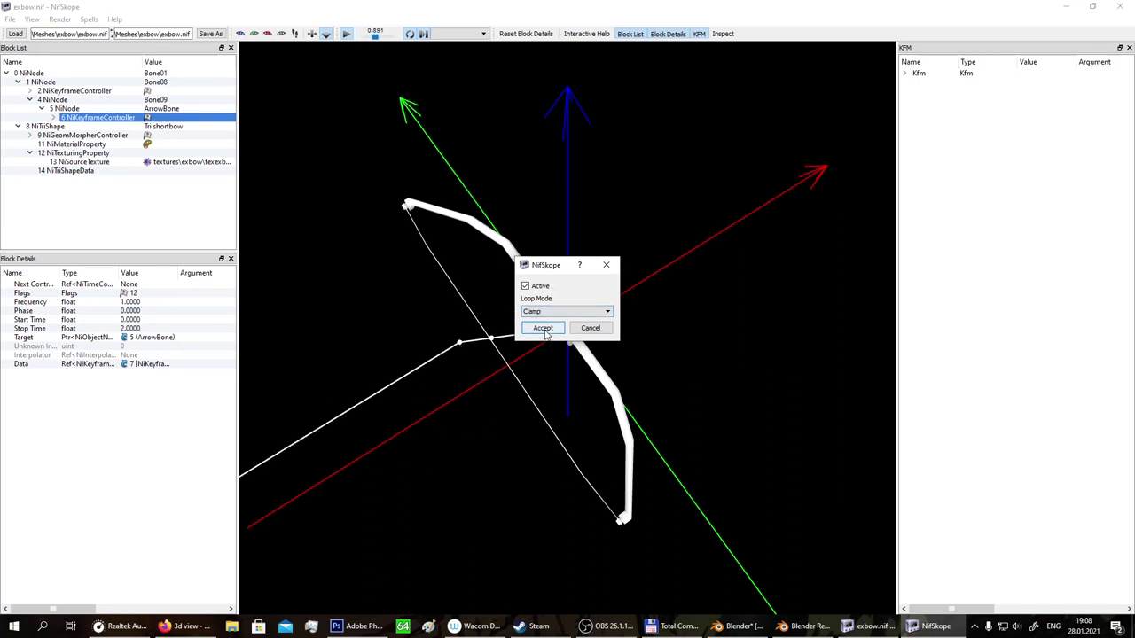
click(543, 328)
click(215, 134)
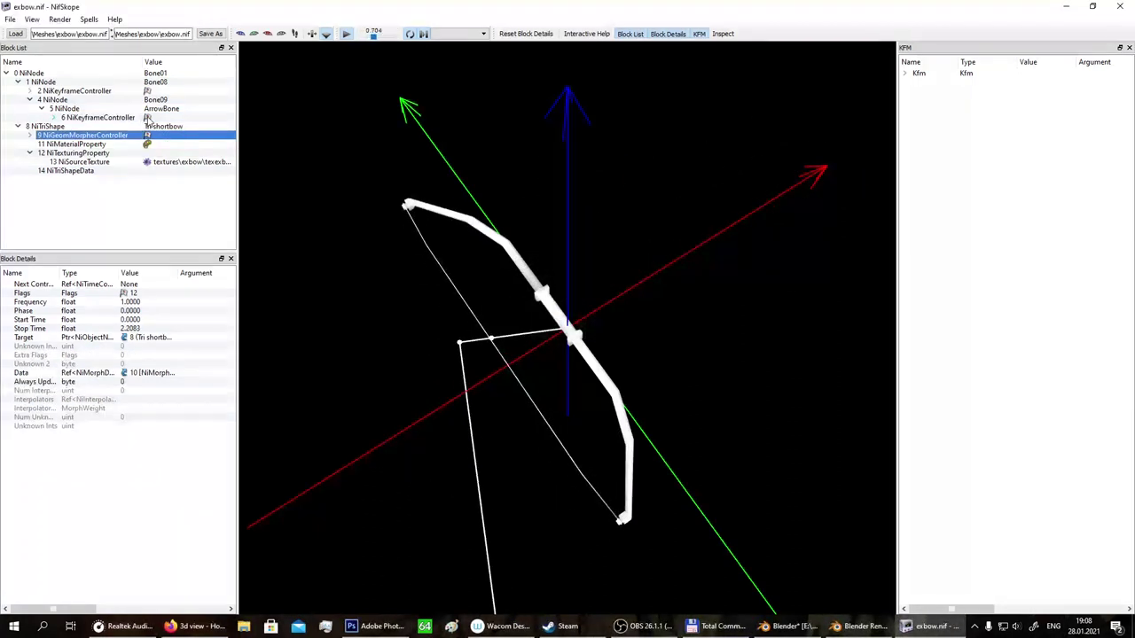
Recheck the loop mode settings of the ArrowBone and Bone08 keyframe controllers.
double_click(147, 135)
click(543, 328)
double_click(147, 90)
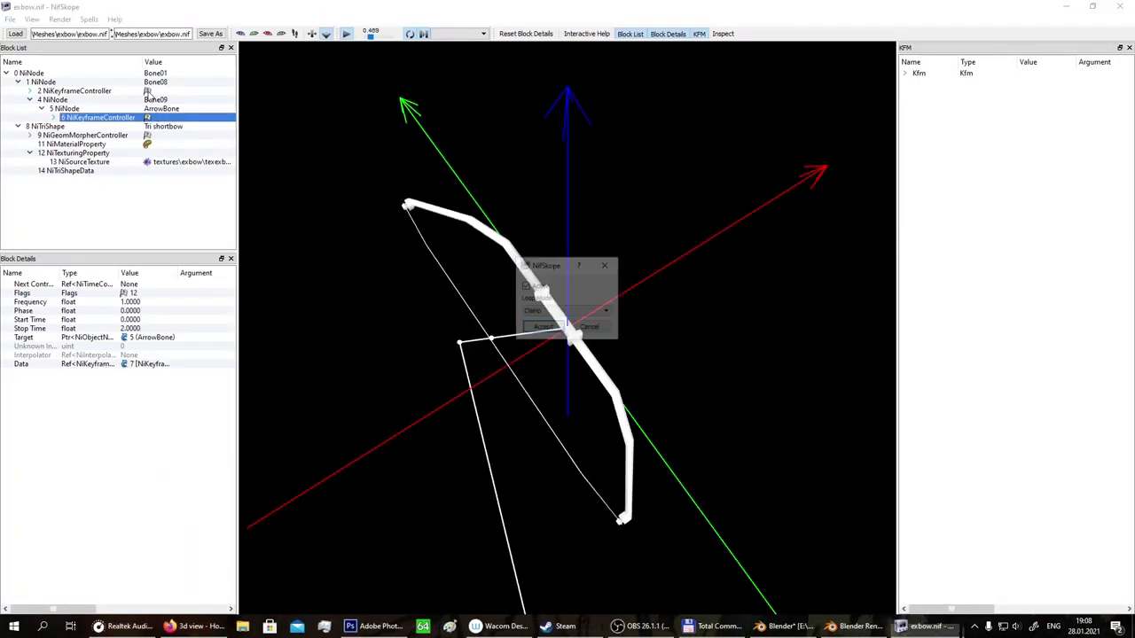
click(559, 328)
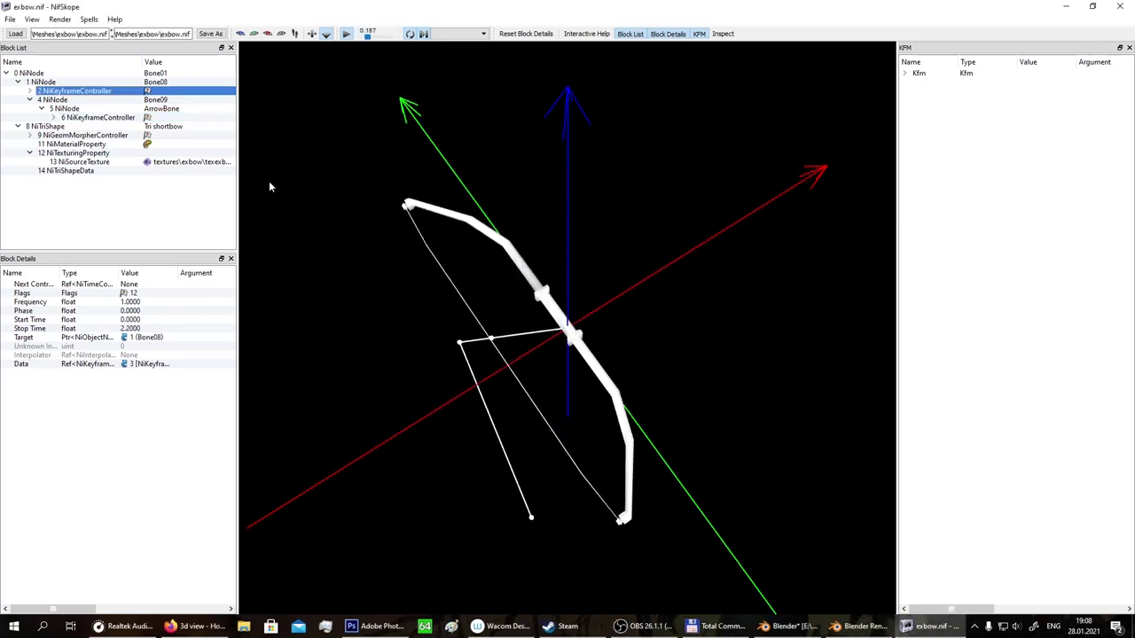
Save the edited model over exbow.nif in the BowExample Meshes\exbow folder.
click(209, 34)
double_click(148, 86)
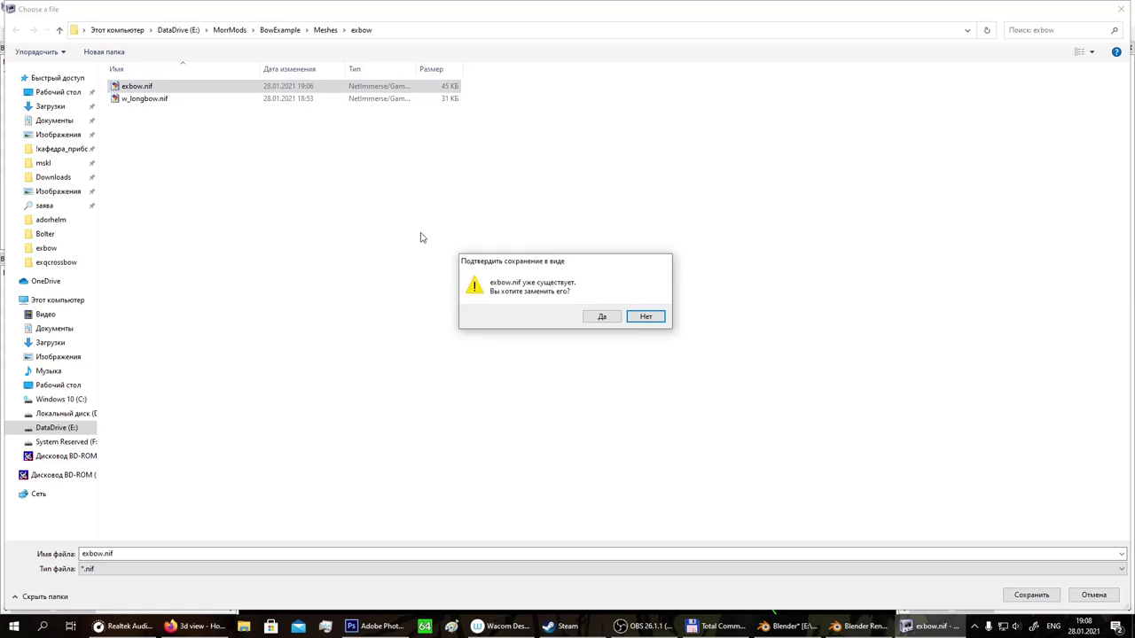
click(594, 321)
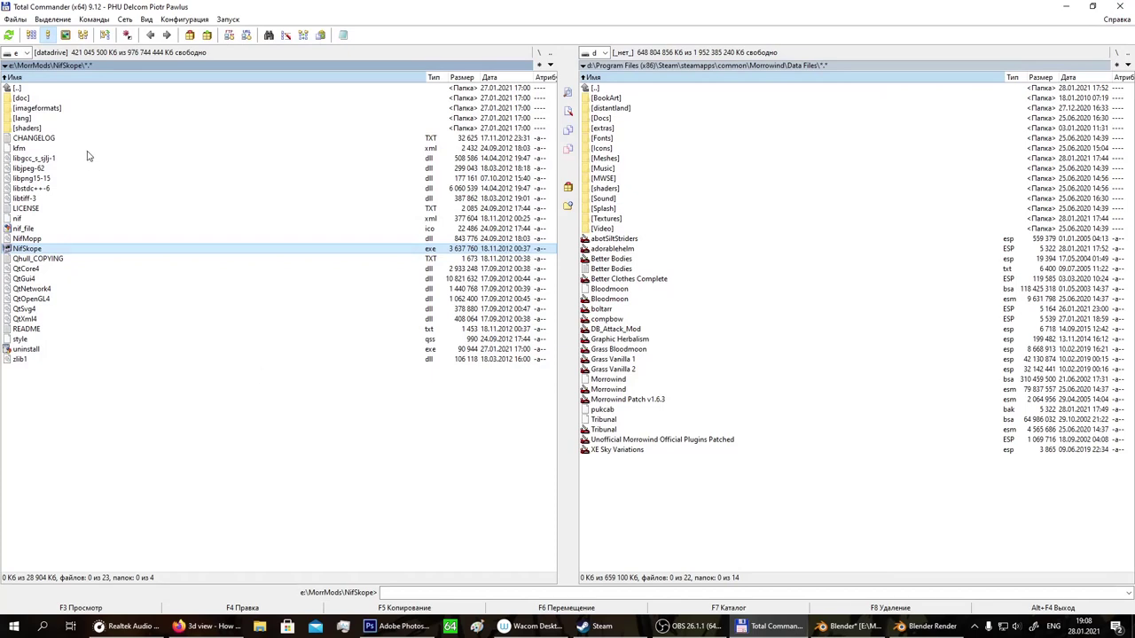
View the exbowico.tga icon stored in the BowExample Icons\exbow folder.
double_click(24, 89)
double_click(52, 108)
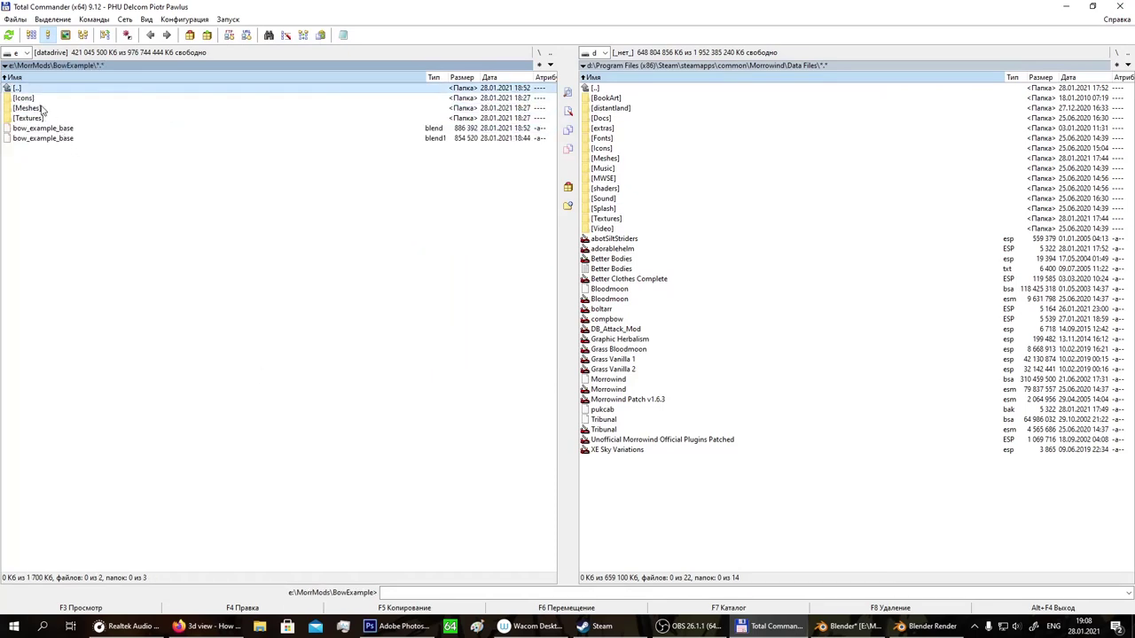
click(26, 108)
click(36, 100)
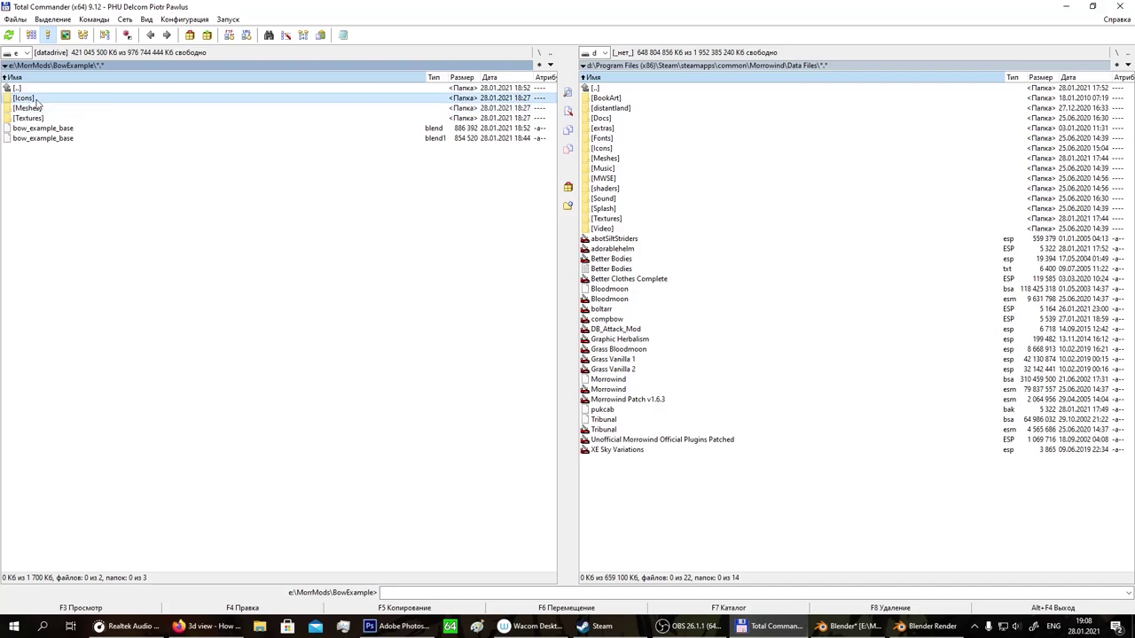
double_click(35, 99)
double_click(32, 99)
double_click(29, 99)
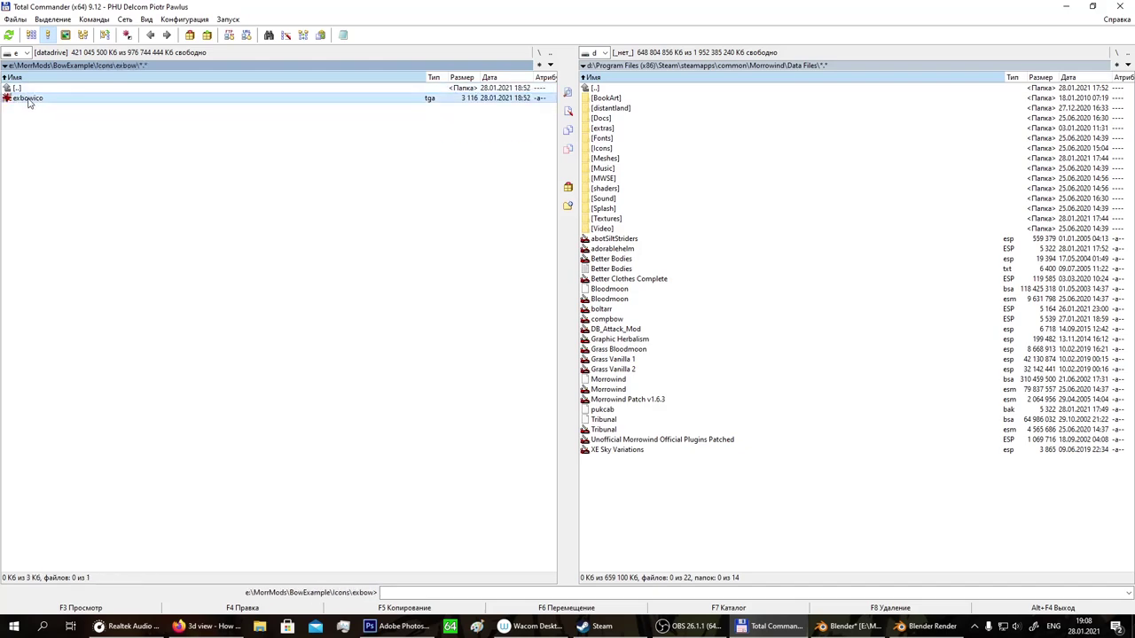
click(1119, 6)
Delete w_longbow.nif from the BowExample Meshes\exbow folder.
double_click(16, 89)
double_click(17, 90)
click(45, 110)
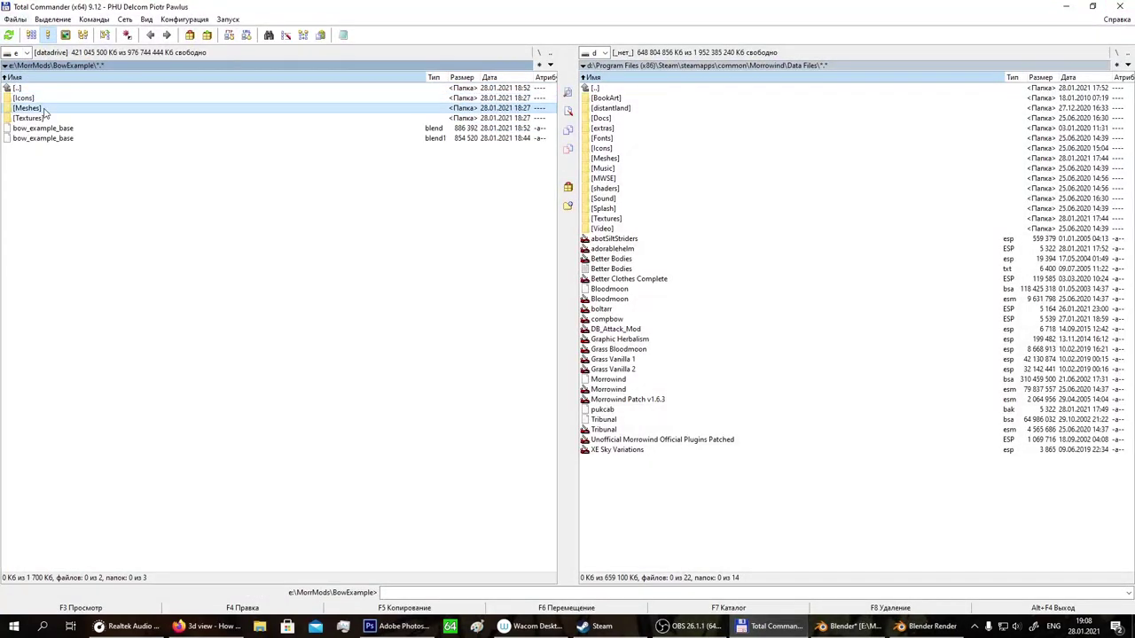
double_click(46, 110)
double_click(34, 100)
click(41, 110)
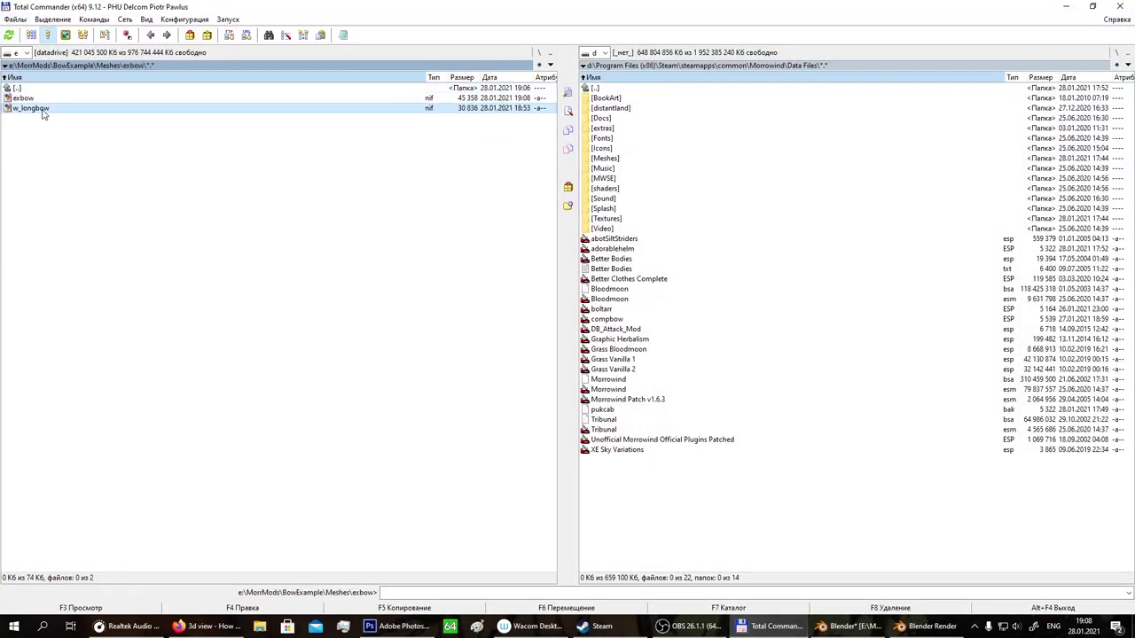
key(Delete)
key(Return)
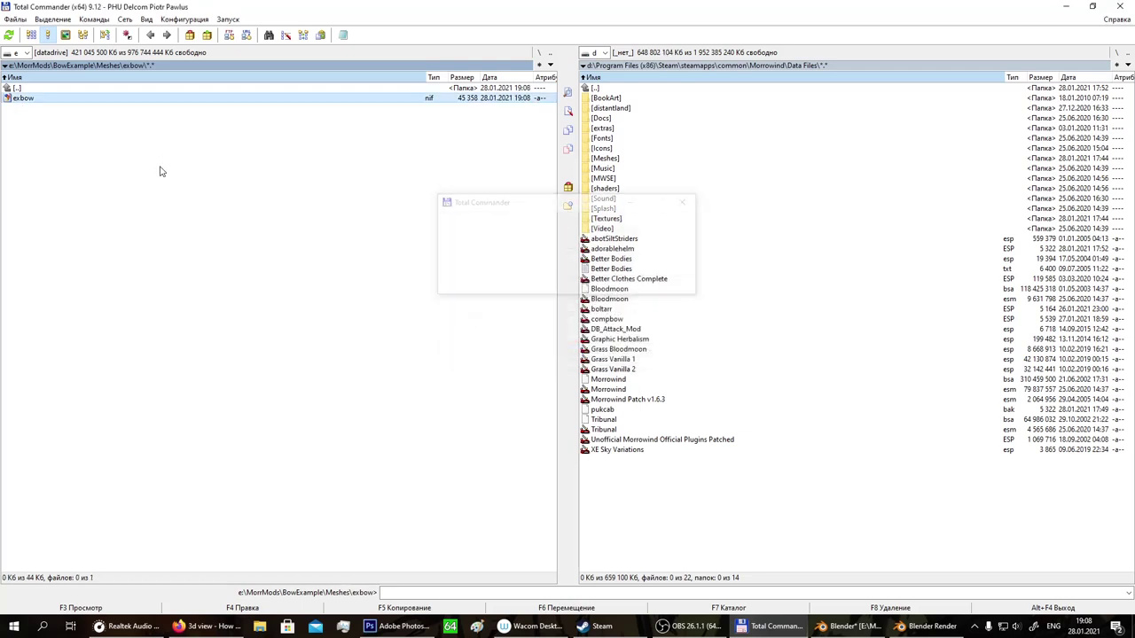
View the texexbow.tga texture stored in the BowExample Textures\exbow folder.
double_click(54, 91)
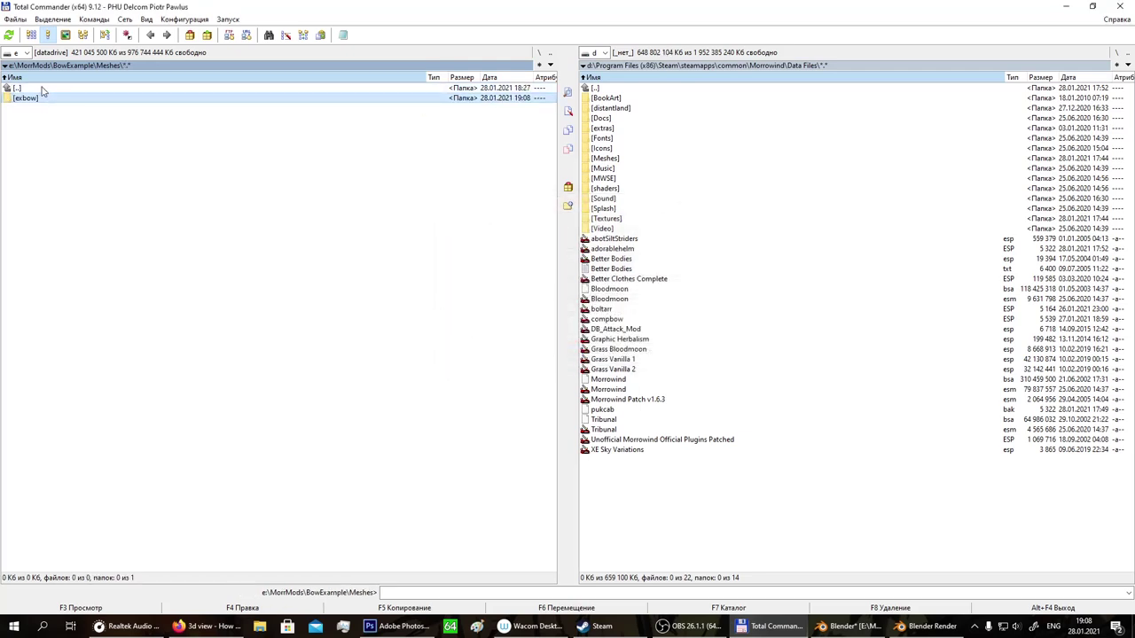
double_click(45, 91)
click(39, 117)
double_click(40, 118)
double_click(42, 98)
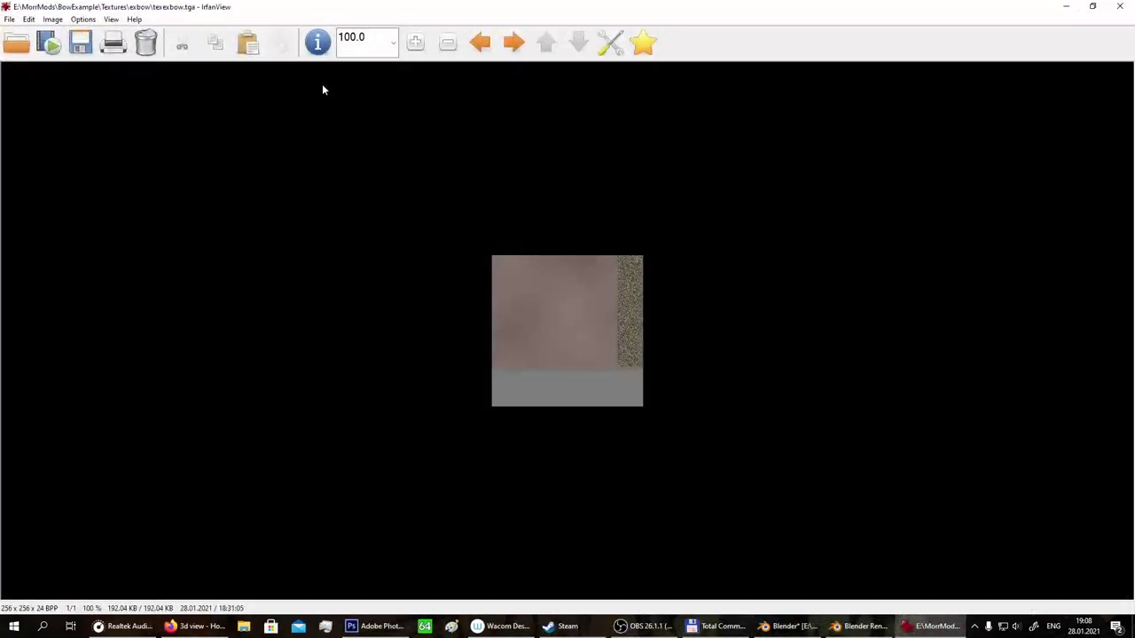
click(1119, 7)
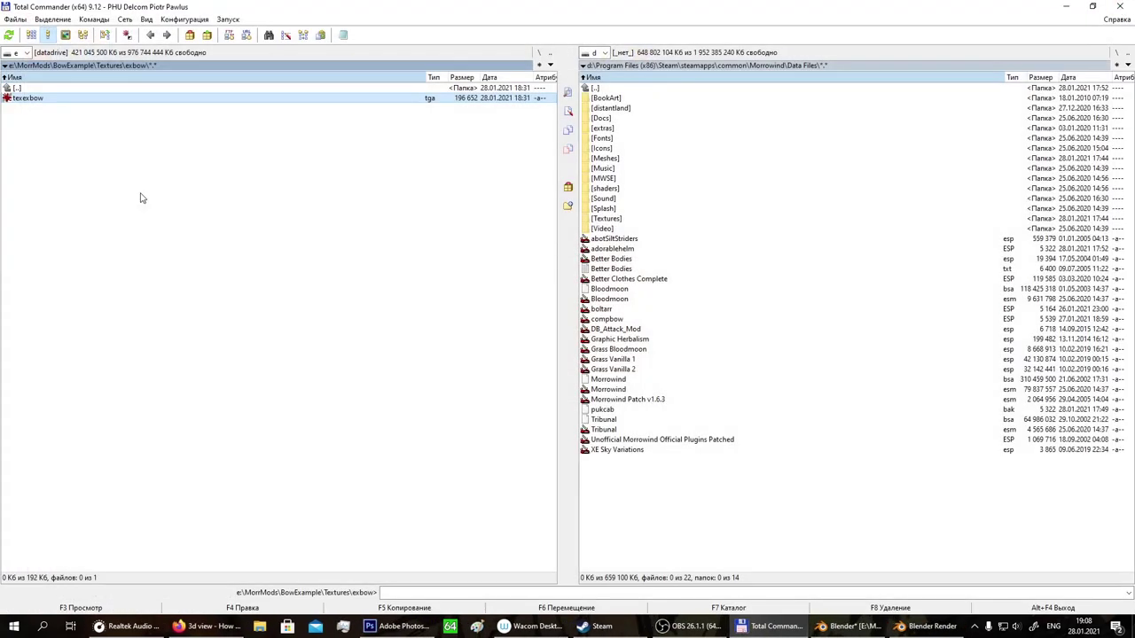
Copy the Icons, Meshes and Textures folders from BowExample into Morrowind's Data Files folder.
double_click(34, 88)
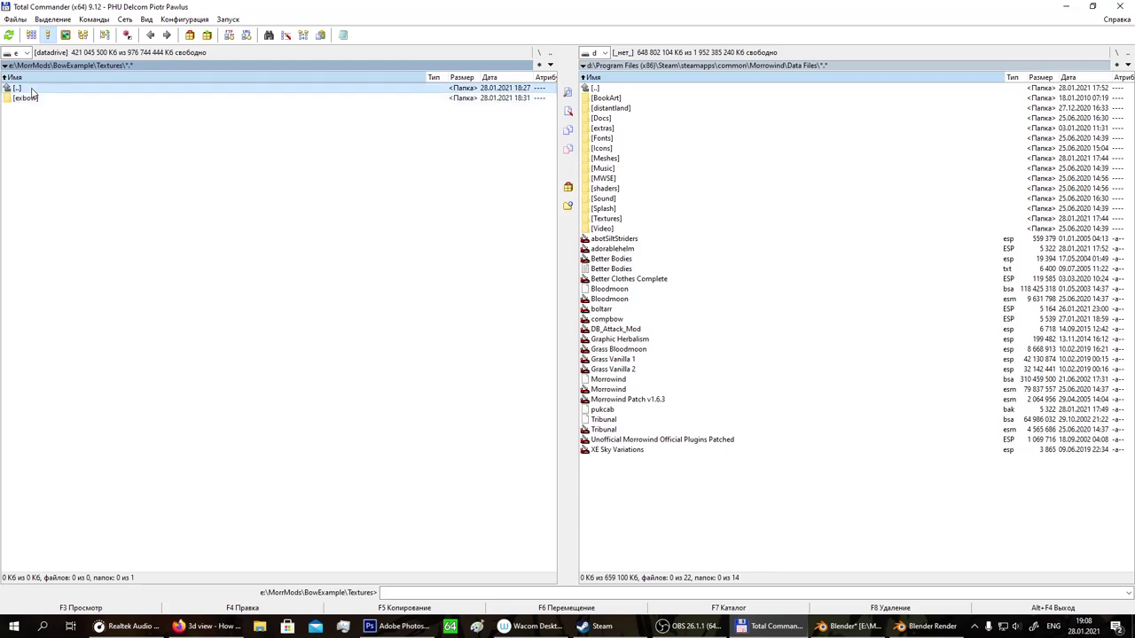
double_click(36, 89)
click(51, 99)
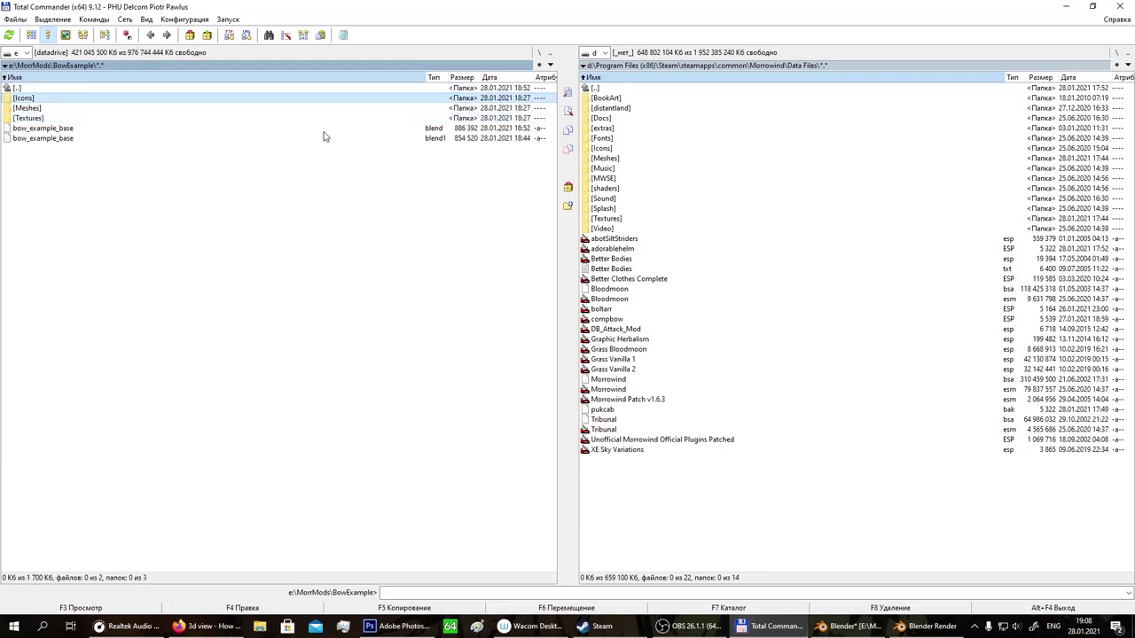
key(space)
key(Down)
key(space)
key(Down)
key(space)
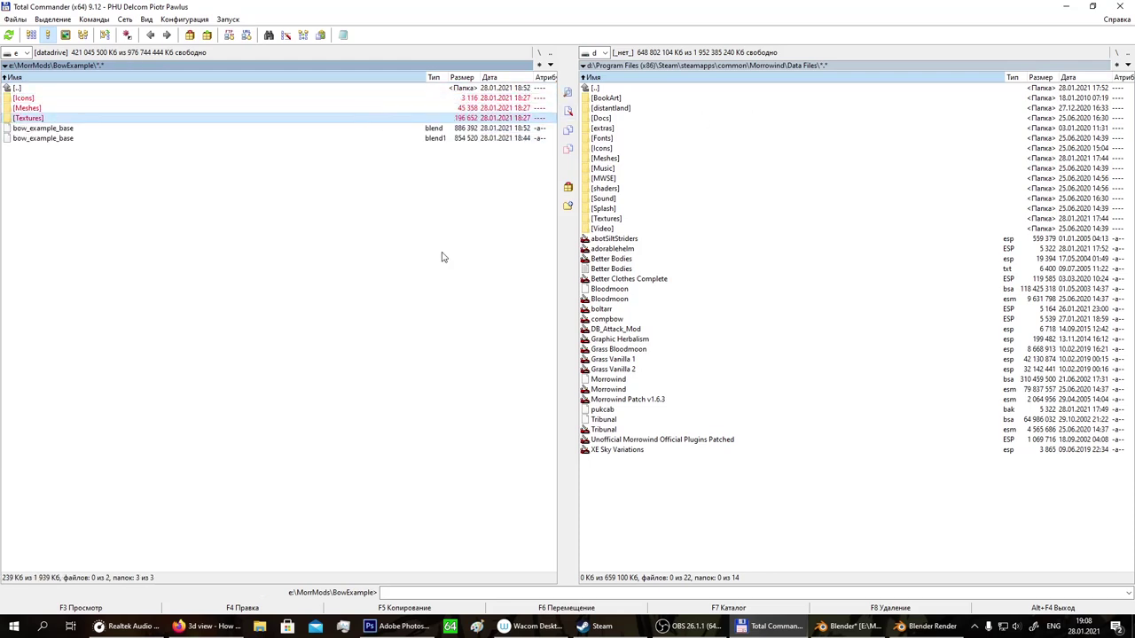
key(F5)
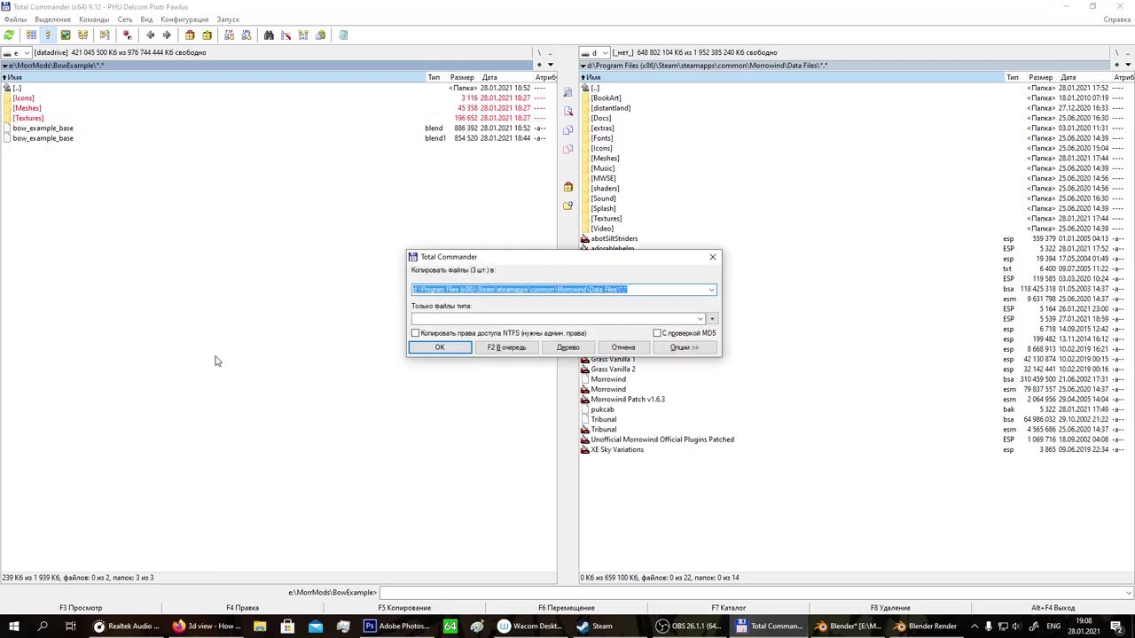
key(Return)
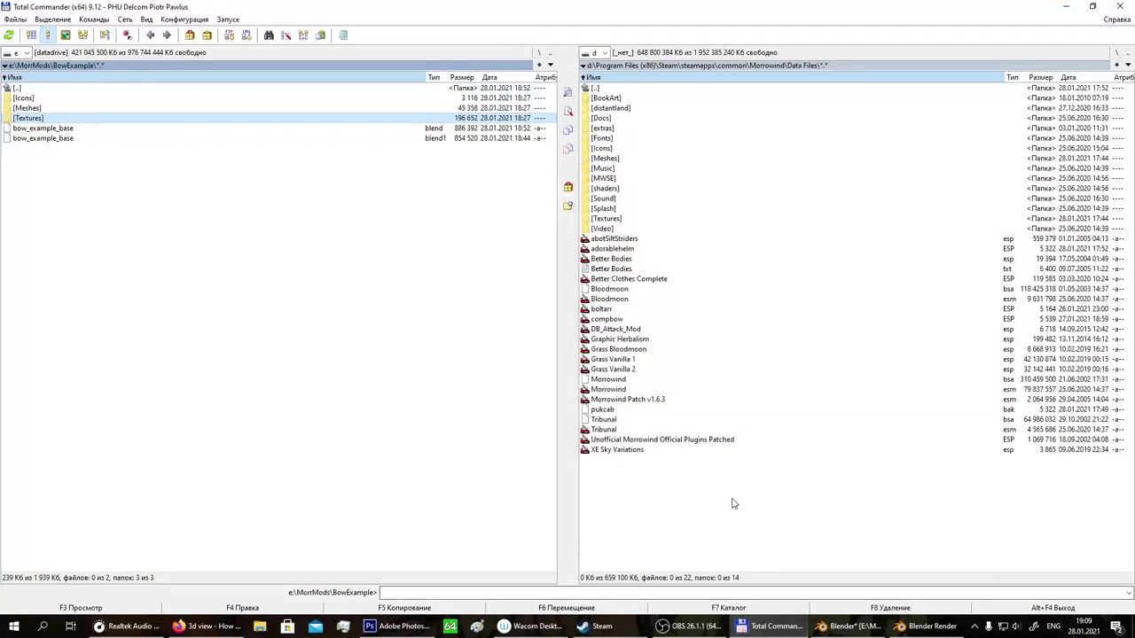
Launch TES Construction Set from the main Morrowind folder.
double_click(611, 87)
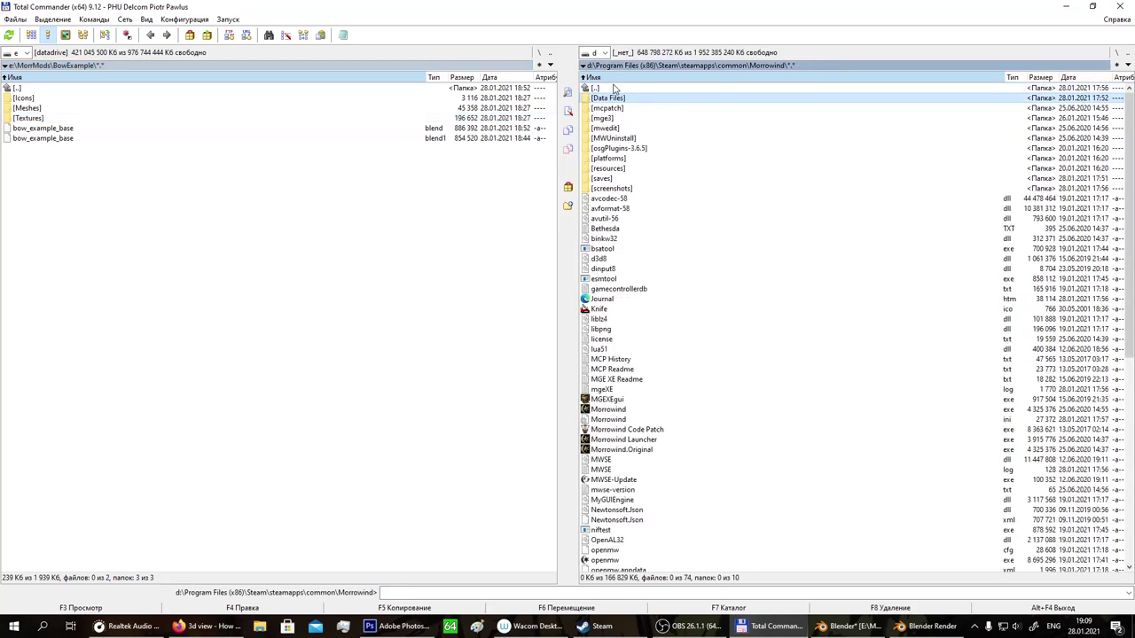
scroll(656, 400, down, 10)
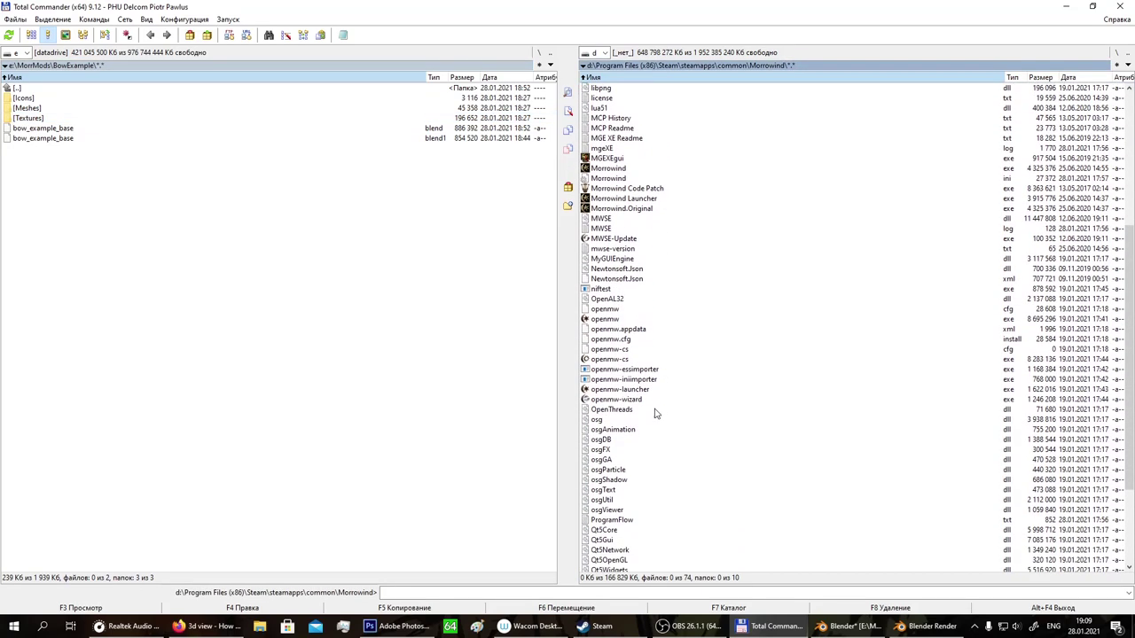
scroll(654, 413, down, 2)
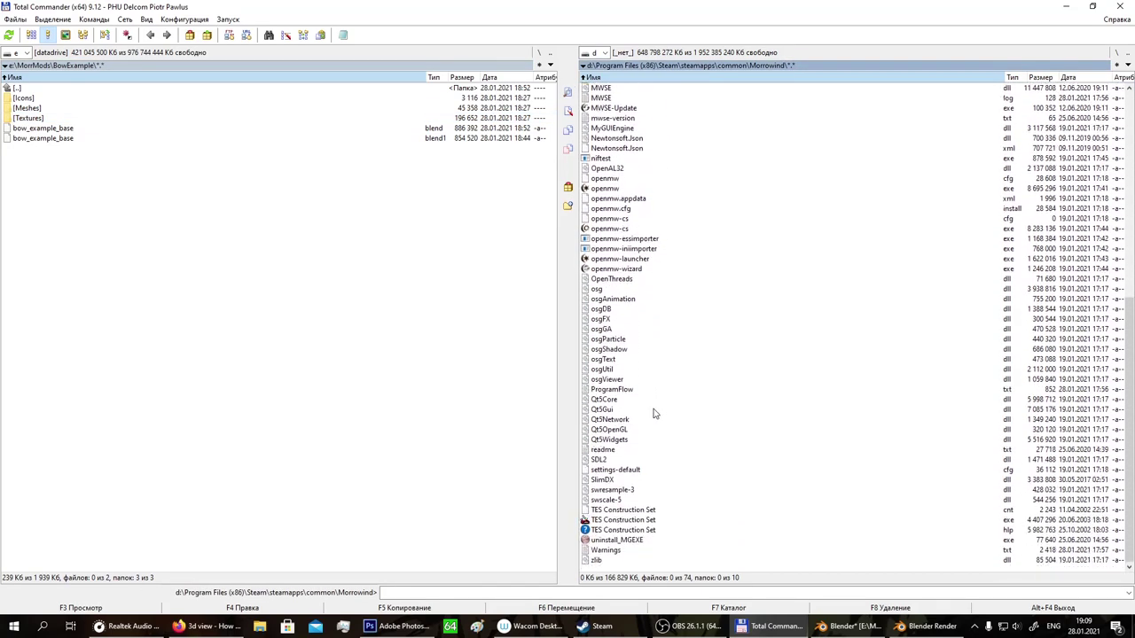
double_click(634, 522)
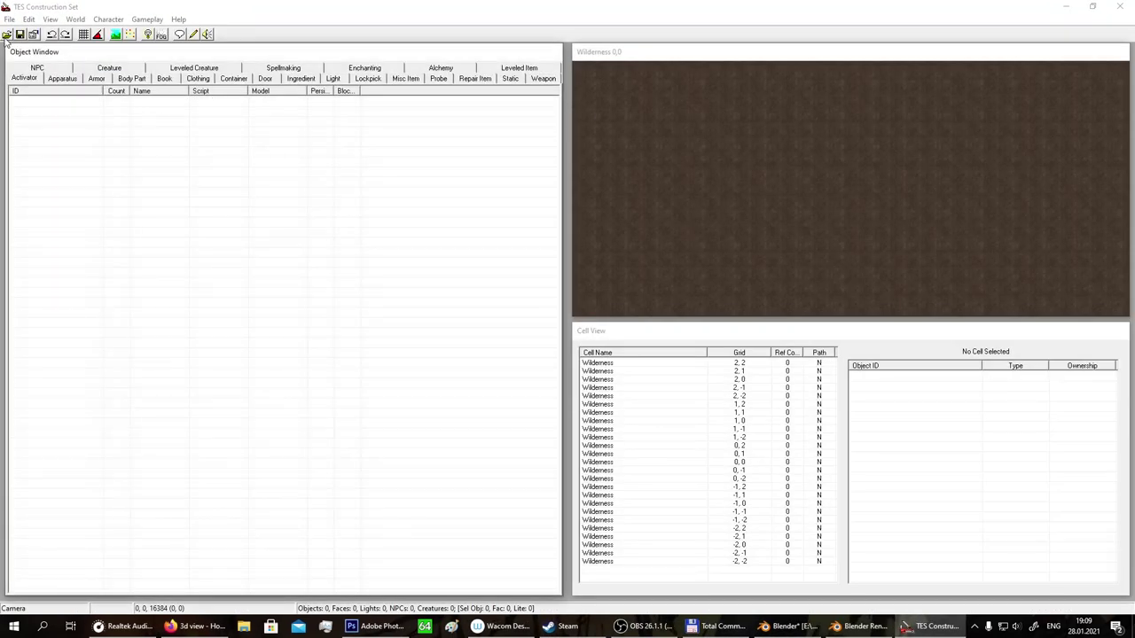
Load the Morrowind.esm master file without any plugin.
click(6, 36)
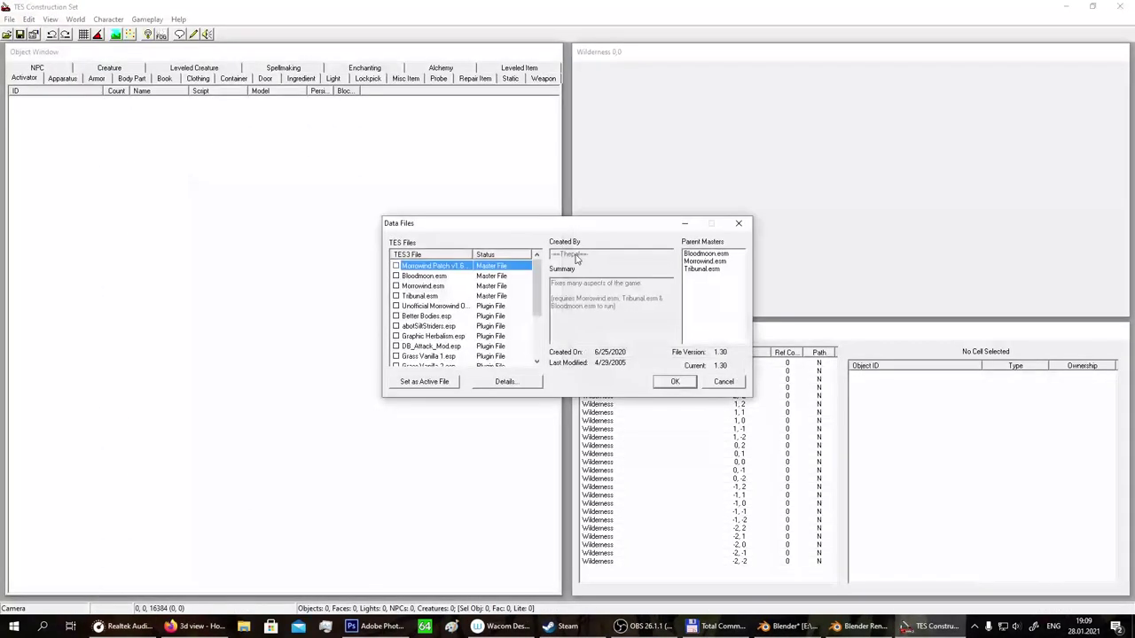
double_click(439, 287)
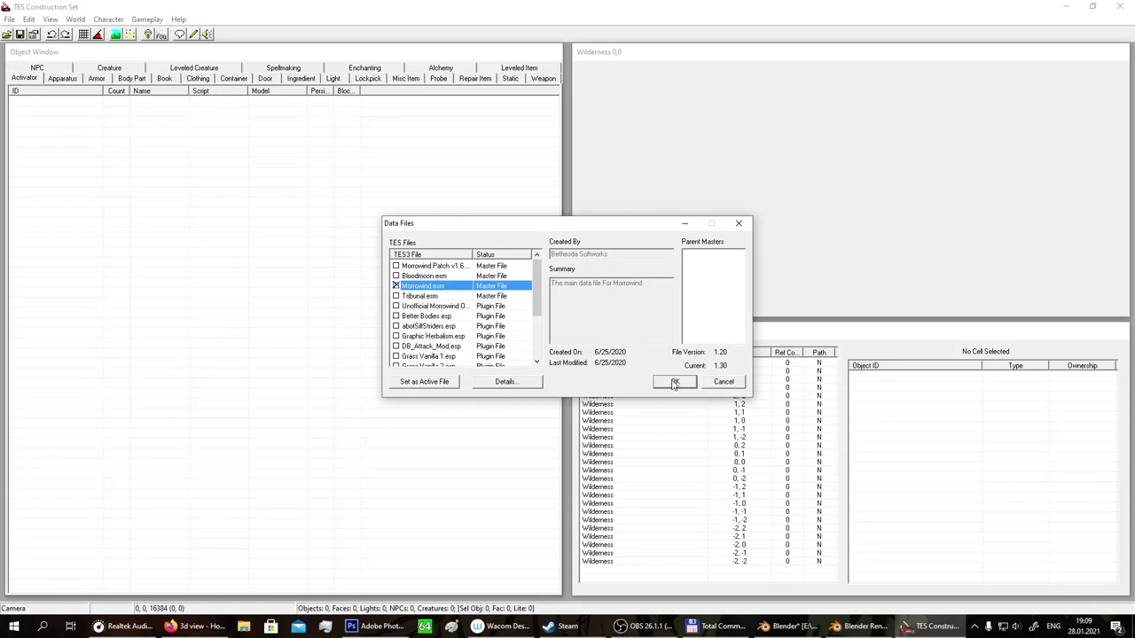
drag(537, 299, 539, 341)
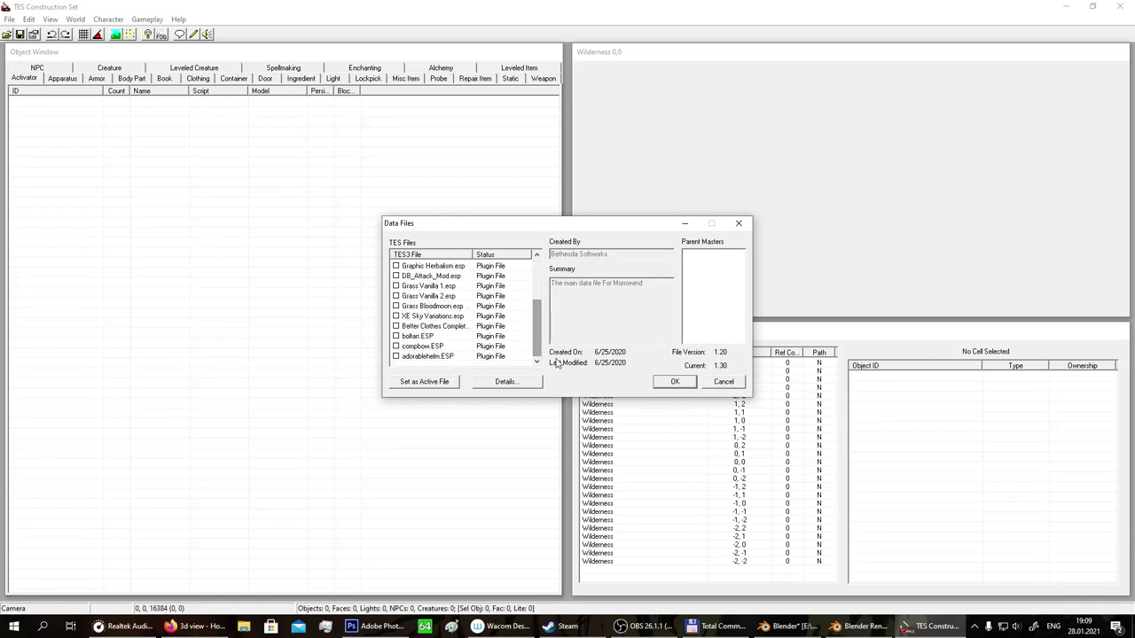
click(662, 383)
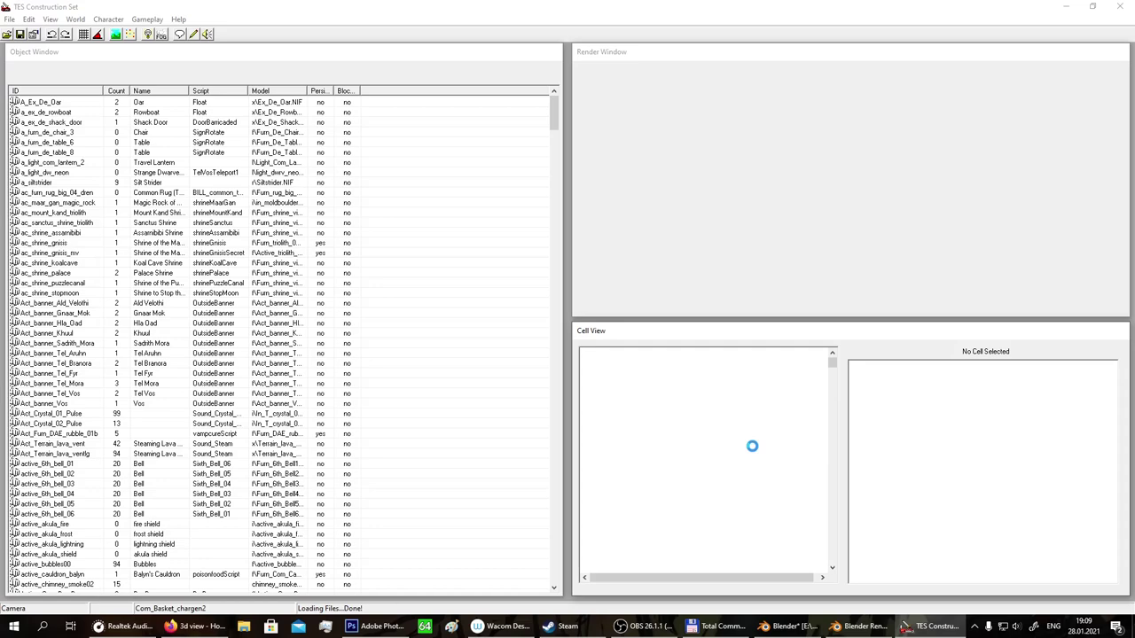
Display the Balmora cell at grid -3, -3 and look closely at the ex_hlaalu_bal_01 building.
drag(832, 389, 832, 425)
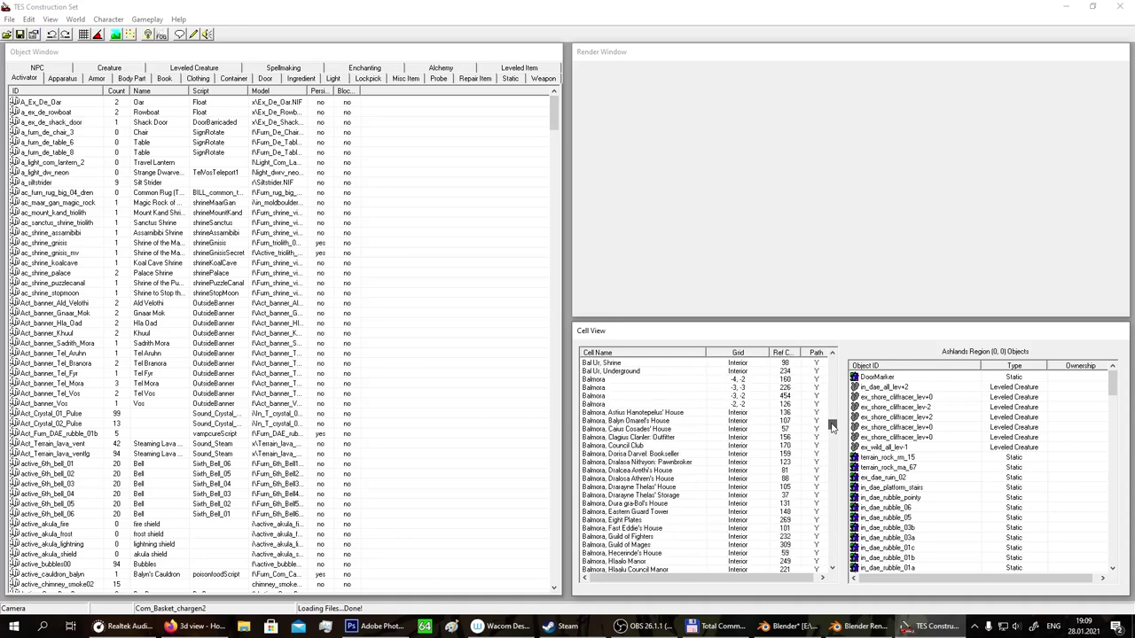
click(625, 380)
click(616, 390)
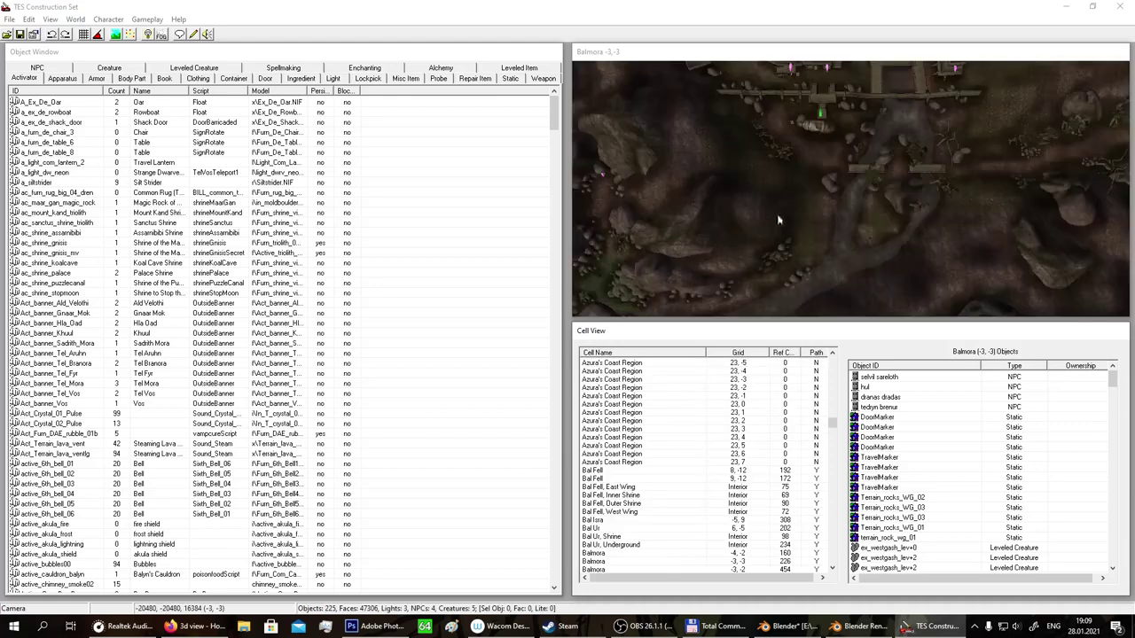
click(782, 78)
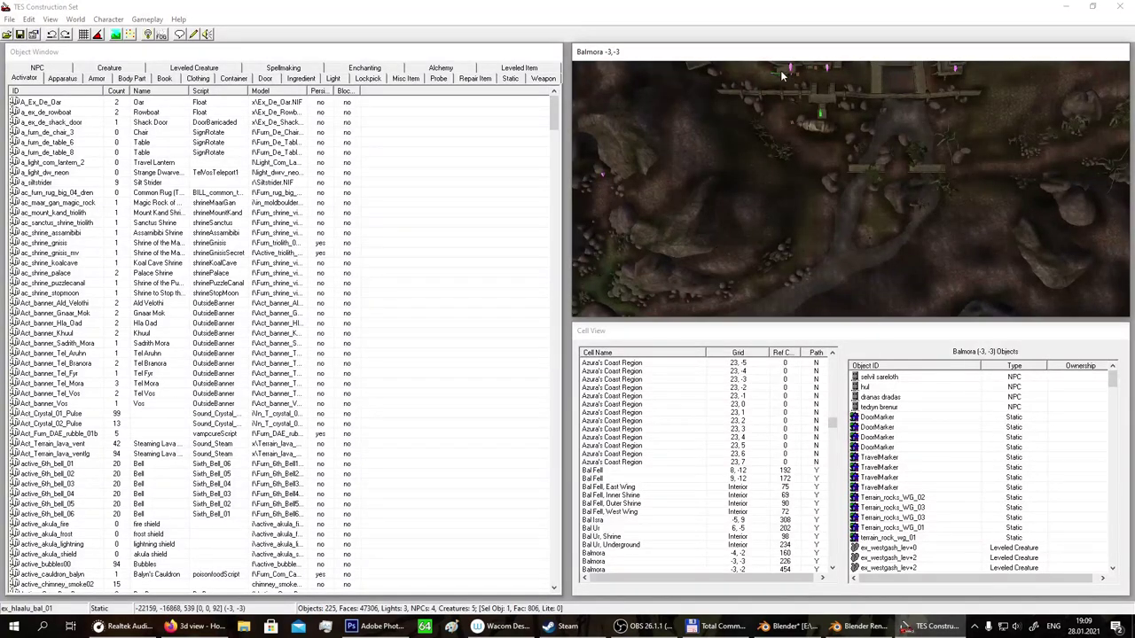
key(c)
mouse_move(779, 97)
shift+middle_down()
mouse_move(757, 162)
mouse_move(766, 165)
mouse_move(720, 172)
mouse_move(786, 108)
mouse_move(915, 221)
mouse_move(834, 211)
shift+middle_up()
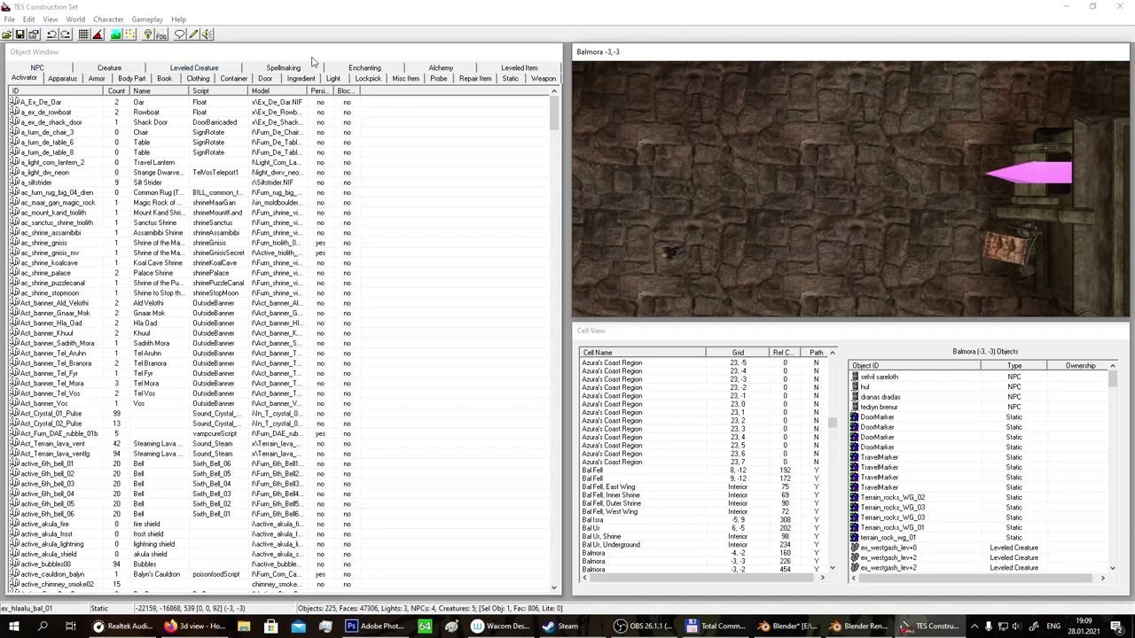
Edit the daedric long bow weapon record, giving it the ID lightshortbow, a new name and a minimum chop damage of 6.
click(543, 79)
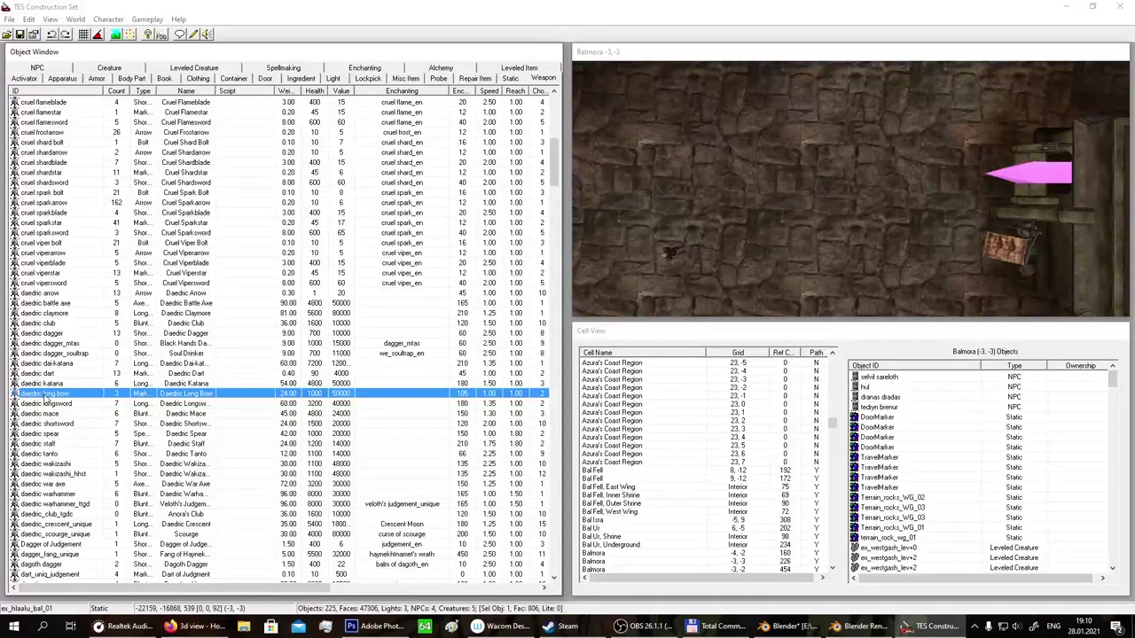
double_click(45, 394)
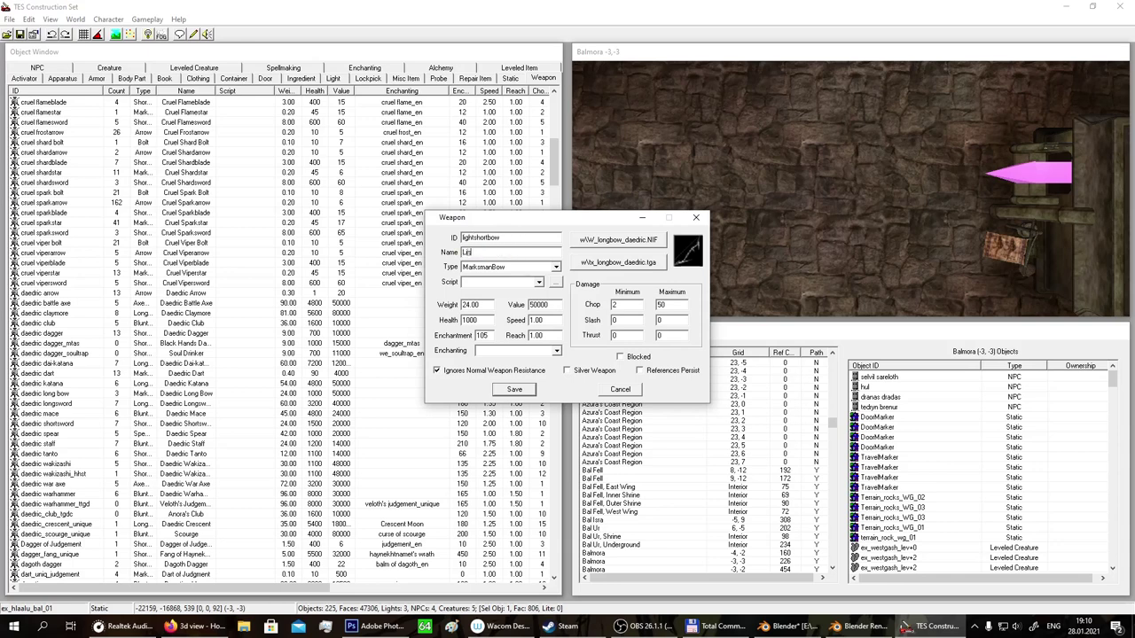
text(t Sh)
key(Tab)
text(1)
drag(623, 305, 549, 302)
text(6)
click(623, 320)
Assign exbow.nif from the exbow meshes folder as the weapon's model.
click(623, 243)
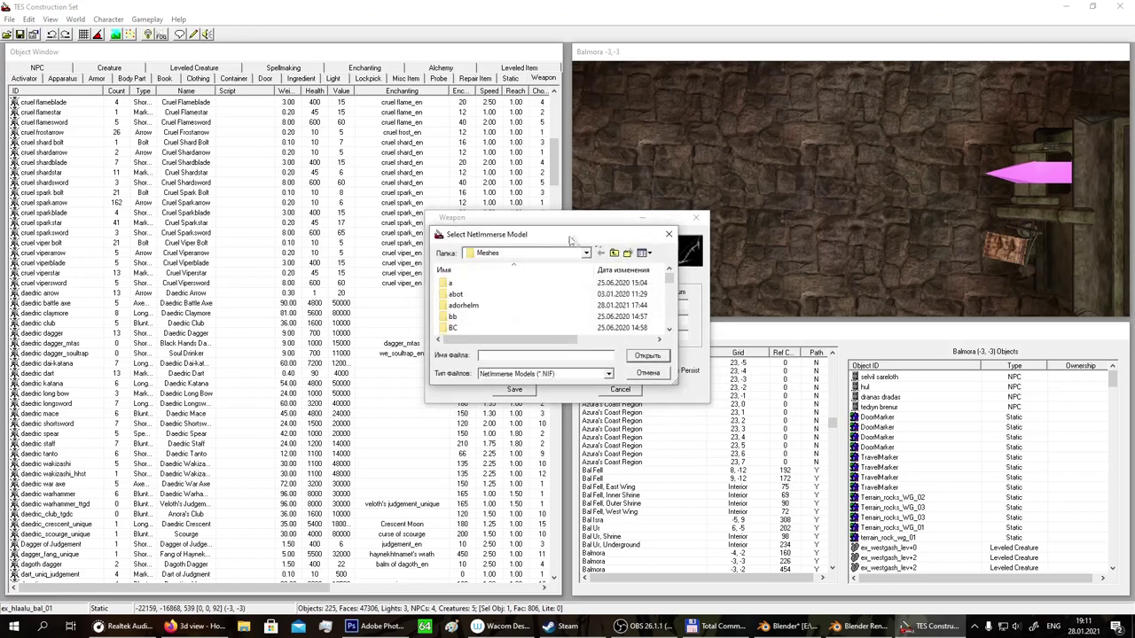
double_click(572, 237)
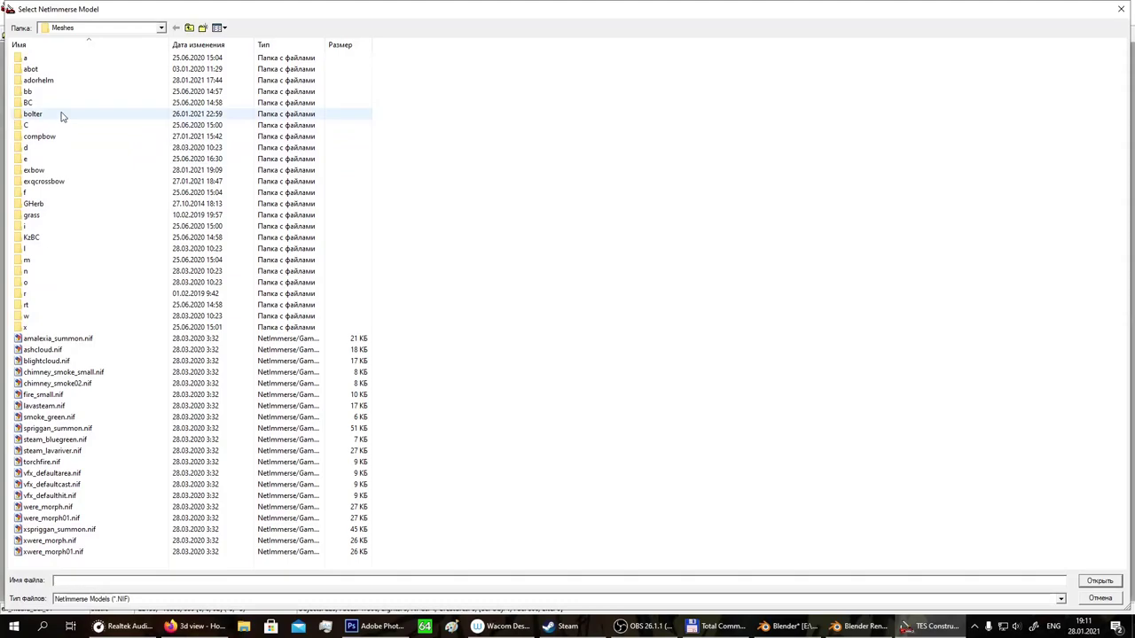
double_click(59, 170)
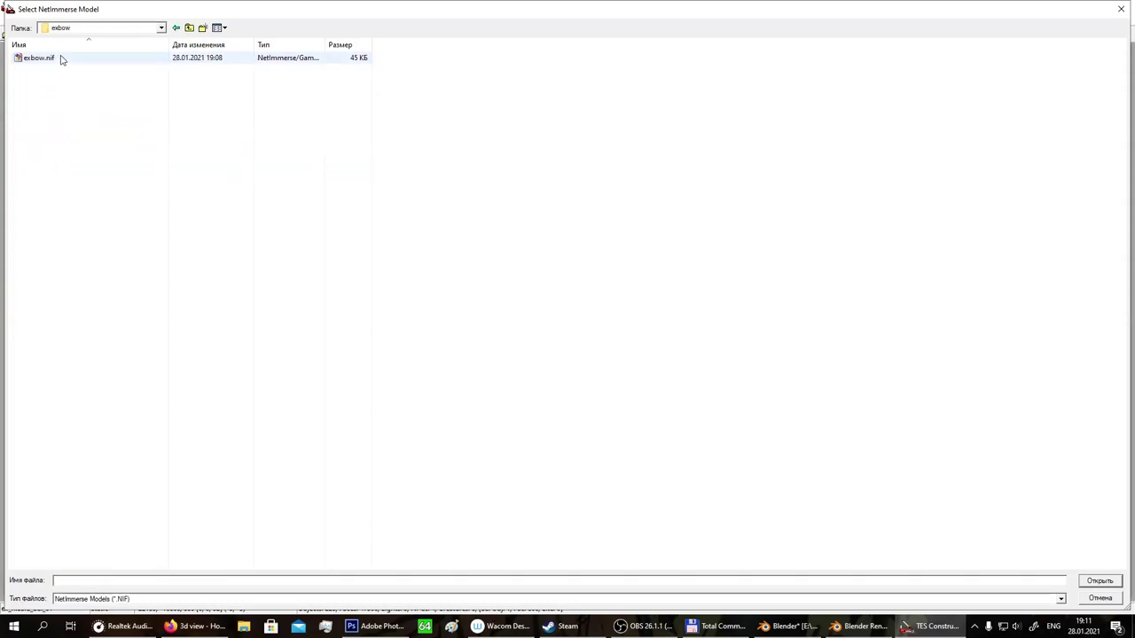
double_click(61, 59)
Assign exbowico.tga from the exbow icons folder as the weapon's icon, listing TGA files instead of DDS.
click(617, 263)
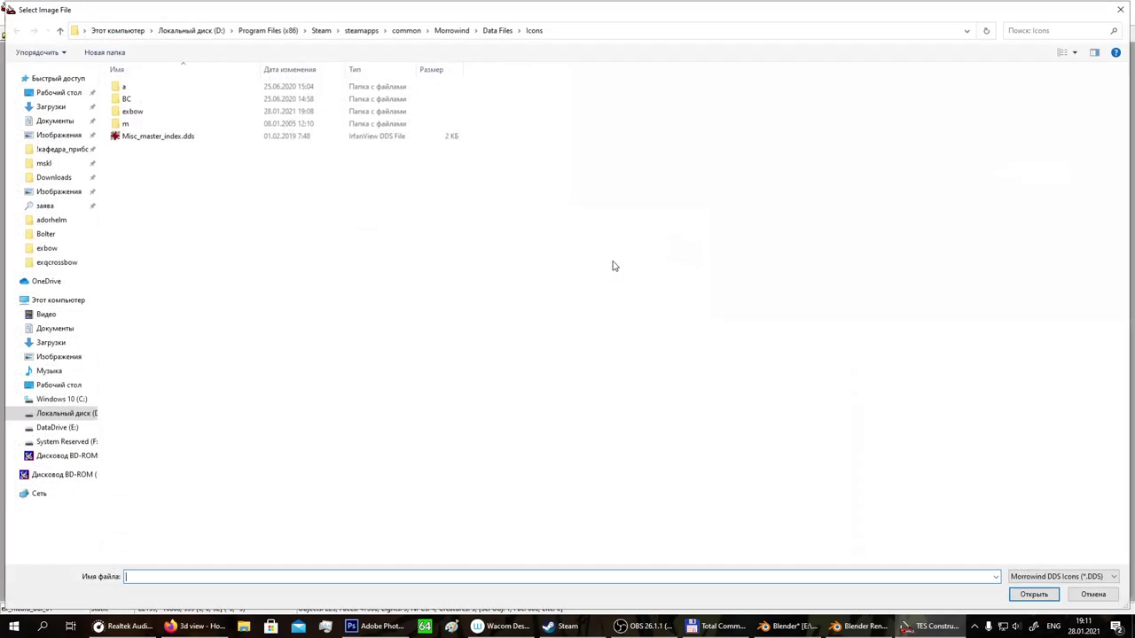
double_click(157, 111)
click(1060, 577)
click(1051, 599)
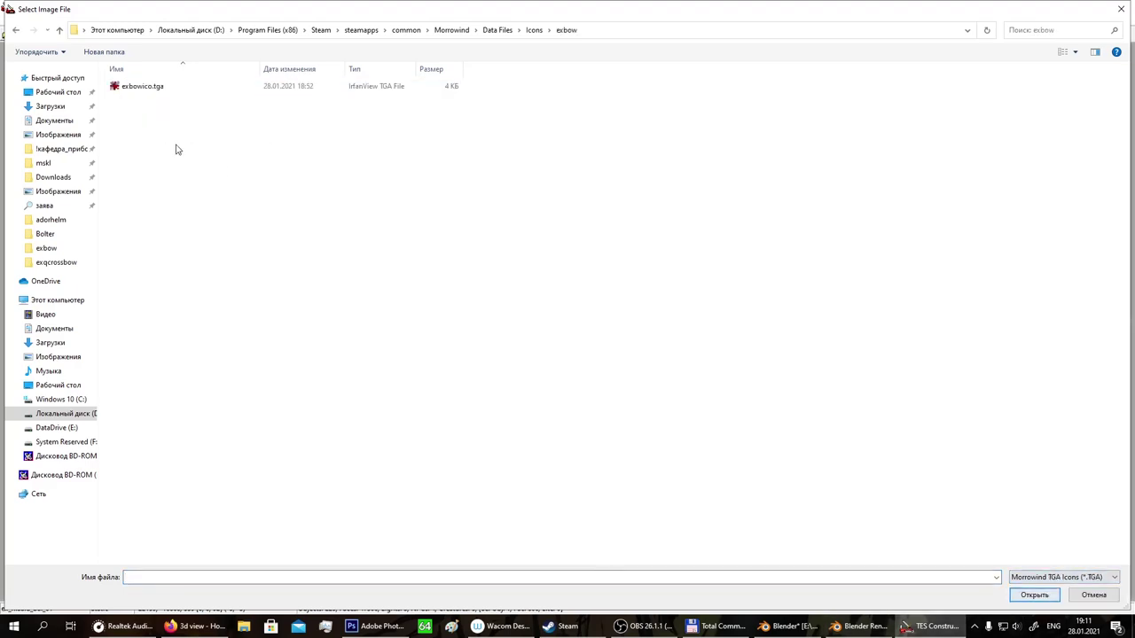
double_click(157, 88)
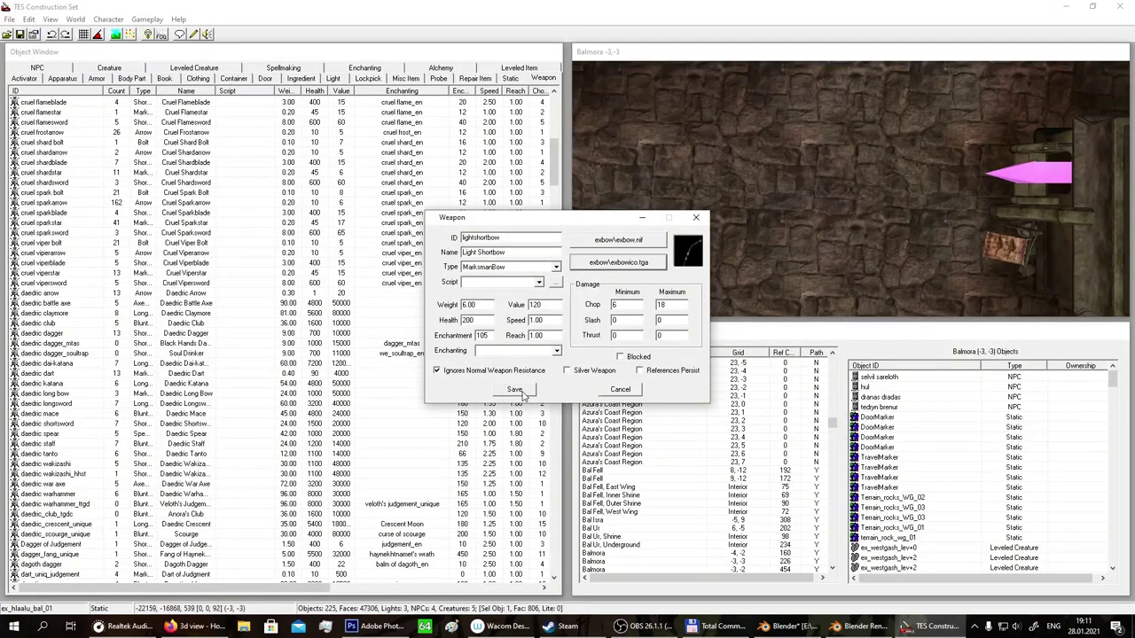
Turn off Ignores Normal Weapon Resistance, set the enchantment to 20 and save the weapon as a new object.
click(476, 377)
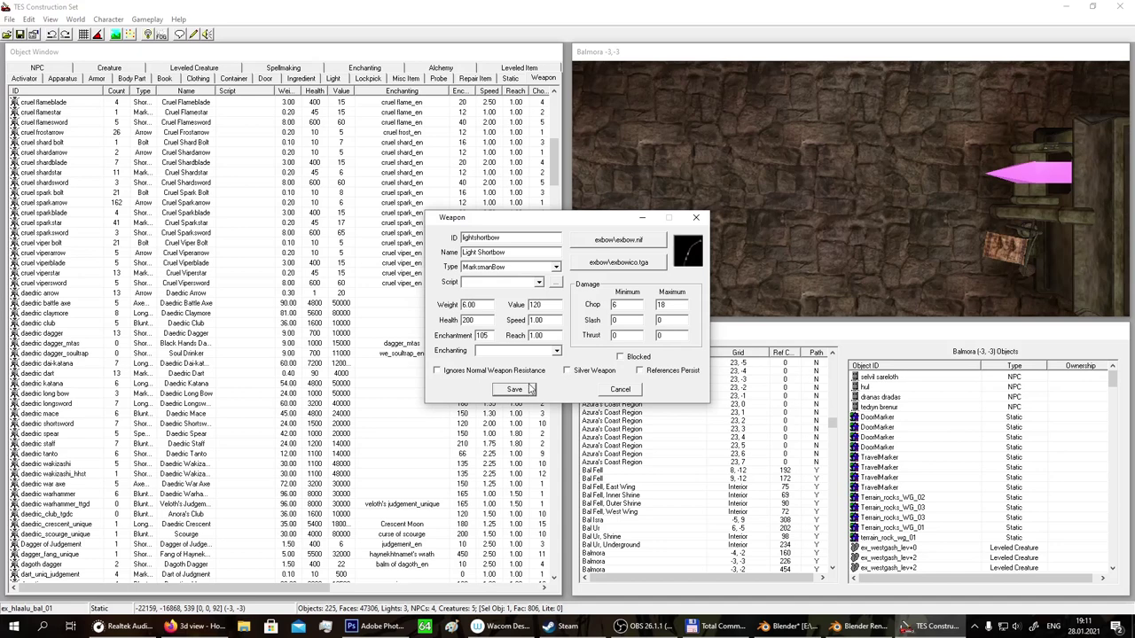
double_click(486, 335)
text(20)
click(516, 390)
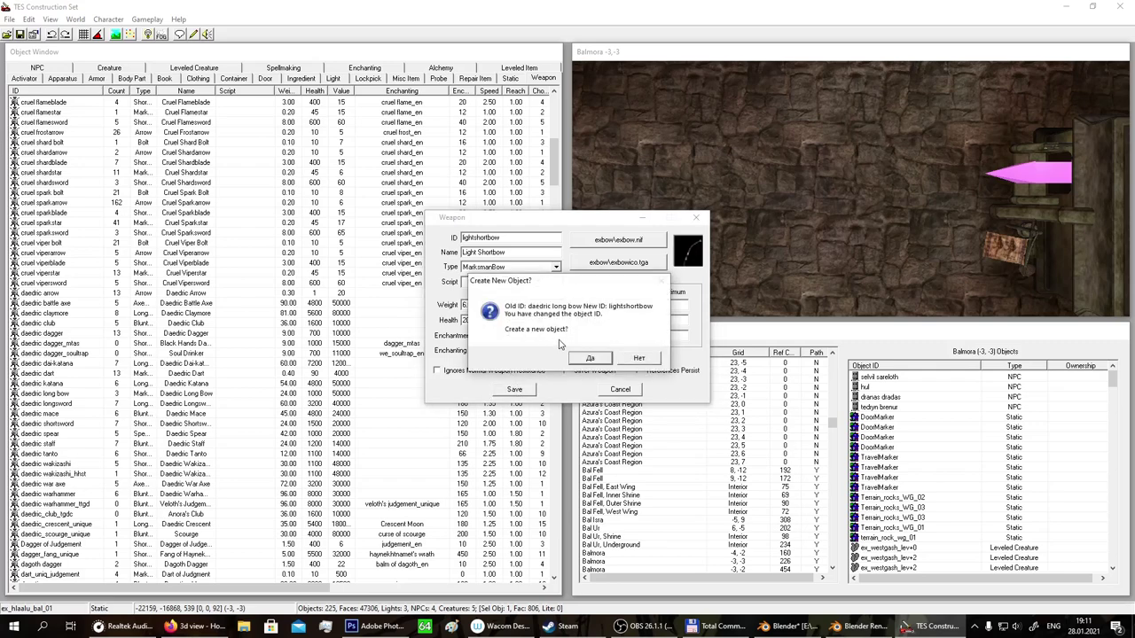
click(600, 358)
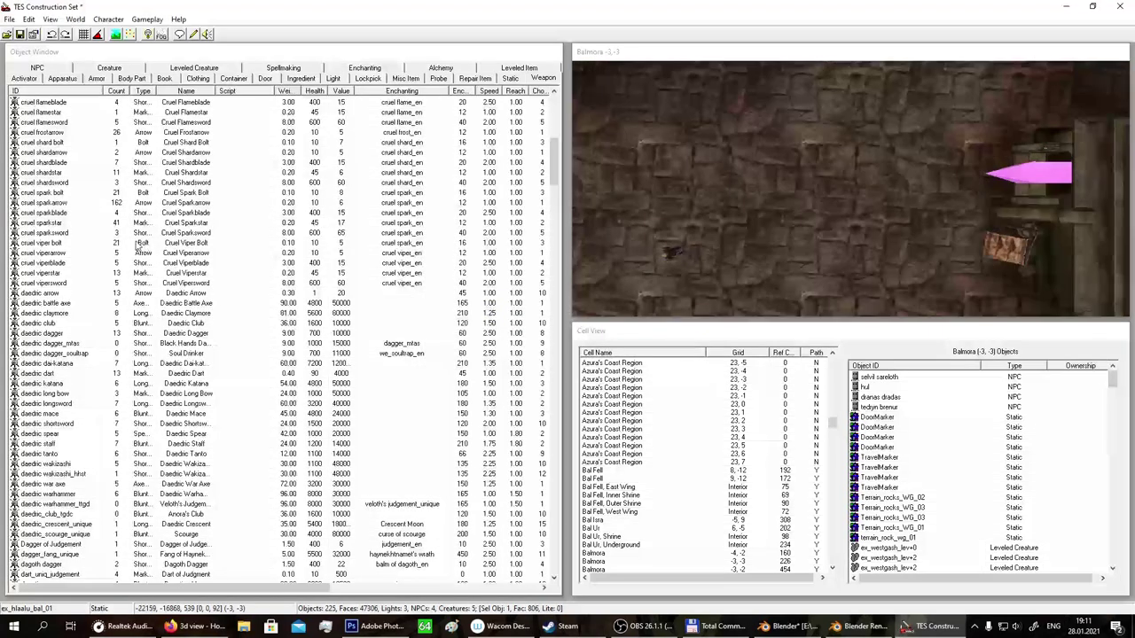
Find lightshortbow in the weapon list and place one on the paved ground of the displayed Balmora cell.
scroll(154, 255, up, 12)
scroll(154, 254, up, 2)
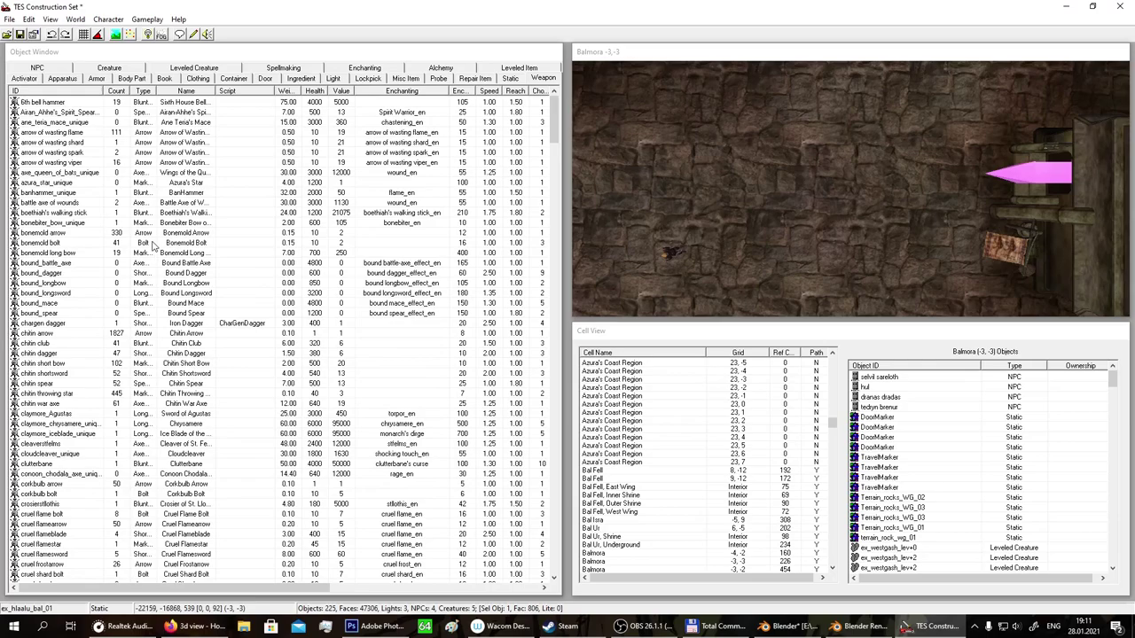
scroll(153, 282, down, 20)
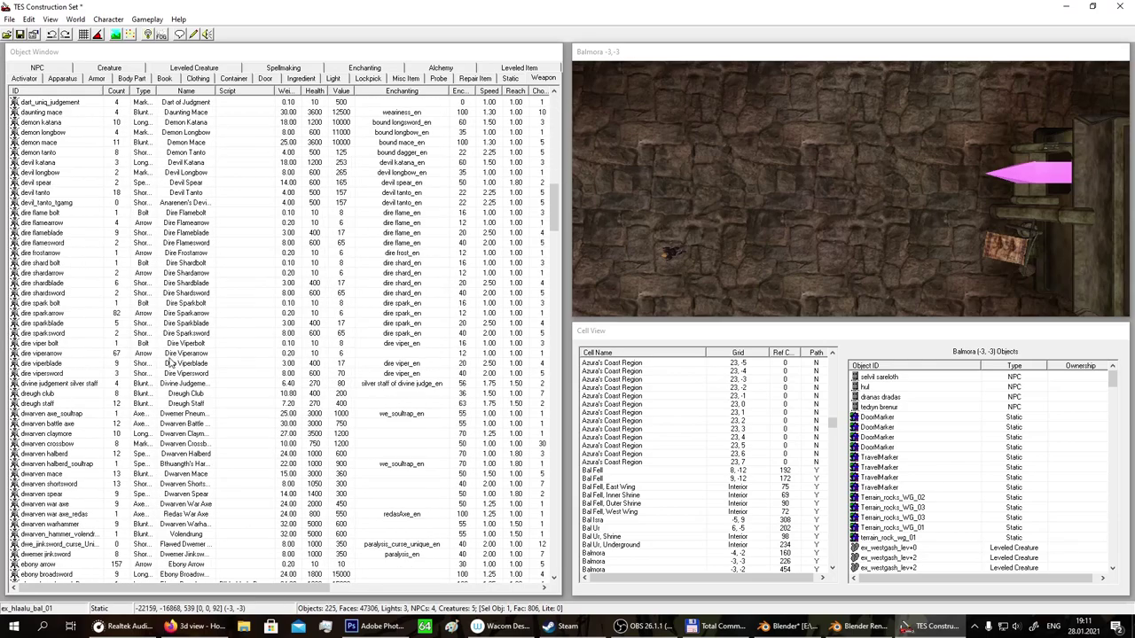
scroll(182, 352, down, 20)
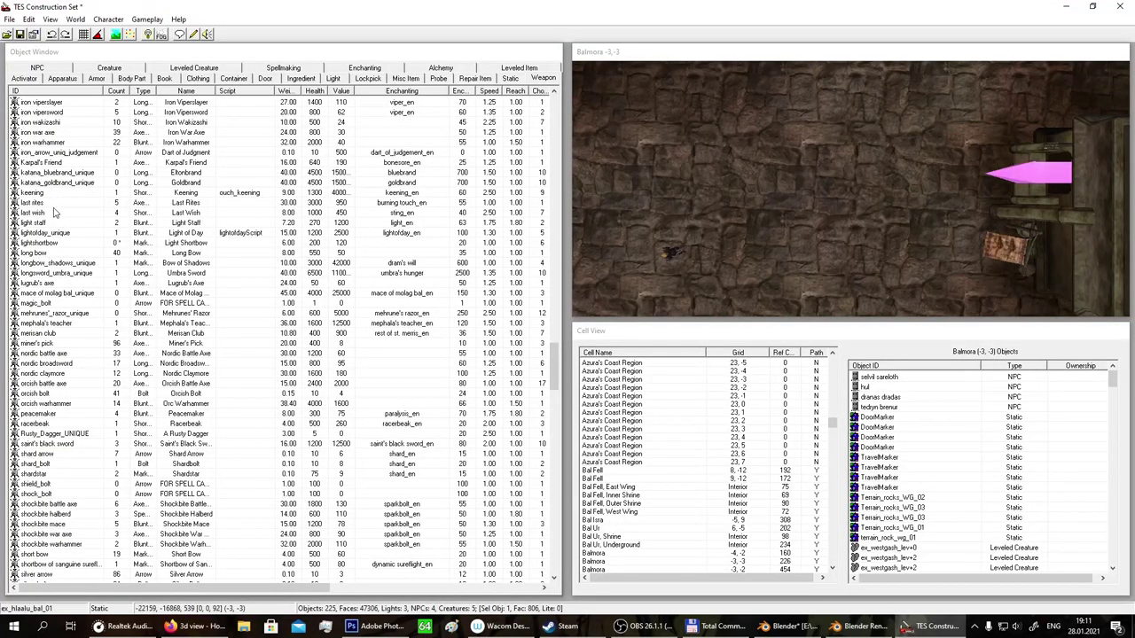
drag(63, 243, 698, 217)
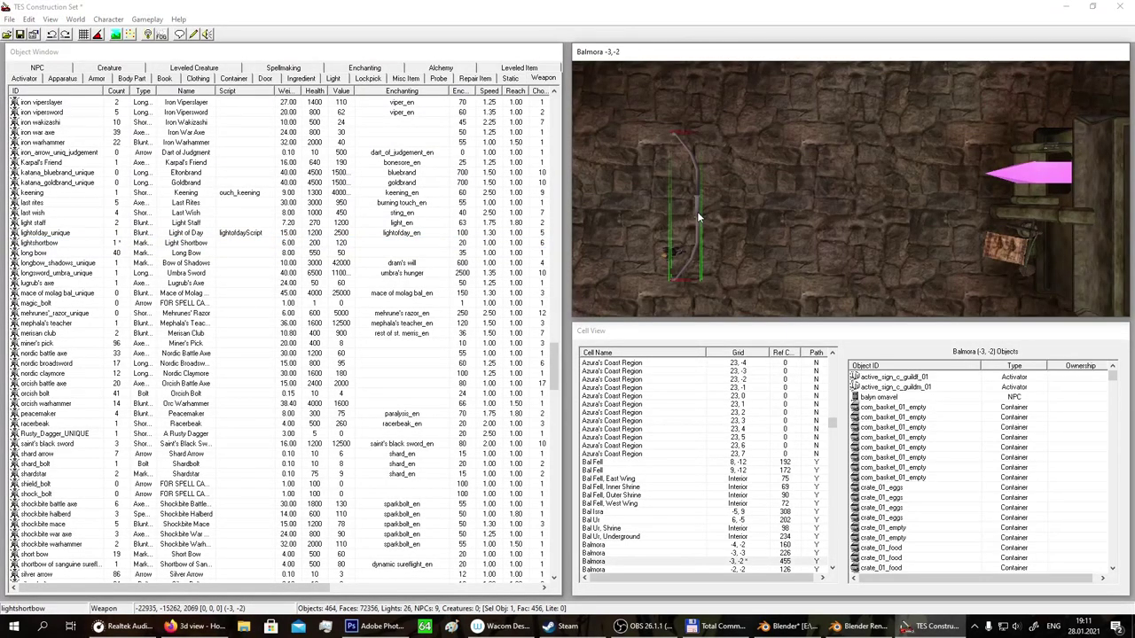
scroll(696, 215, down, 4)
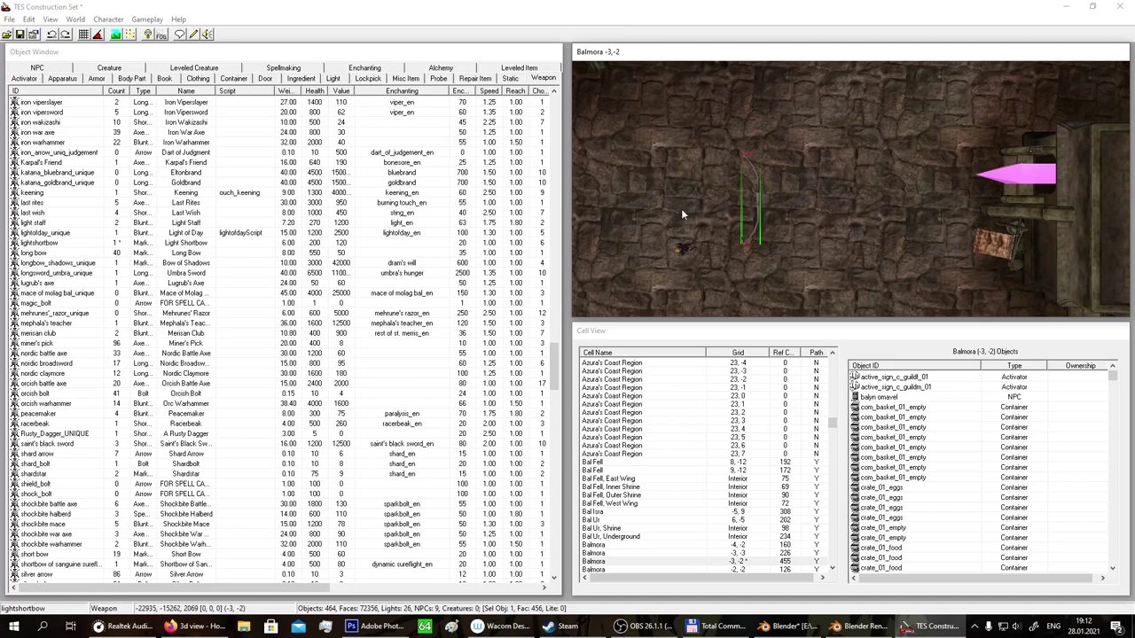
scroll(810, 192, up, 5)
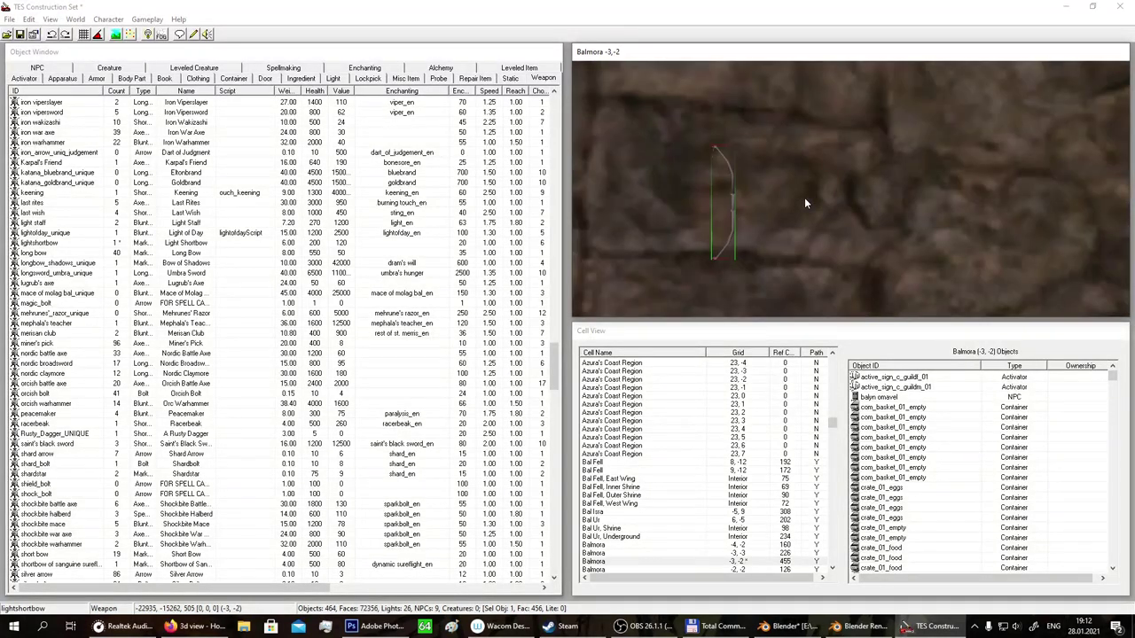
Save the plugin in Data Files as lightshortbow.
click(21, 35)
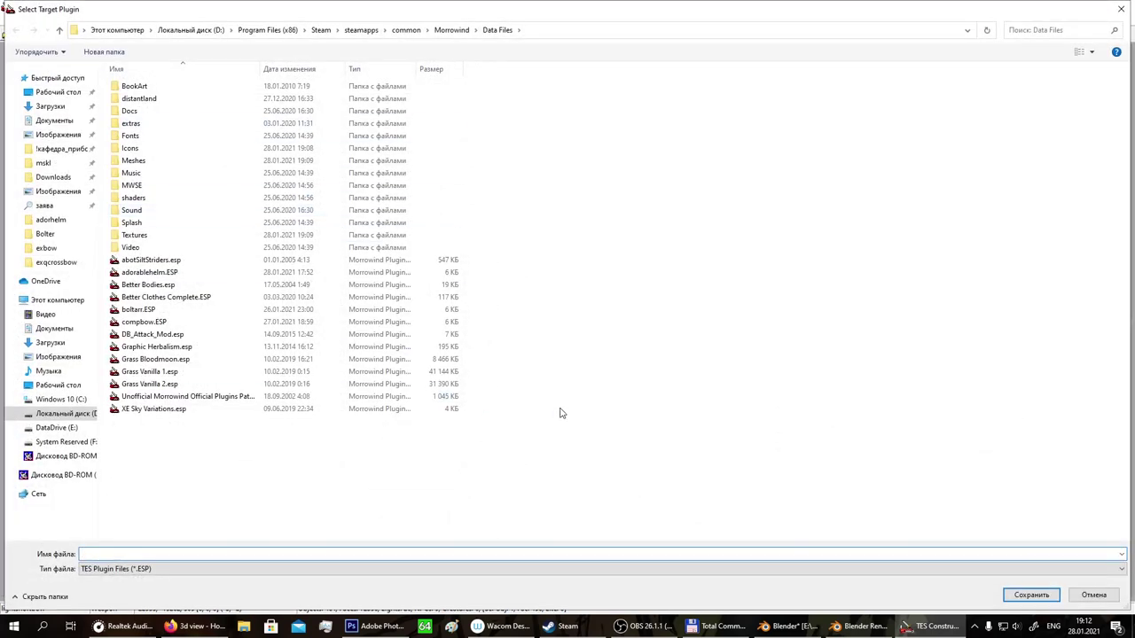
text(lightshortbow)
key(Return)
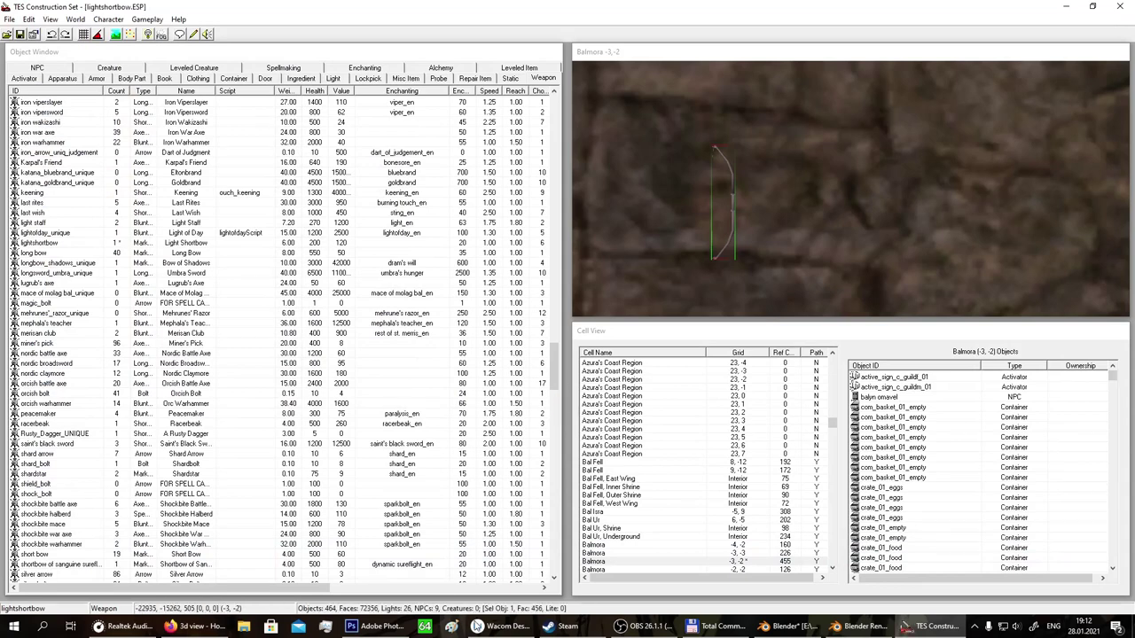
Launch The Elder Scrolls III: Morrowind through Steam and load the saved game.
click(975, 628)
right_click(939, 555)
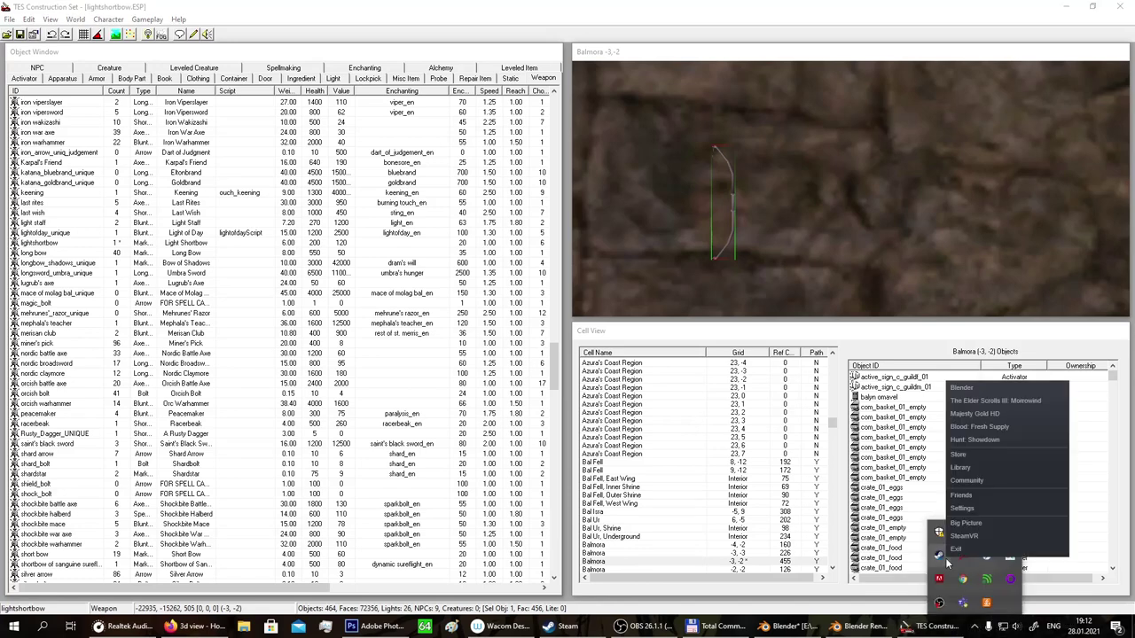
click(1030, 400)
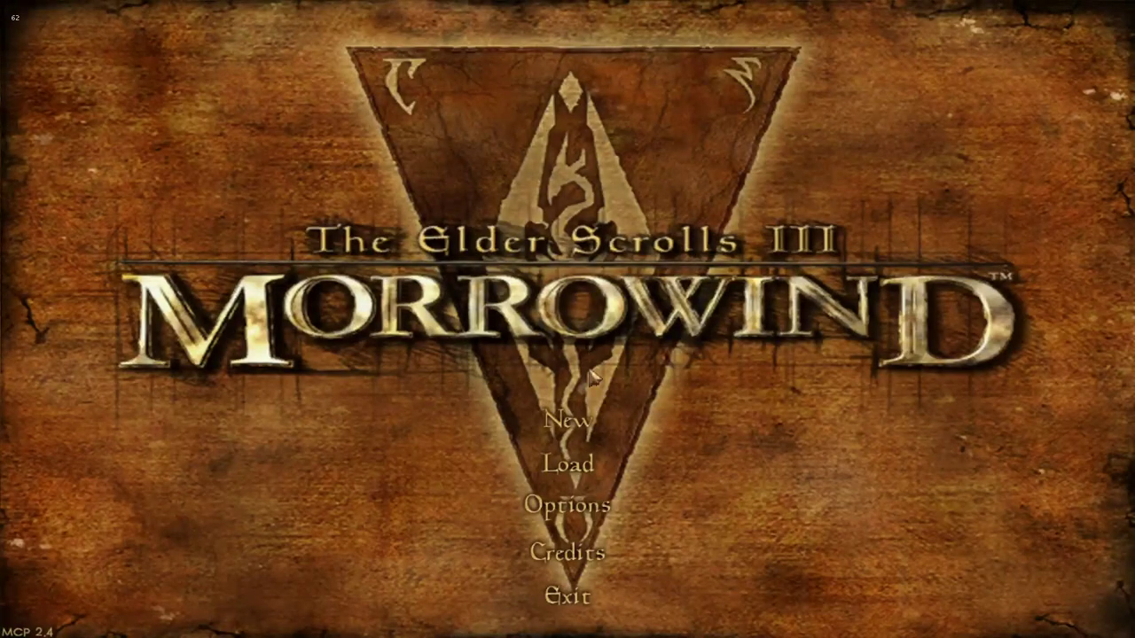
click(578, 470)
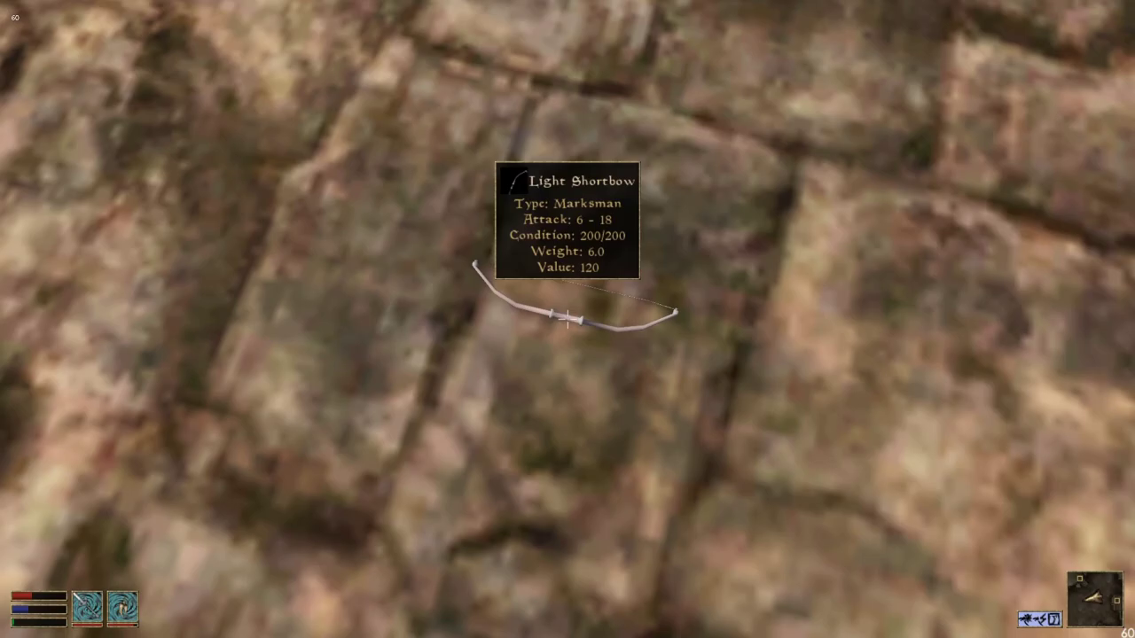
Equip the Light Shortbow on the character from the inventory.
right_click(567, 319)
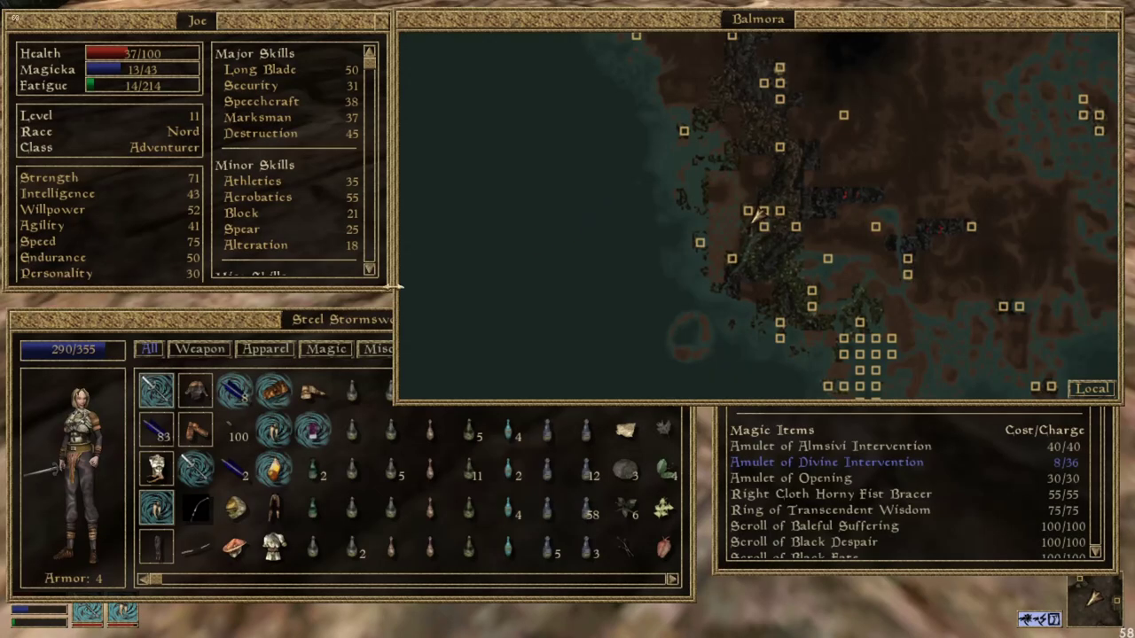
click(203, 522)
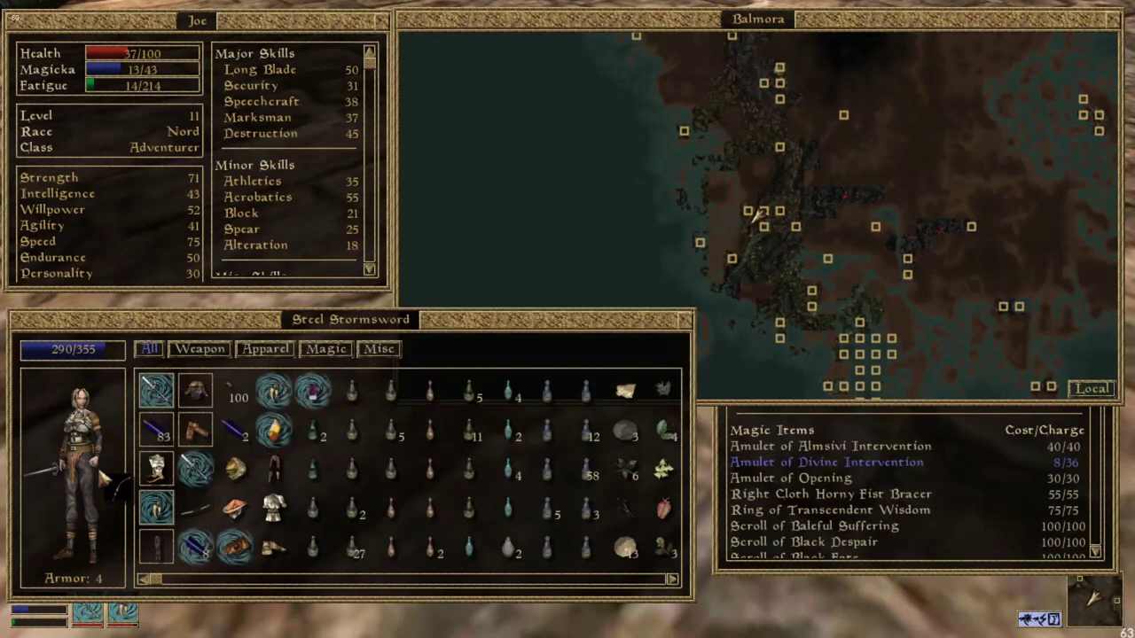
click(84, 483)
right_click(229, 543)
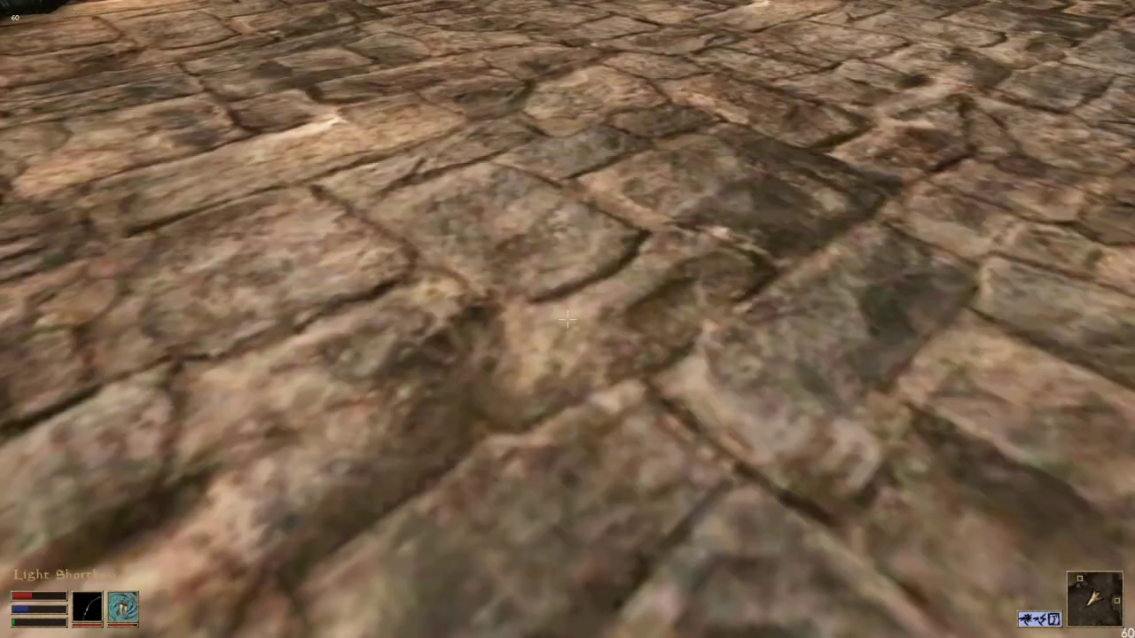
Ready the Light Shortbow and shoot arrows across the Balmora square to test its draw animation.
key(f)
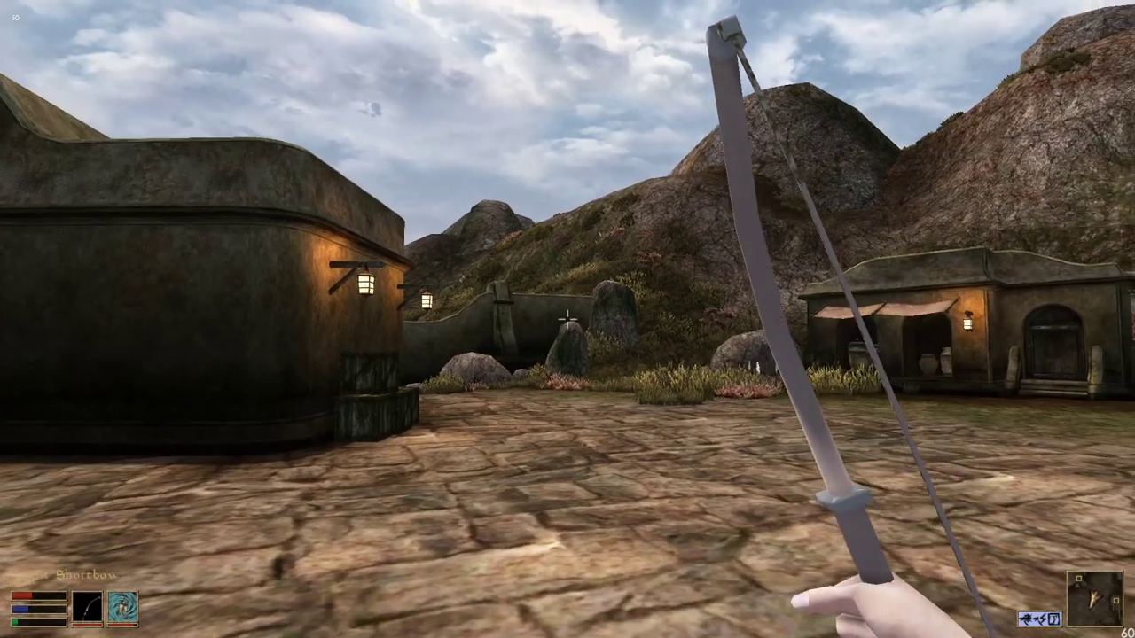
click(567, 319)
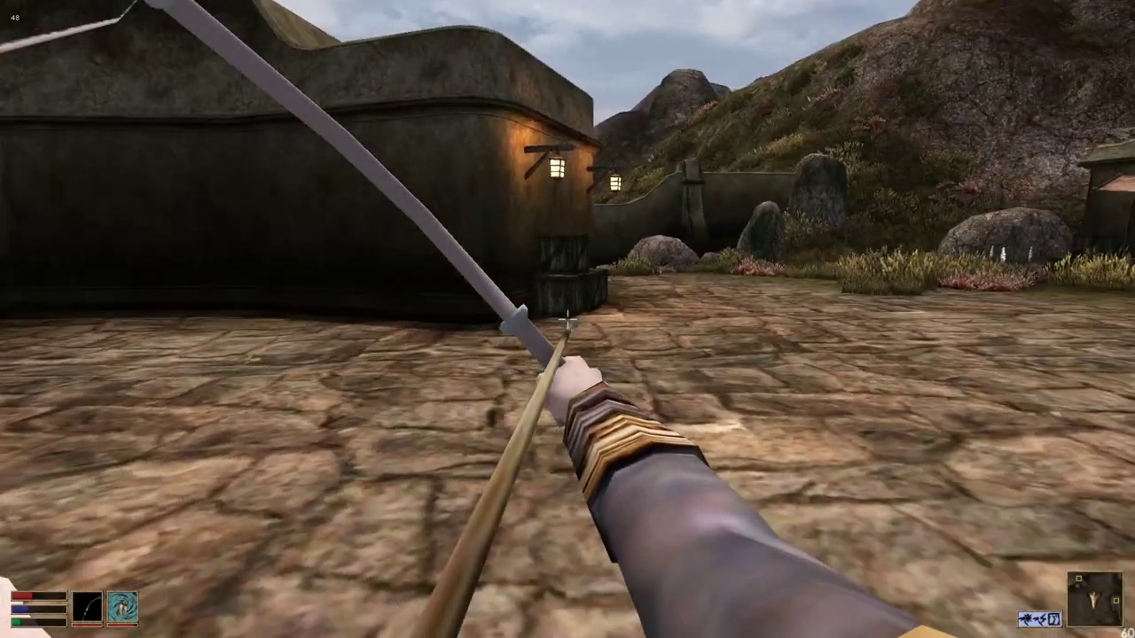
drag(567, 319, 567, 319)
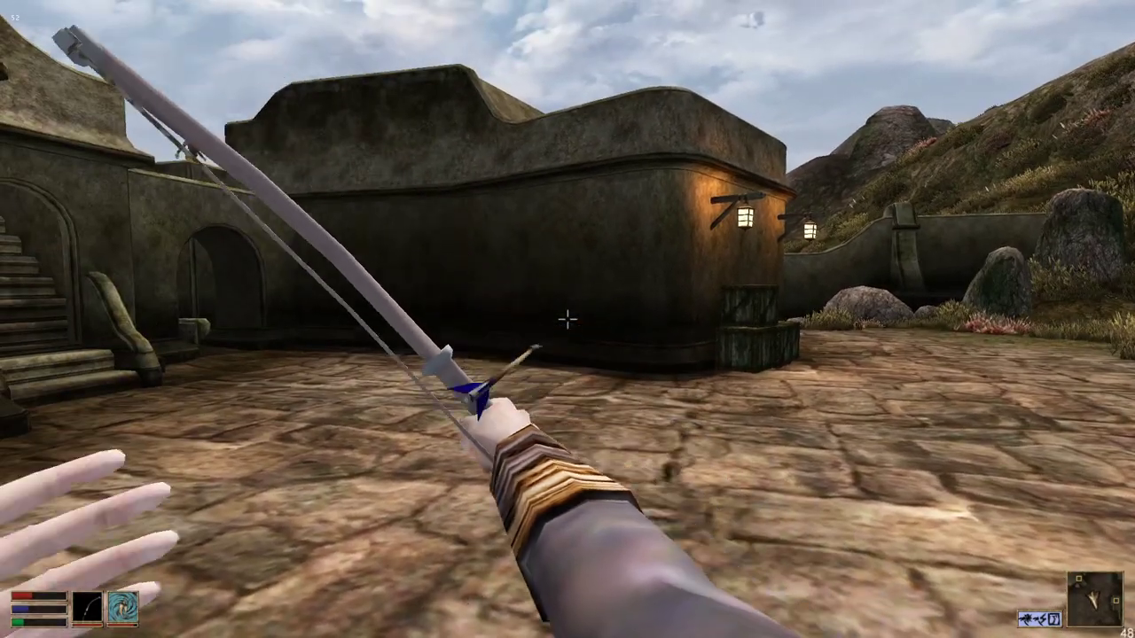